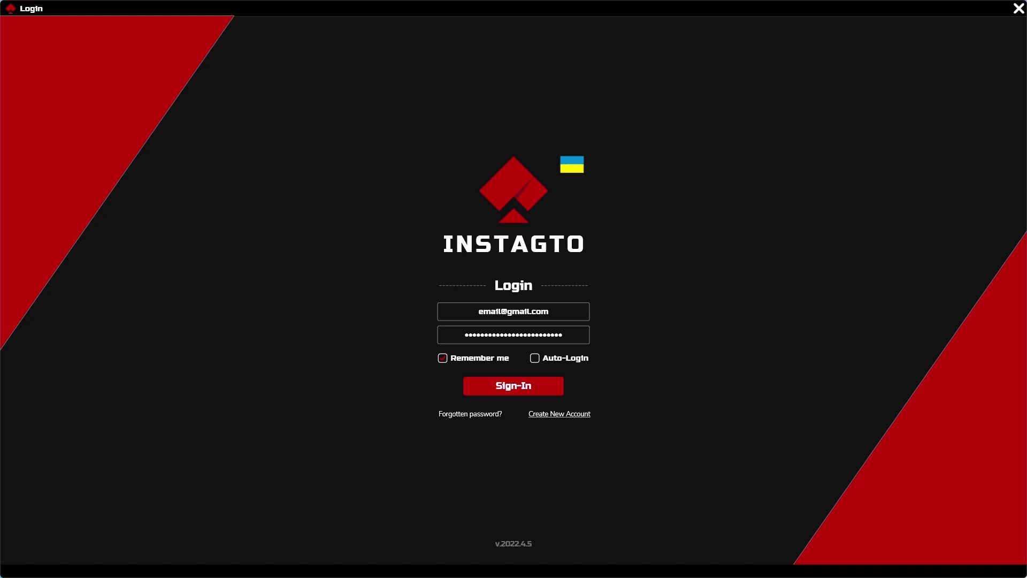
# Sign in and launch the Settings Wizard from the gear settings
pyautogui.click(488, 390)
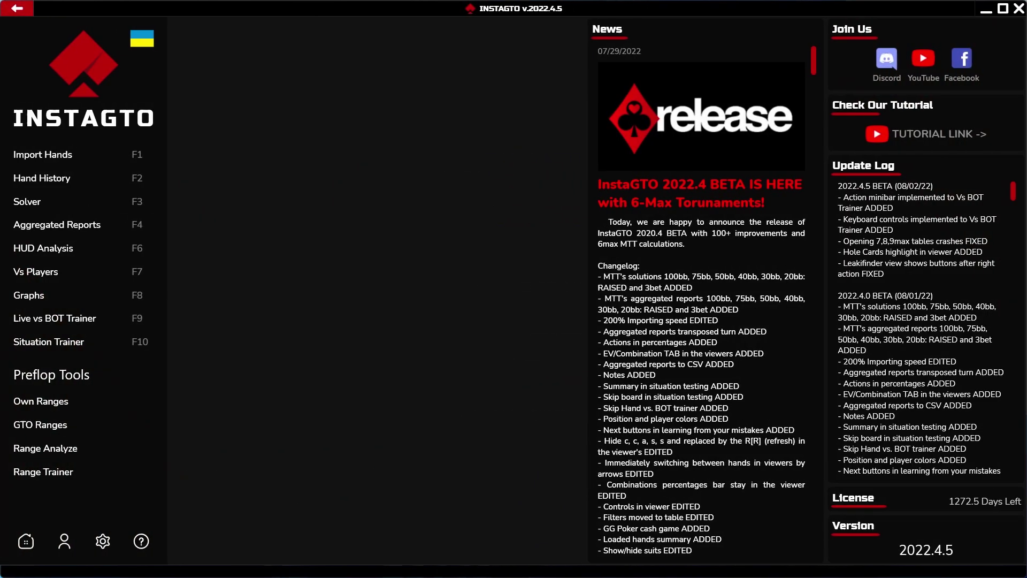
pyautogui.click(103, 541)
pyautogui.click(484, 322)
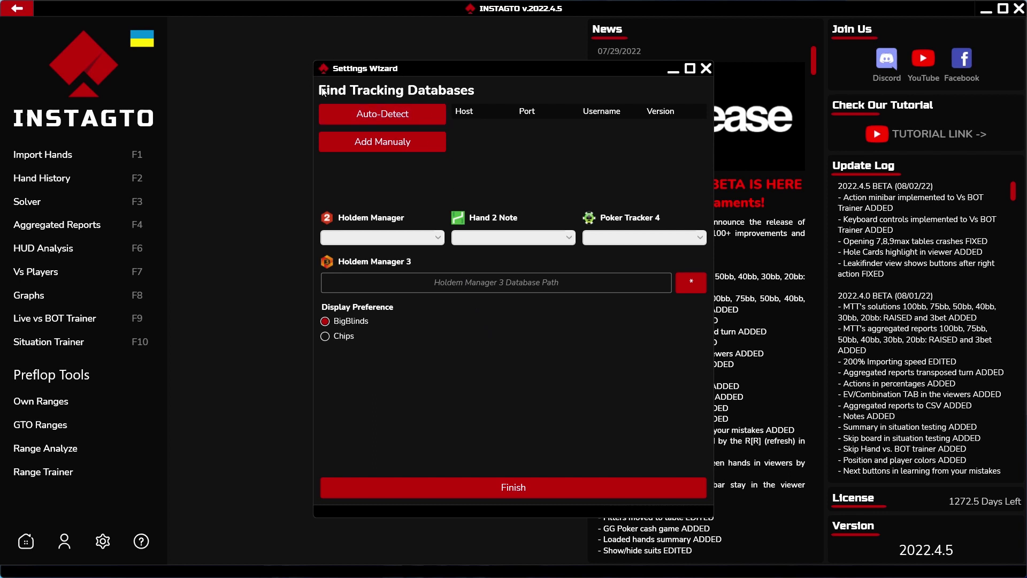
# Auto-detect tracking databases and set Poker Tracker 4 to PT4 DB (port: 5432)
pyautogui.click(333, 116)
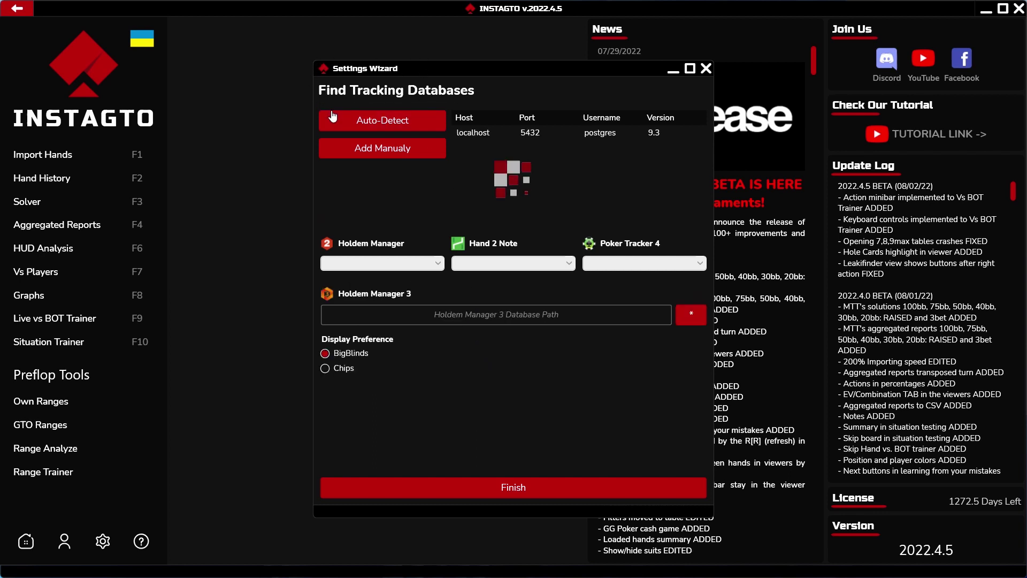
pyautogui.click(602, 265)
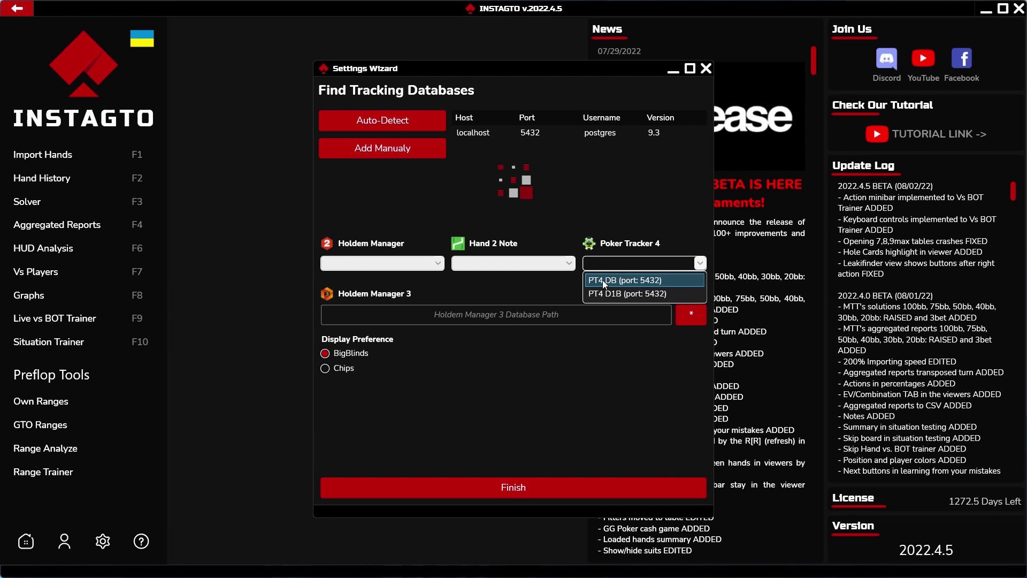
pyautogui.click(603, 279)
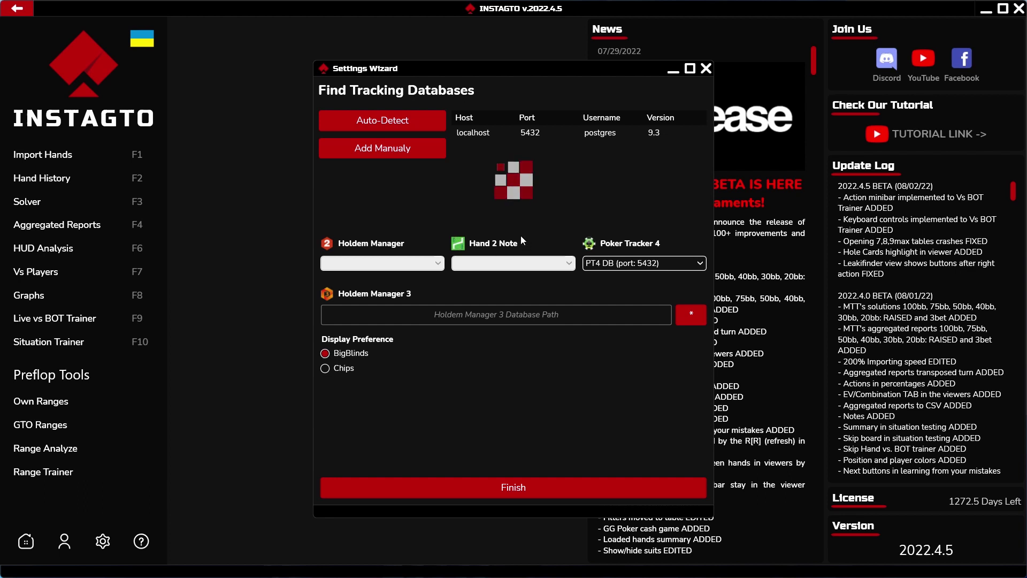
# Show and hide the Add Manually database entry form a couple of times
pyautogui.click(402, 156)
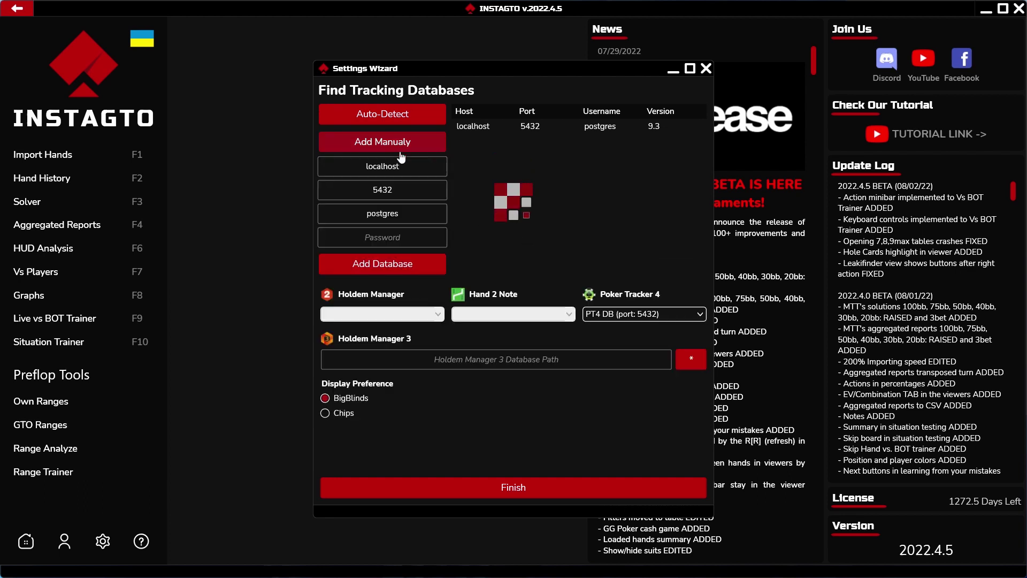
pyautogui.click(396, 150)
pyautogui.click(395, 151)
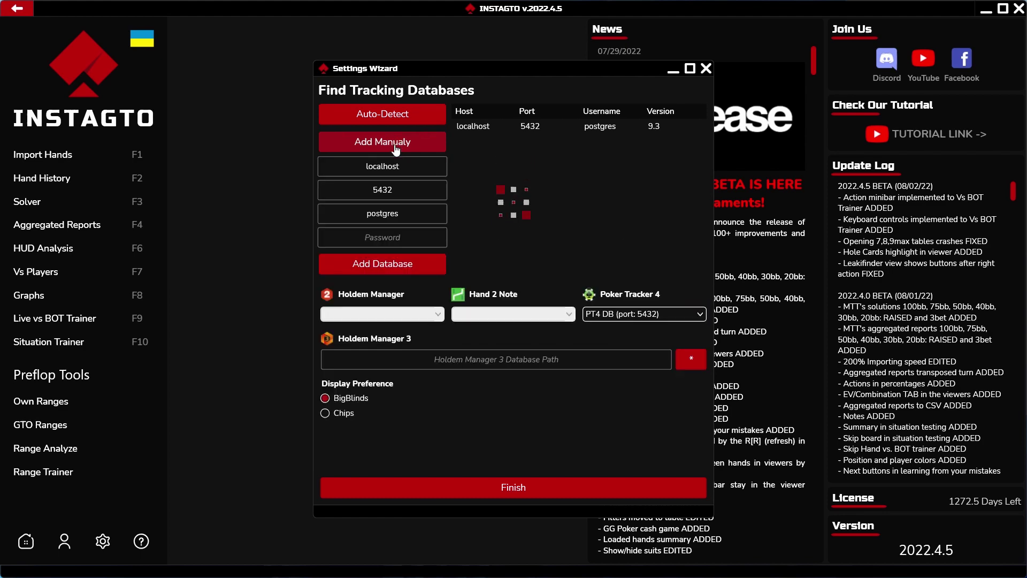
pyautogui.click(396, 150)
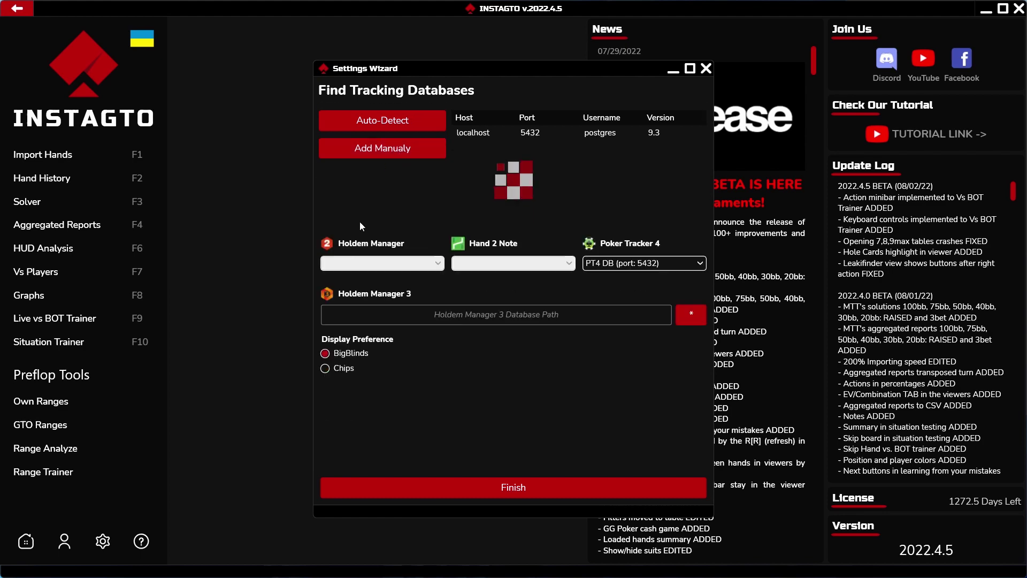
# Browse the Databases settings for Holdem Manager 2 and 3, then return to General and reopen the wizard
pyautogui.click(103, 541)
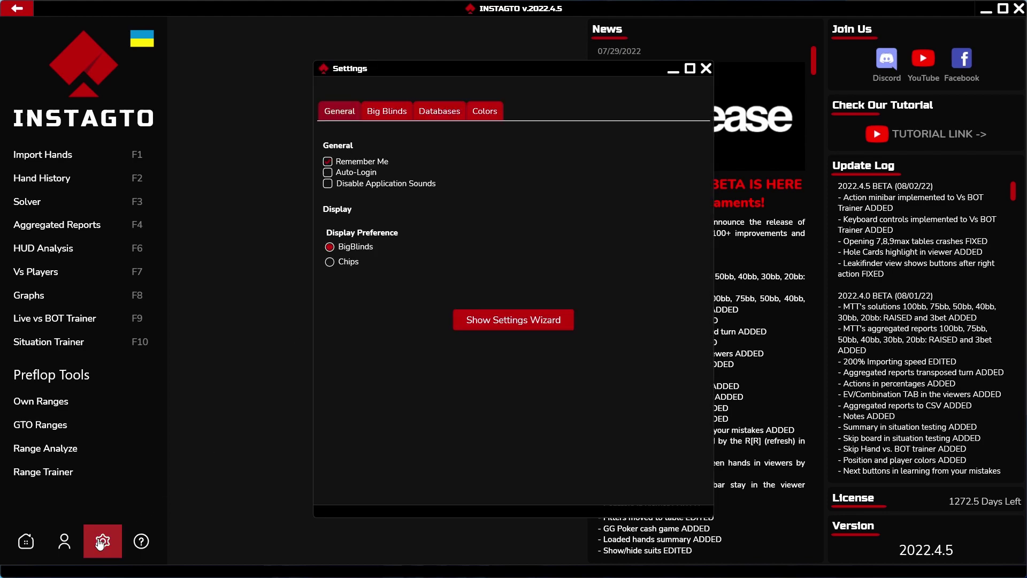
pyautogui.click(426, 112)
pyautogui.click(465, 140)
pyautogui.click(517, 137)
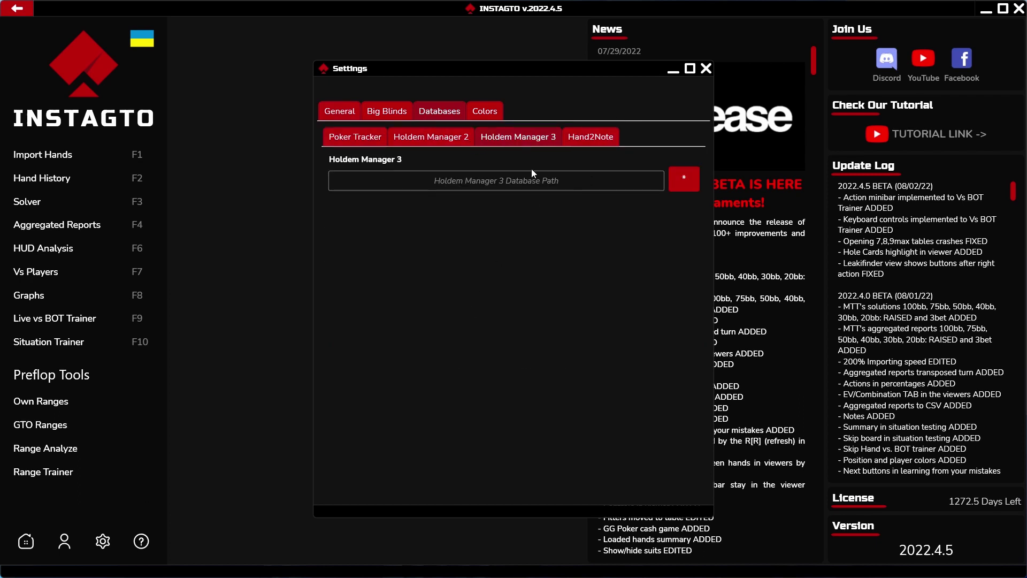
pyautogui.click(345, 114)
pyautogui.click(461, 320)
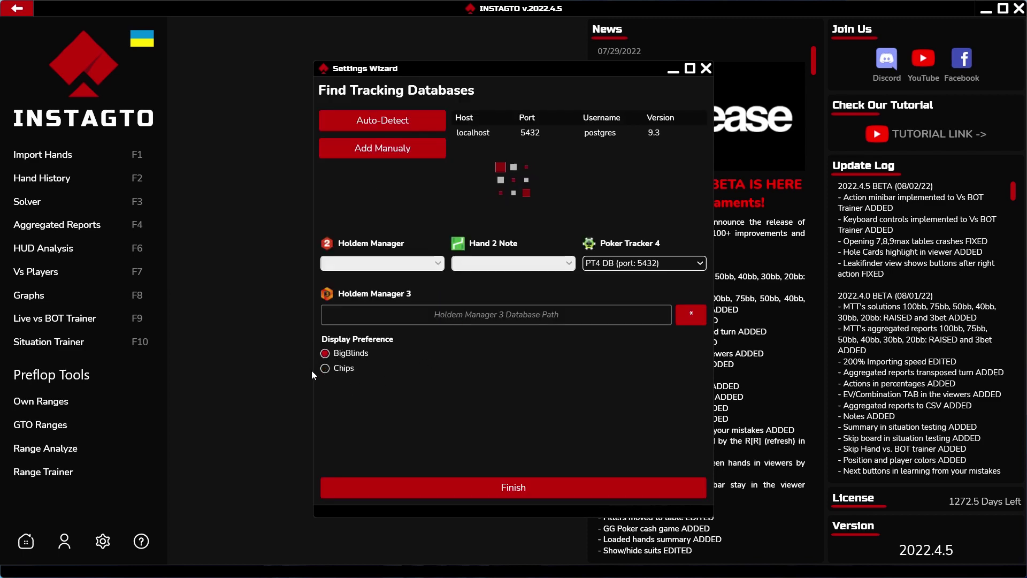
# Import and analyse the last 3000 database hands with Get Hands & Calculate
pyautogui.click(399, 487)
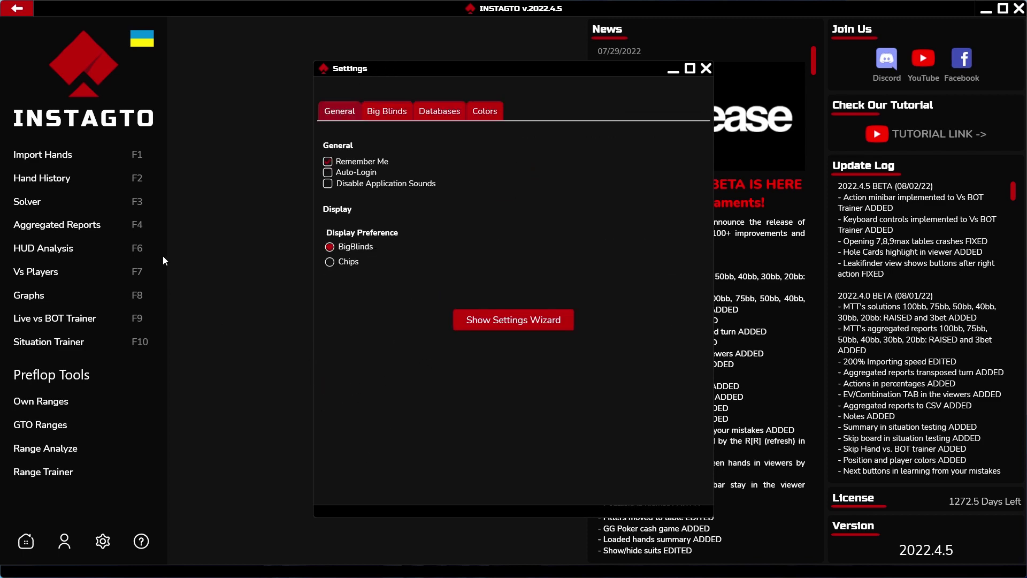
pyautogui.click(113, 161)
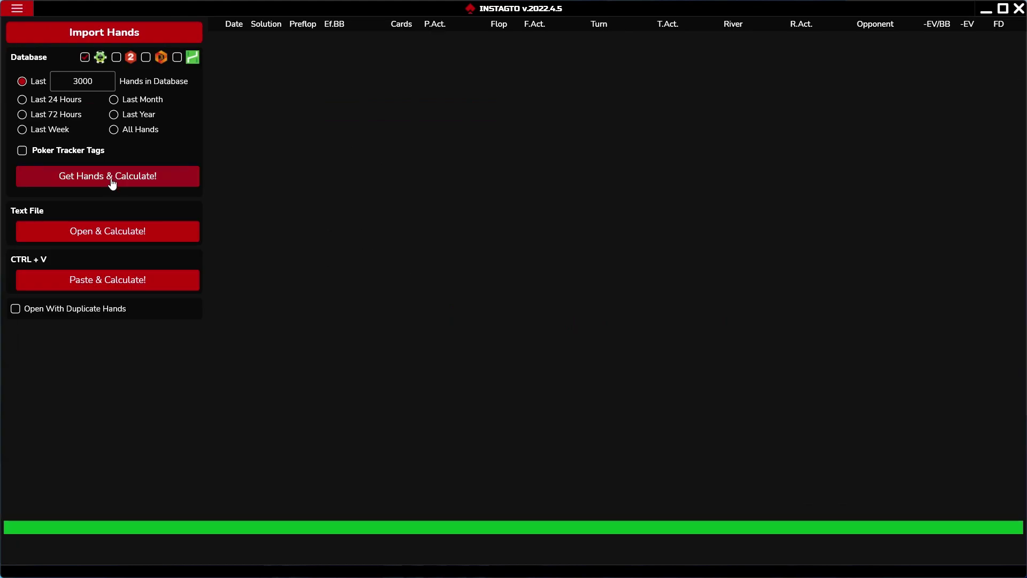
pyautogui.click(112, 181)
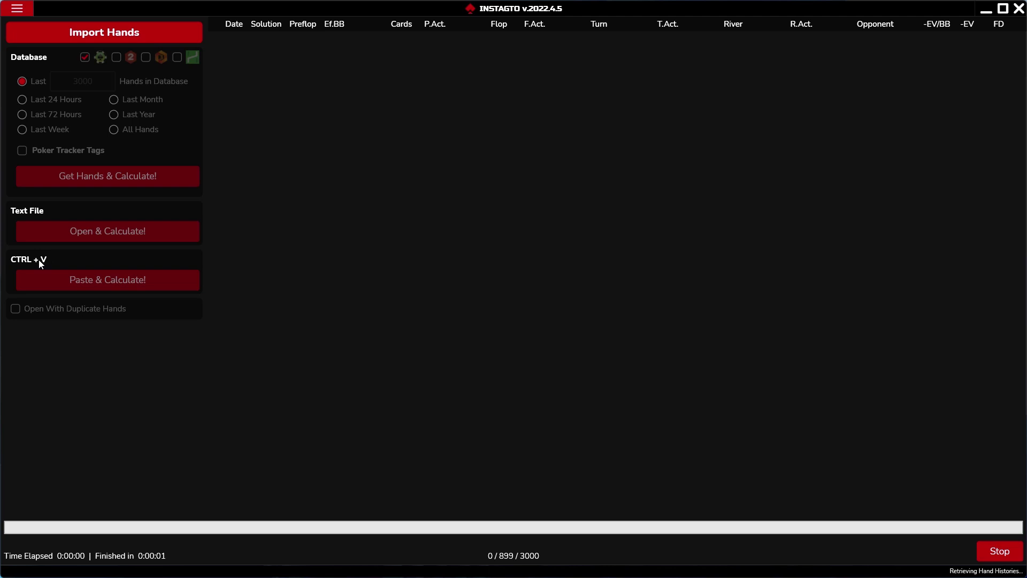
pyautogui.click(17, 9)
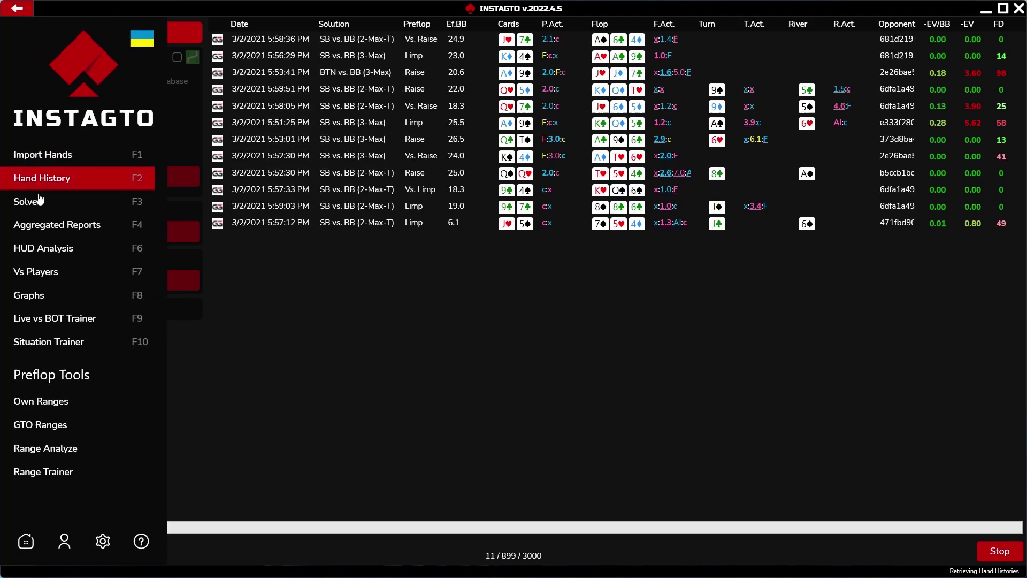
pyautogui.click(25, 11)
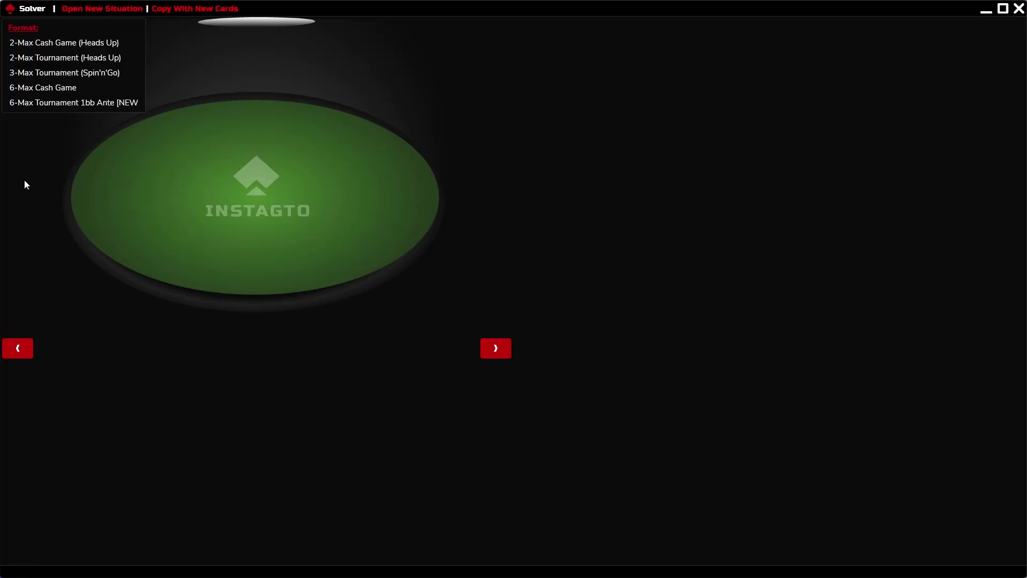
# Set the solver to 6-Max Tournament 1bb Ante, BTN vs. BB, 100bb, with the raise-call line
pyautogui.click(51, 103)
pyautogui.click(191, 242)
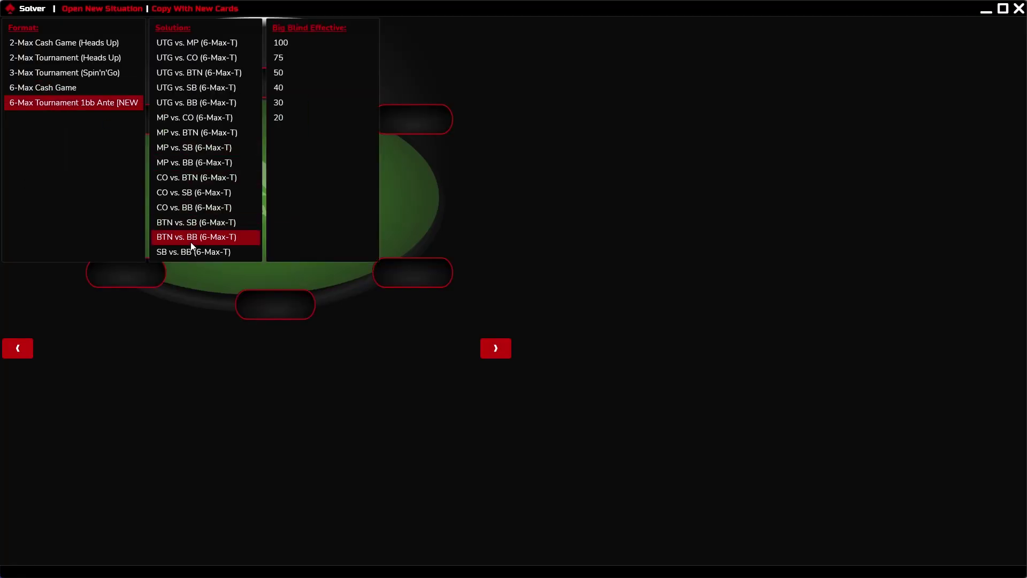
pyautogui.click(304, 44)
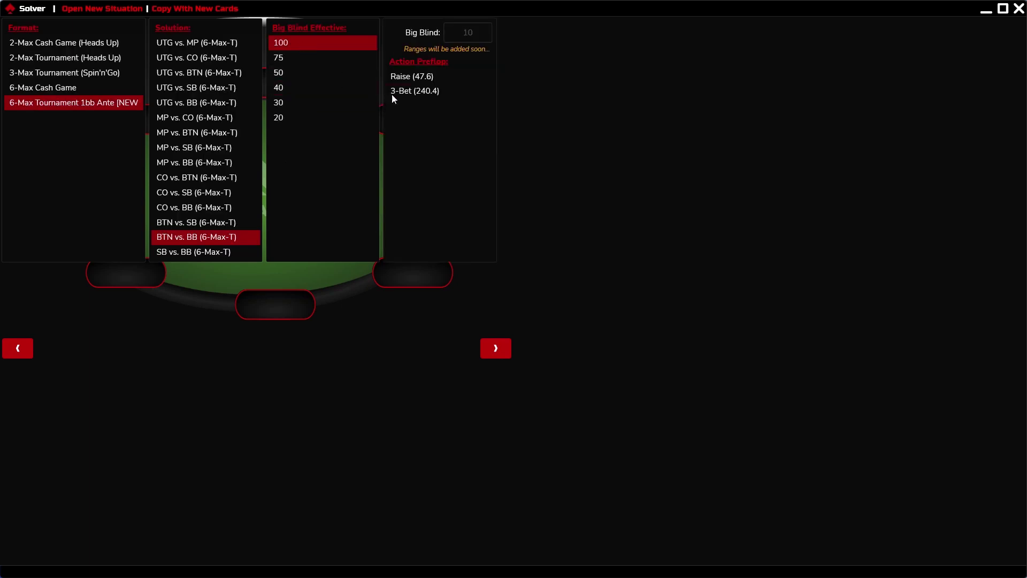
pyautogui.click(400, 77)
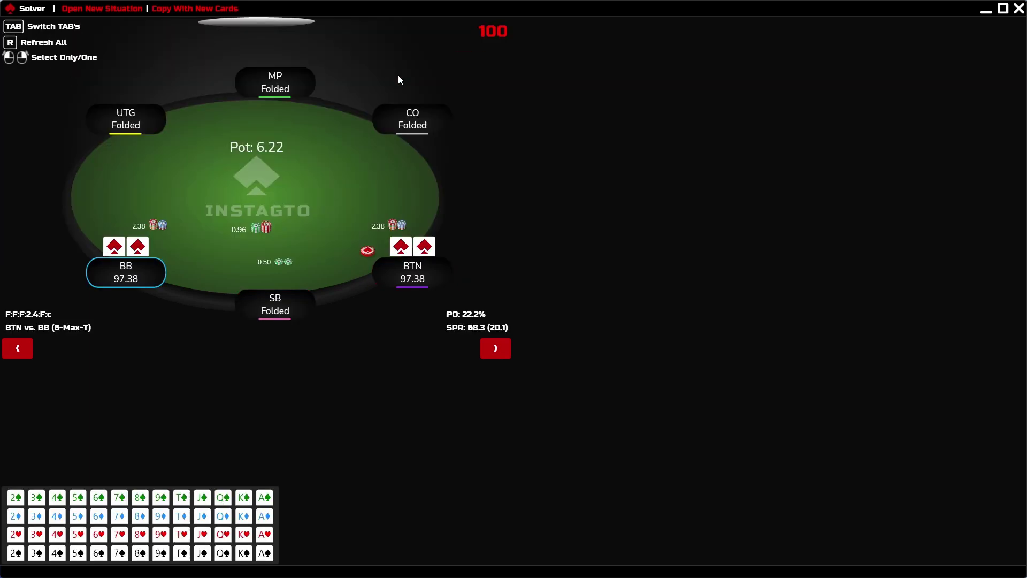
# Deal a Q♣ J♦ T♥ flop where BB checks, BTN bets 63% (3.89) and BB calls
pyautogui.click(186, 535)
pyautogui.click(222, 500)
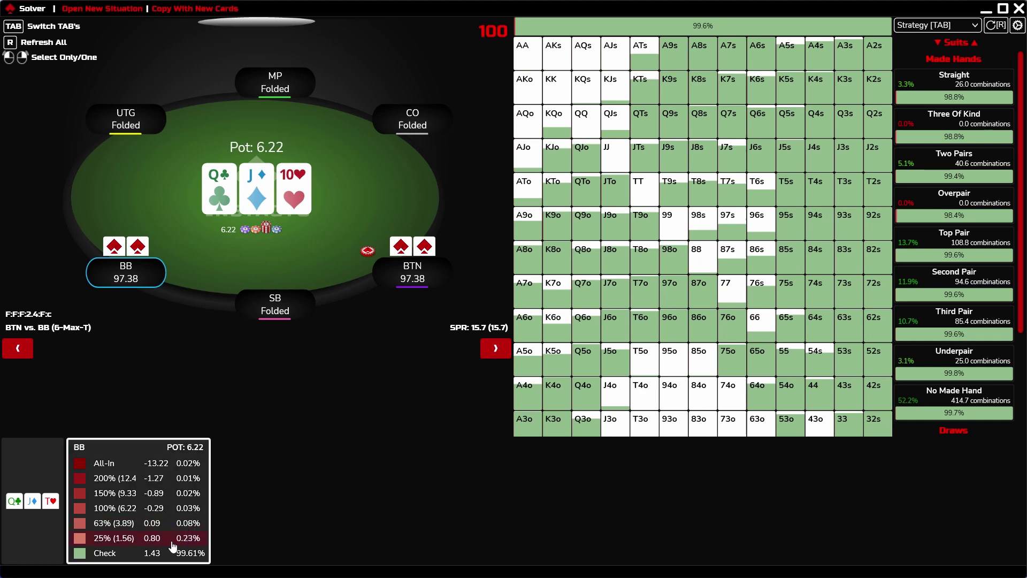
pyautogui.click(150, 556)
pyautogui.click(151, 556)
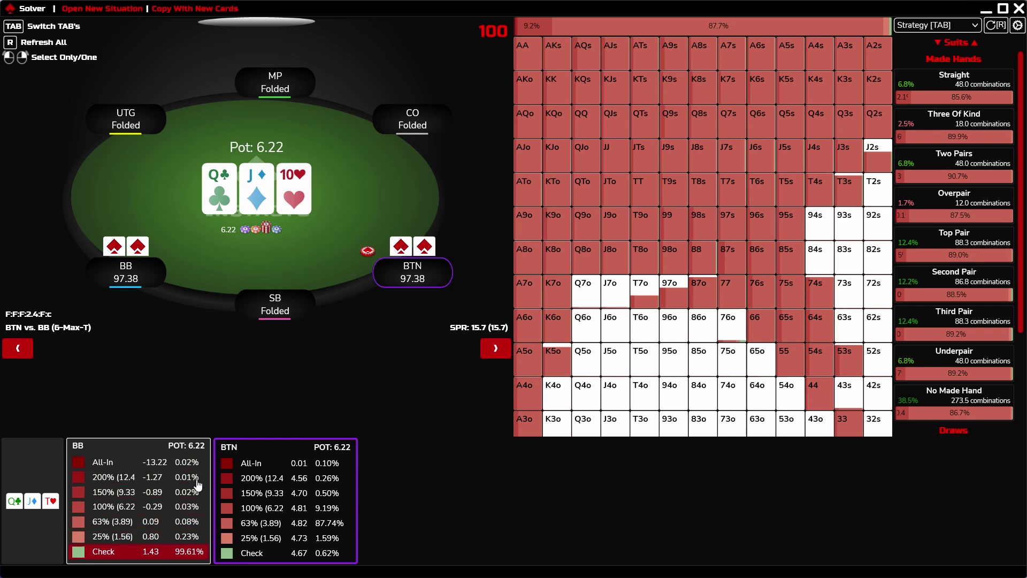
pyautogui.click(233, 523)
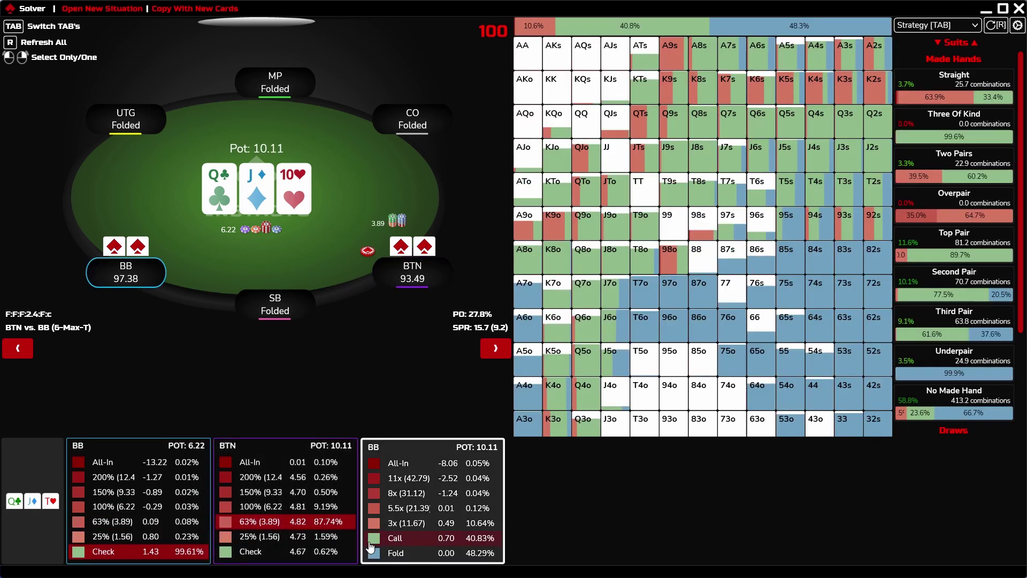
pyautogui.click(381, 537)
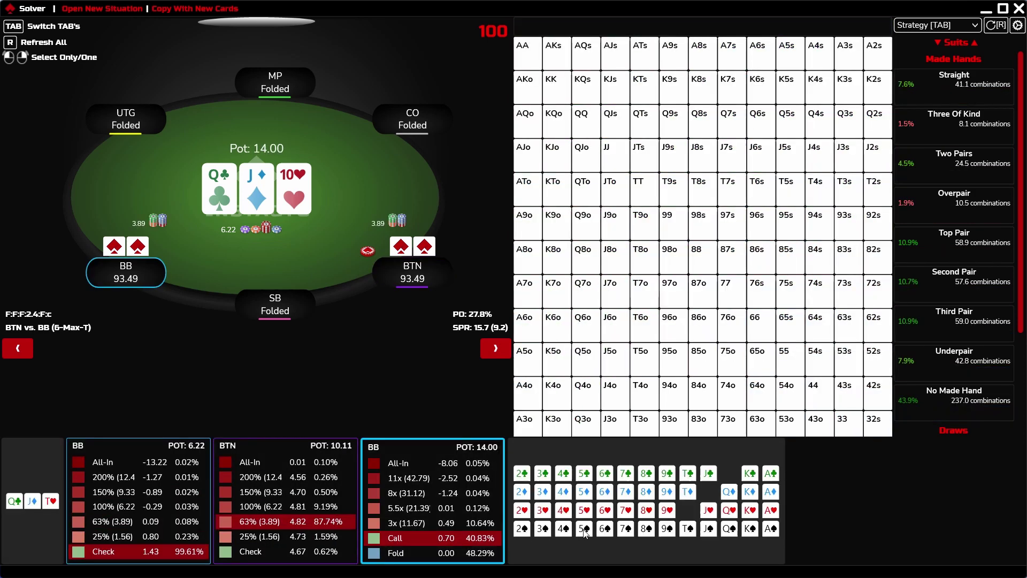
# Deal the 5♠ turn, have BB check, and view BTN's turn strategy
pyautogui.click(583, 528)
pyautogui.click(591, 556)
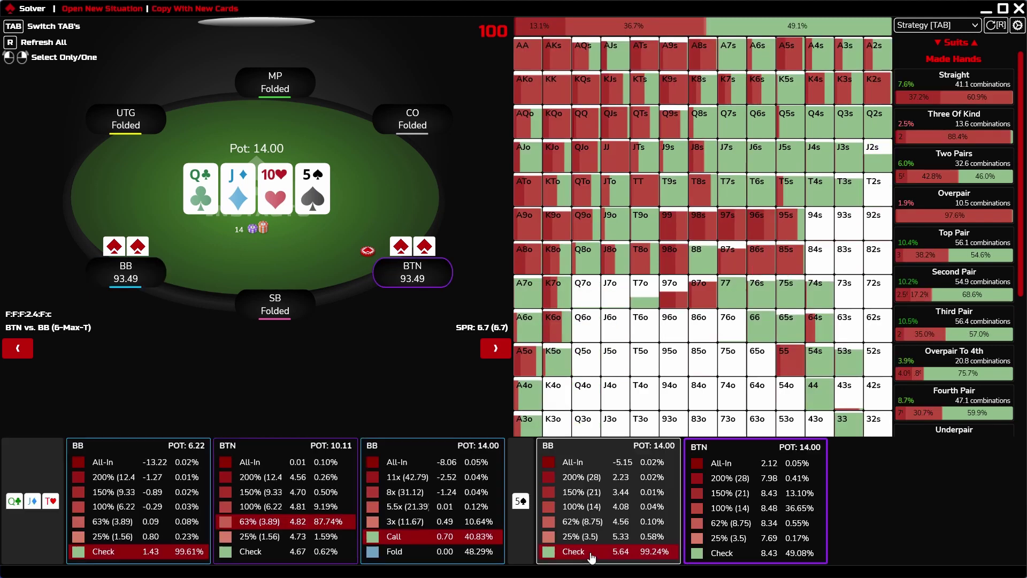
pyautogui.click(551, 453)
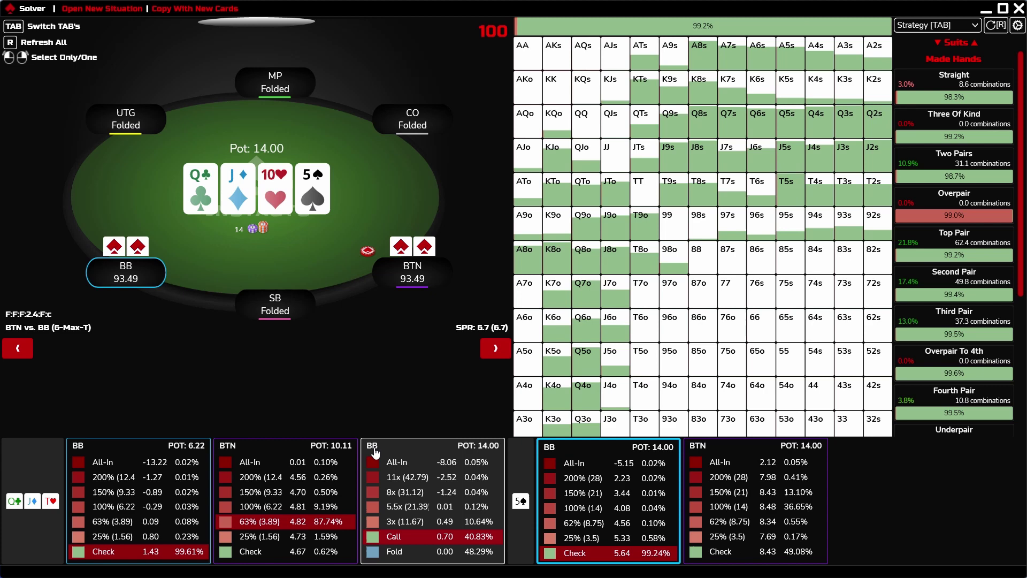
pyautogui.click(374, 452)
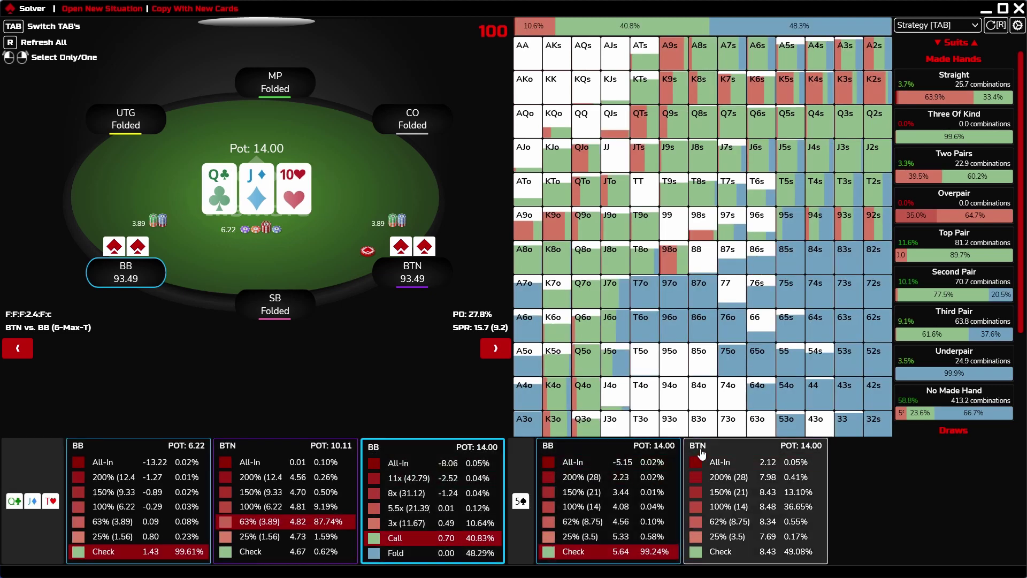
pyautogui.click(702, 454)
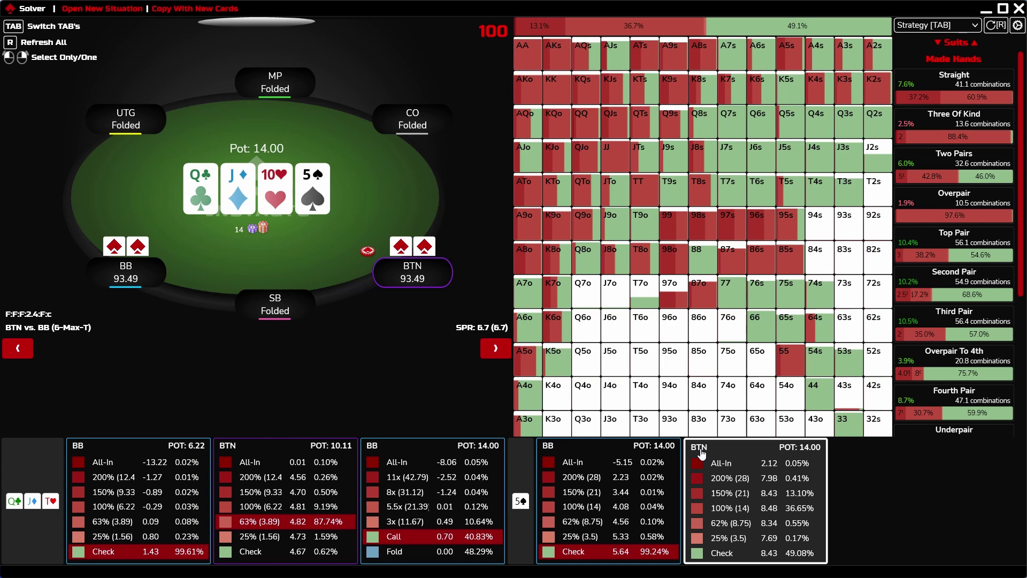
# Inspect the TT combos, then cycle the grid through EV, OOP EV, Equity and Comb/EV views
pyautogui.moveTo(621, 191)
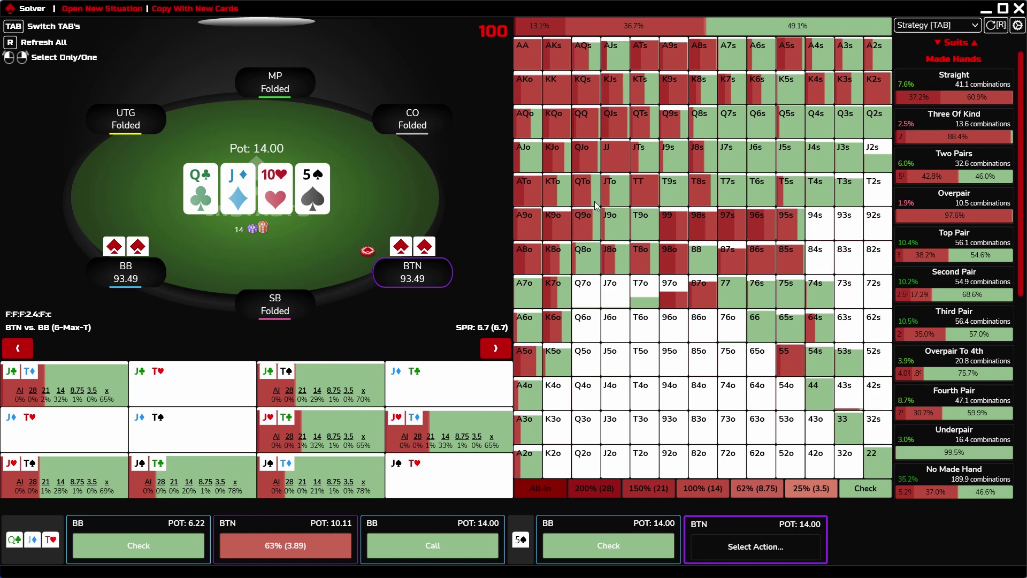
pyautogui.click(644, 195)
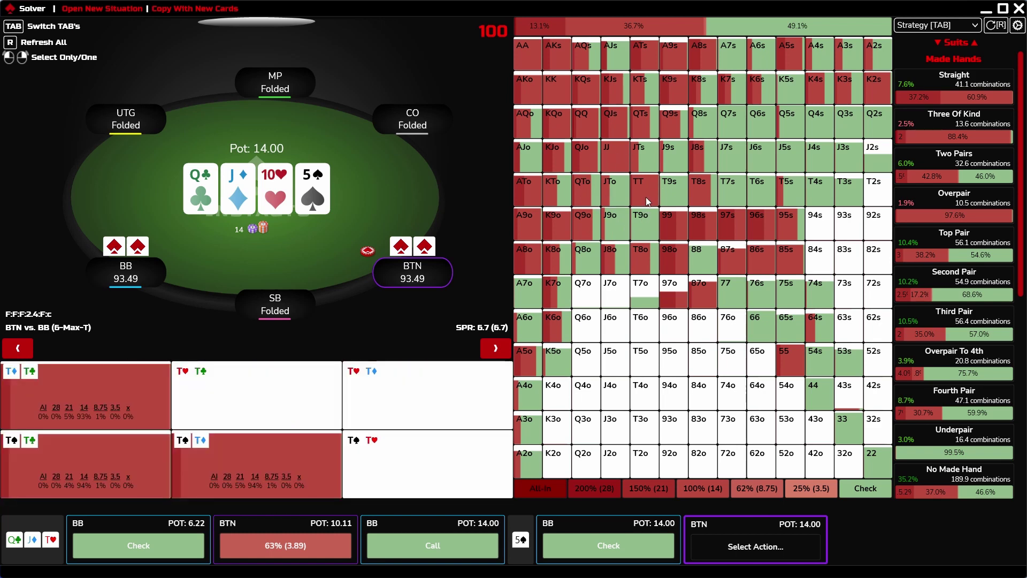
pyautogui.press('Tab')
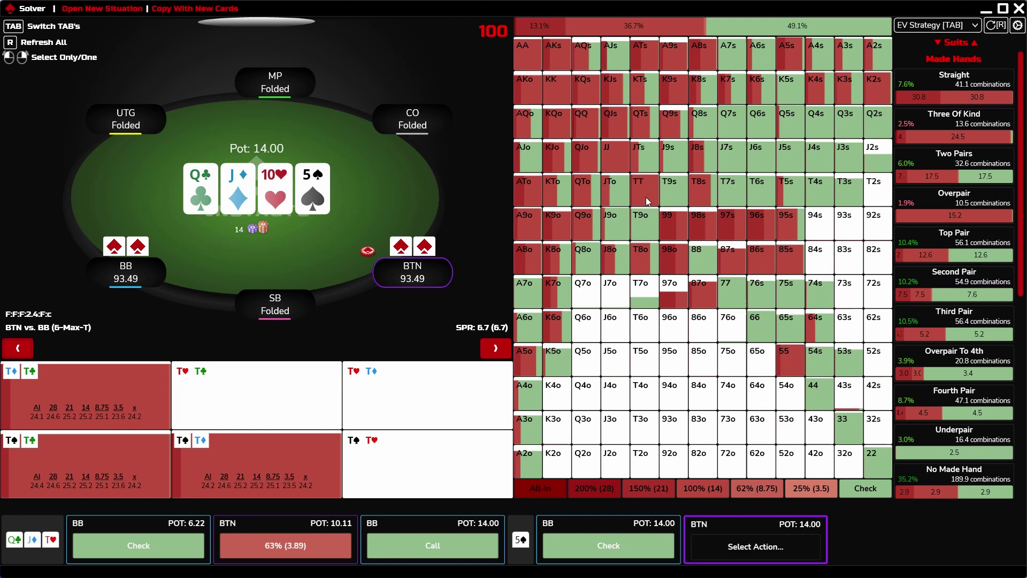
pyautogui.press('Tab')
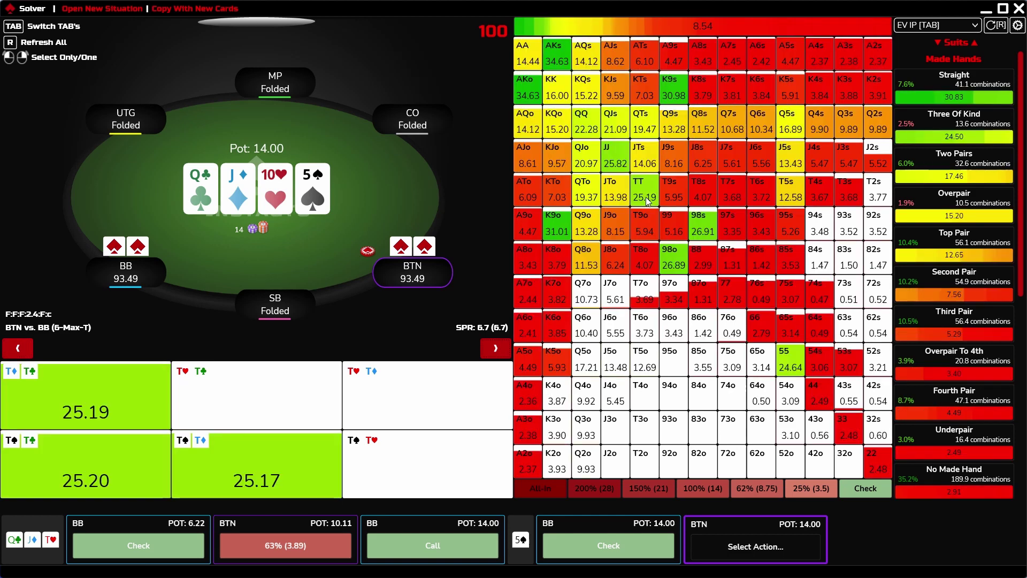
pyautogui.press('Tab')
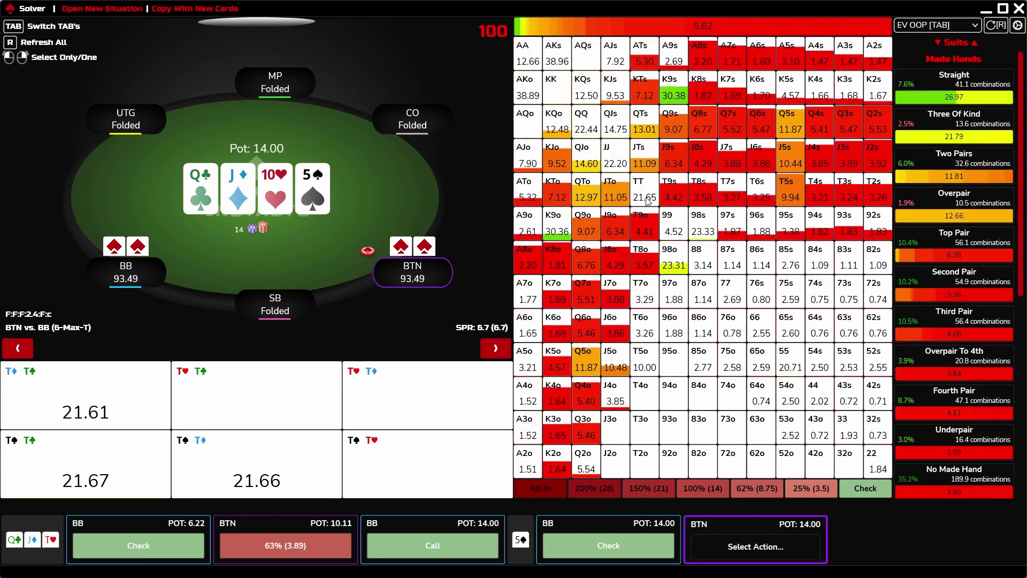
pyautogui.press('Tab')
pyautogui.press('Tab')
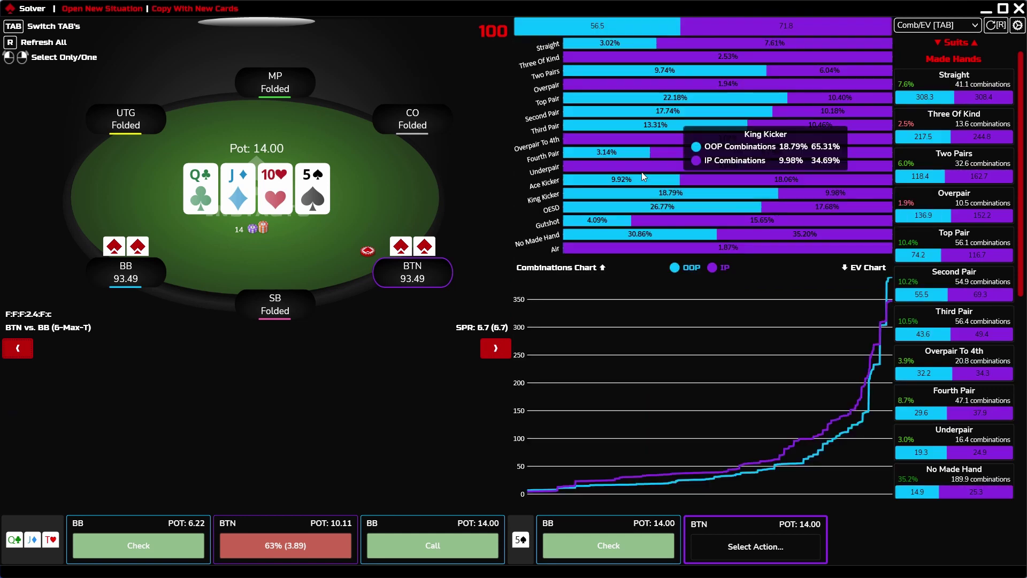
pyautogui.moveTo(636, 207)
pyautogui.press('Tab')
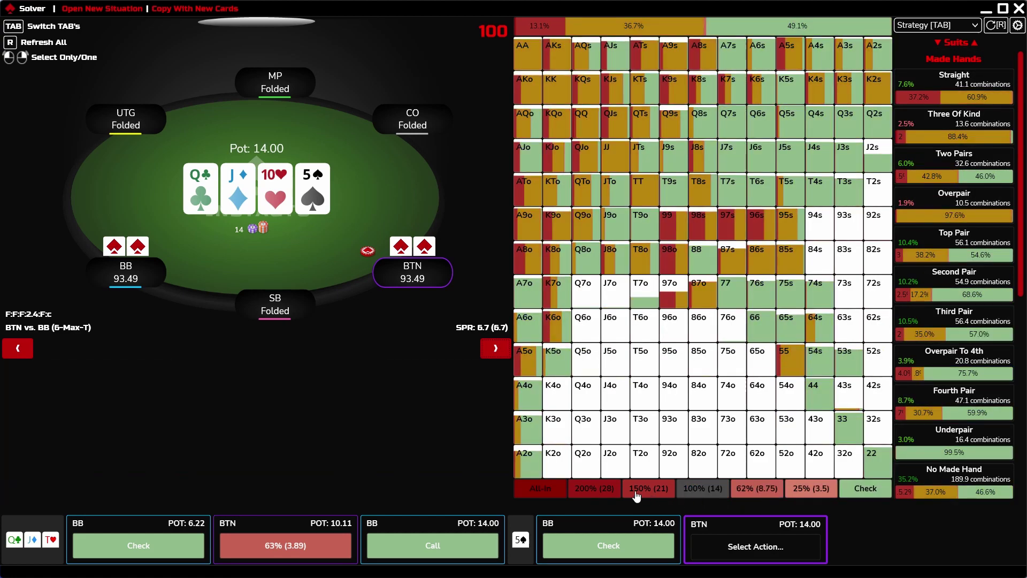
pyautogui.click(972, 44)
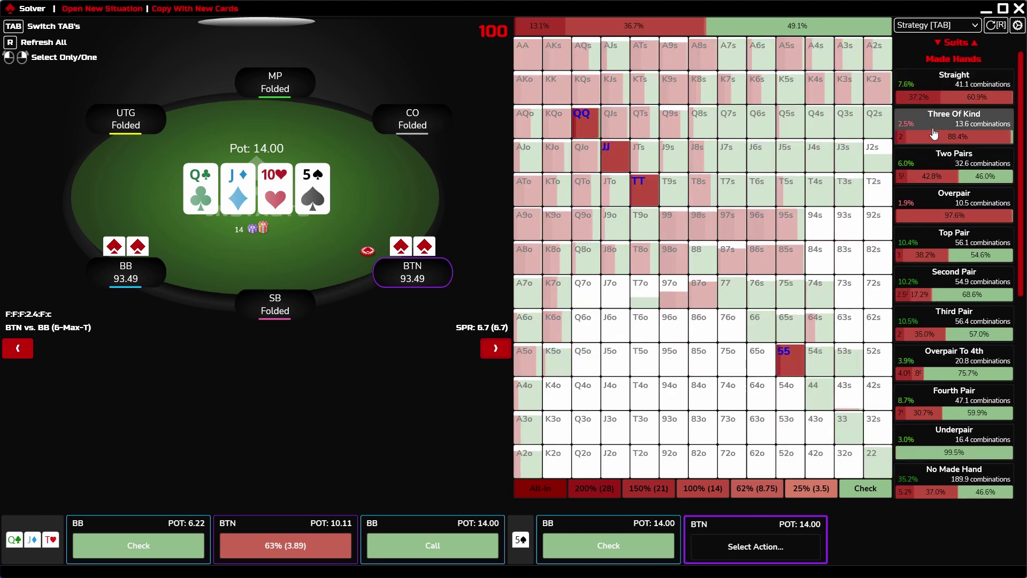
pyautogui.click(929, 138)
pyautogui.click(924, 170)
pyautogui.click(922, 202)
pyautogui.rightClick(917, 238)
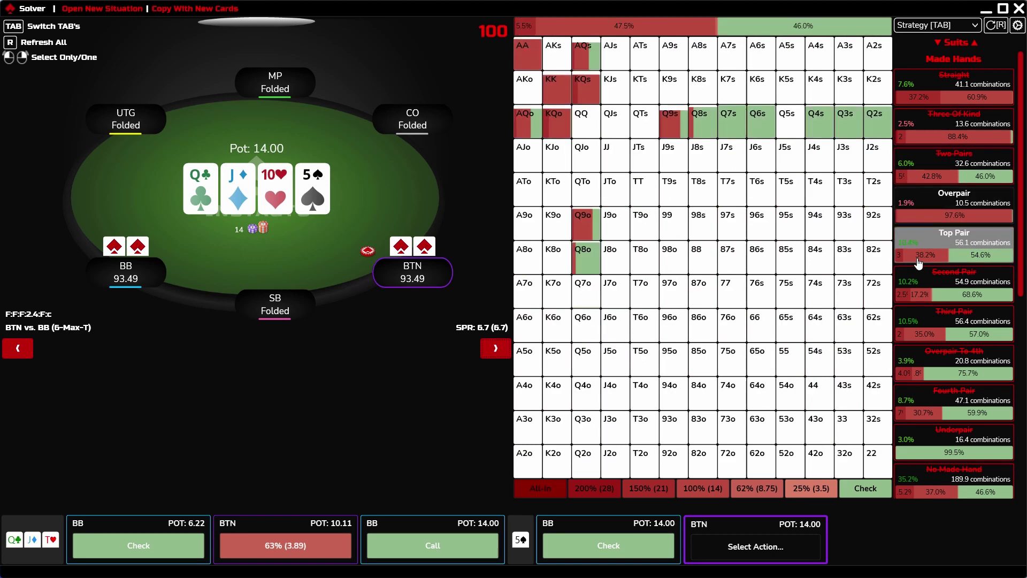
pyautogui.rightClick(917, 281)
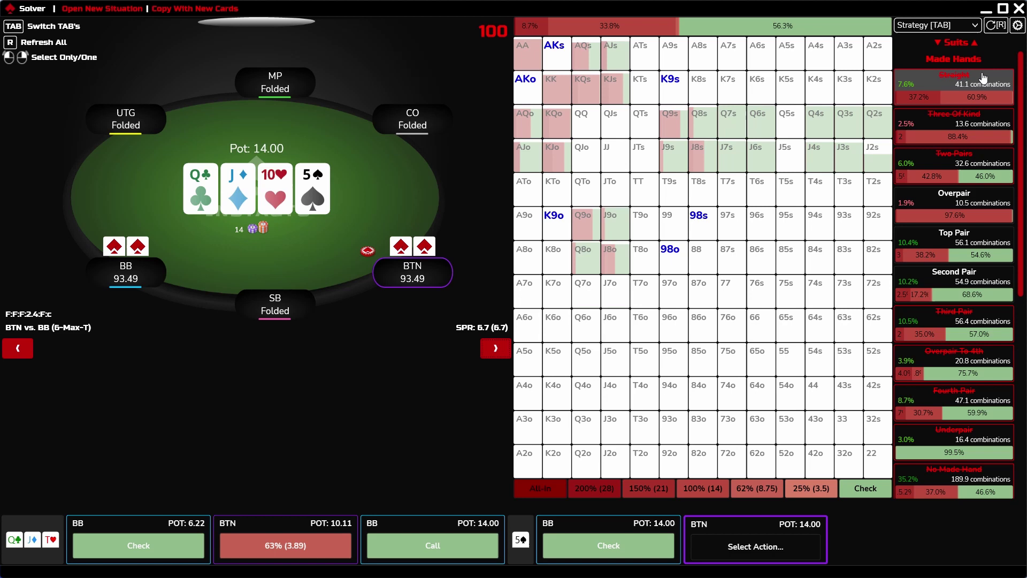
pyautogui.click(993, 26)
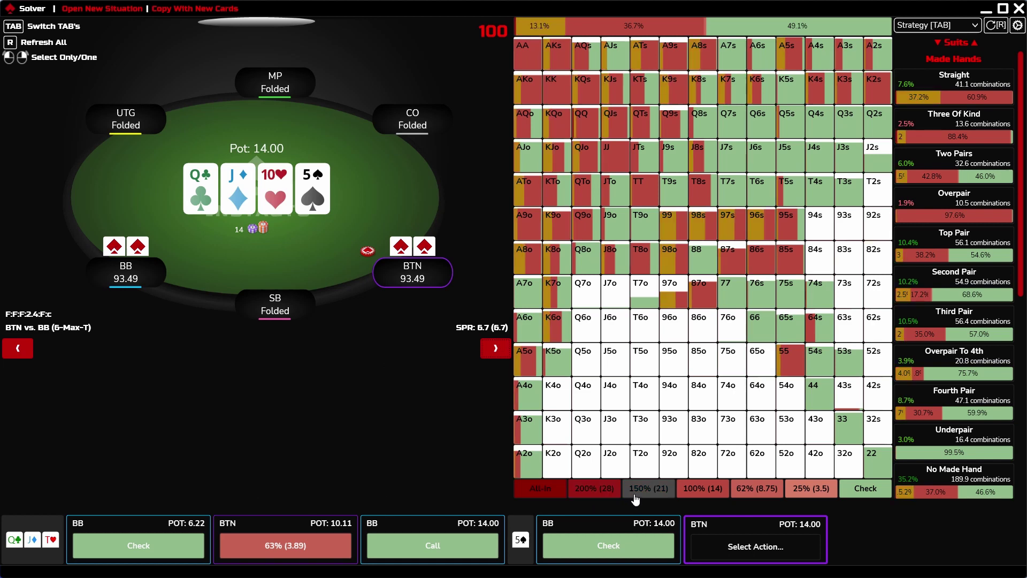
pyautogui.click(636, 488)
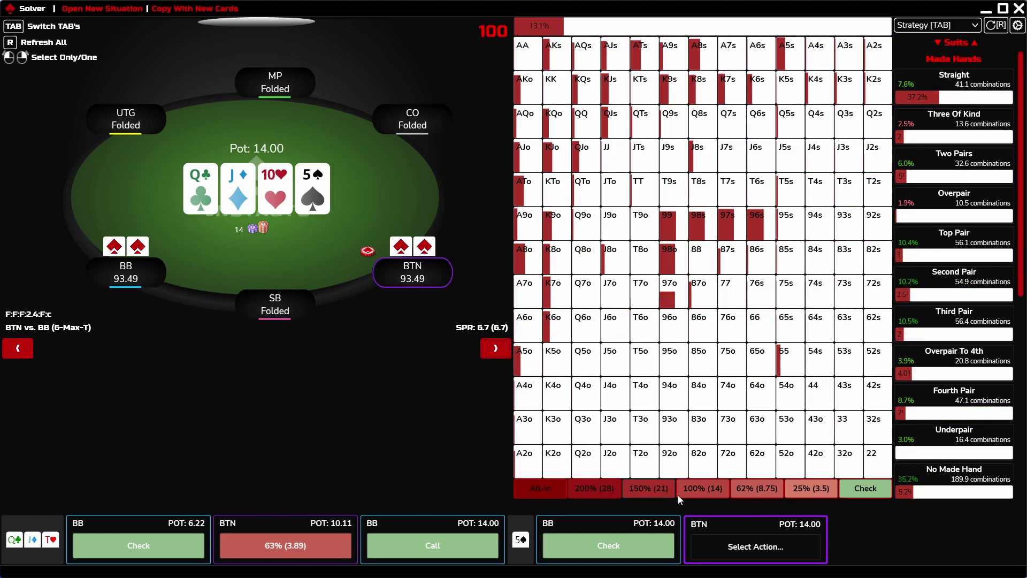
pyautogui.click(695, 489)
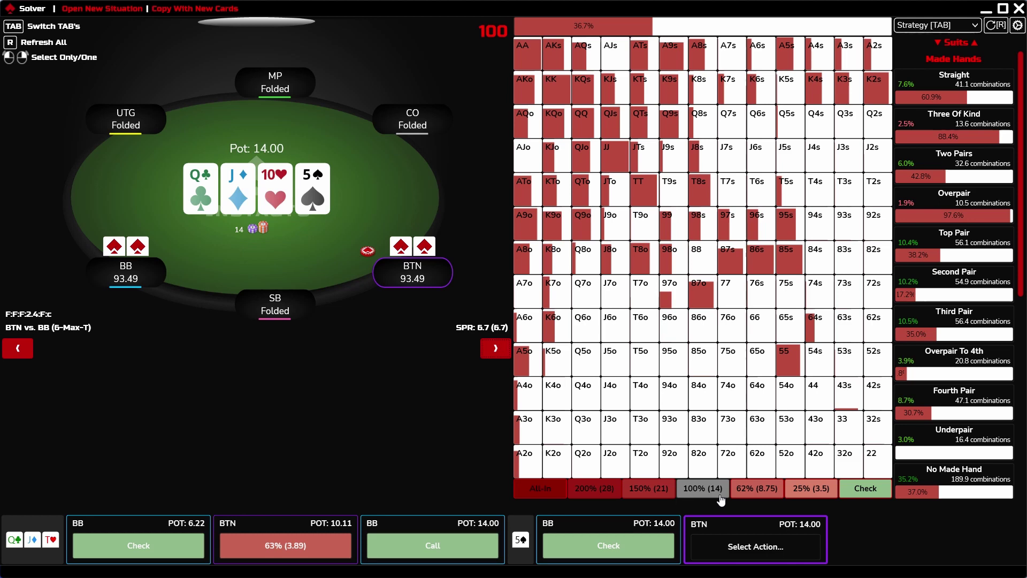
pyautogui.click(843, 491)
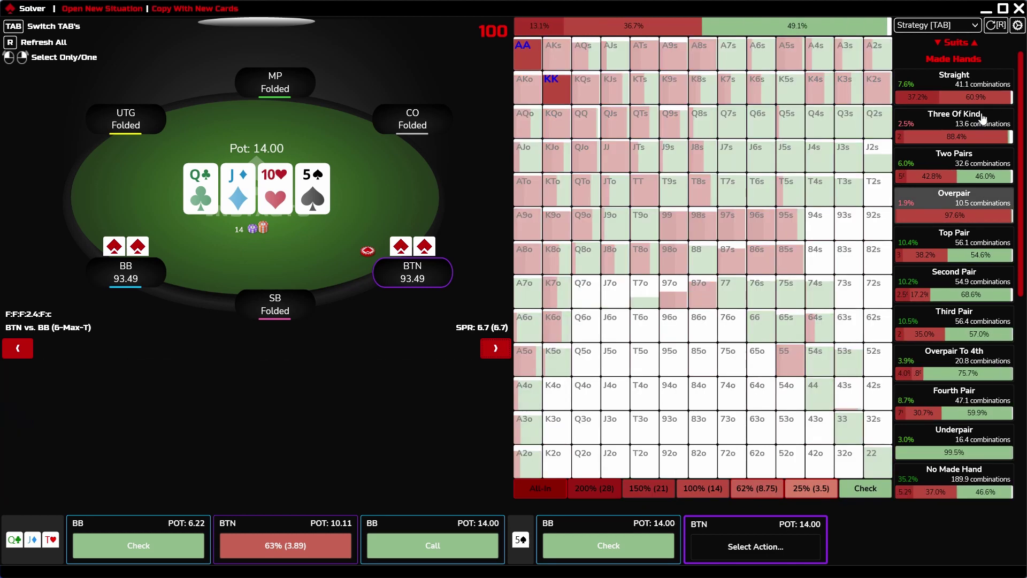
# Refresh the solver results and open the display settings
pyautogui.click(989, 28)
pyautogui.click(1017, 26)
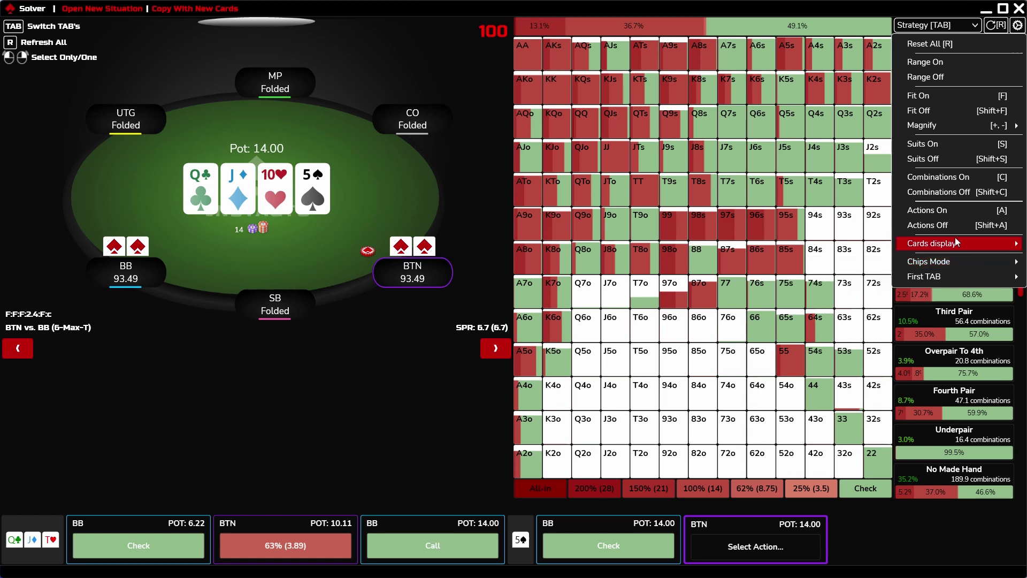
pyautogui.moveTo(946, 127)
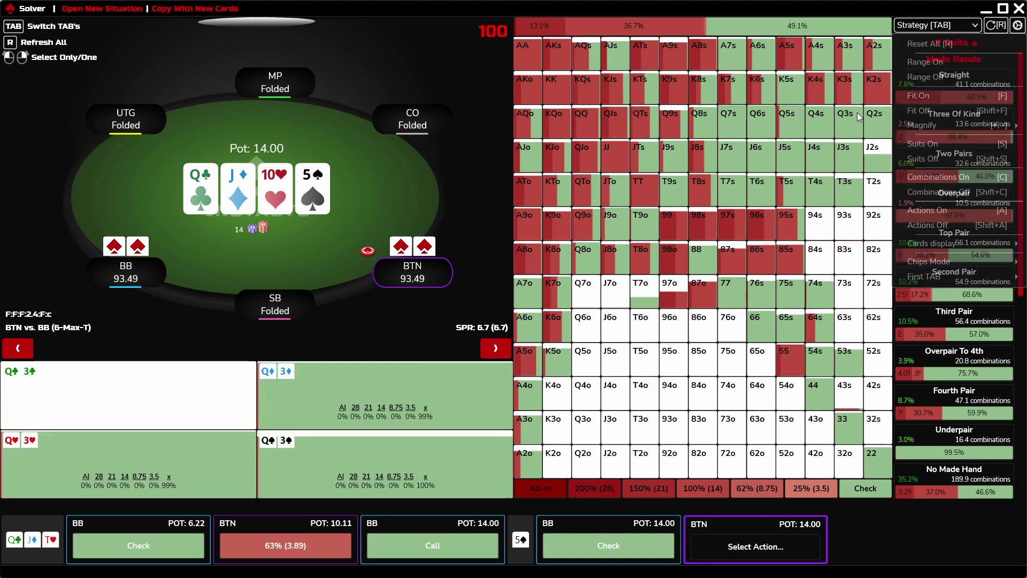
# Open and close the New Situation and Copy With New Cards menus, then go to Aggregated Reports
pyautogui.click(85, 11)
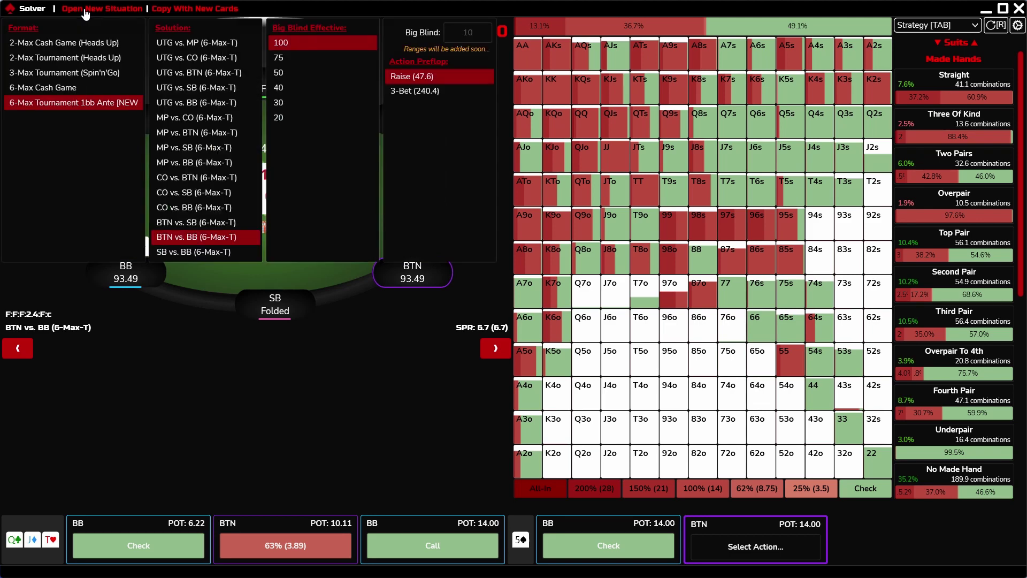
pyautogui.click(86, 10)
pyautogui.click(178, 9)
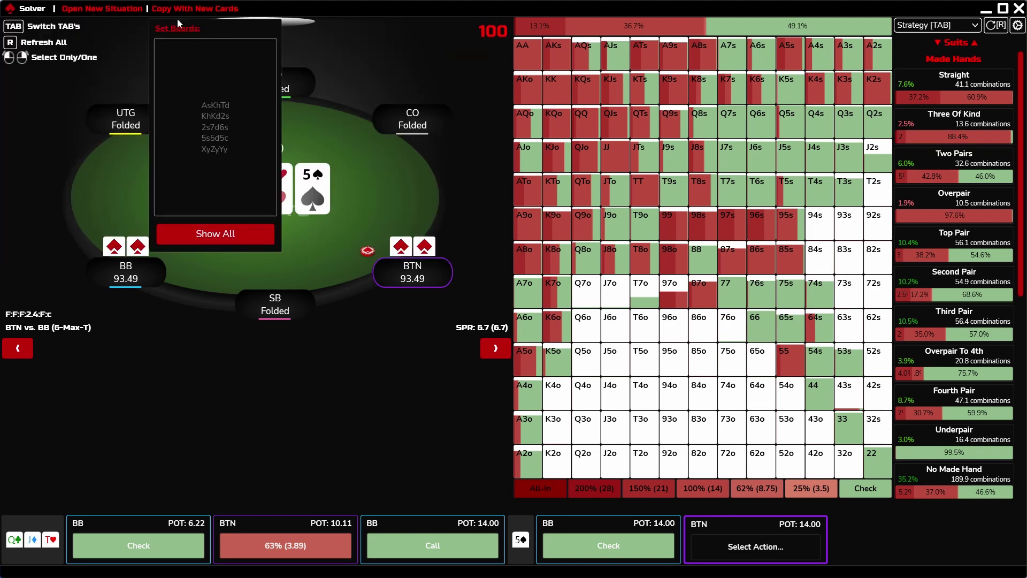
pyautogui.click(185, 12)
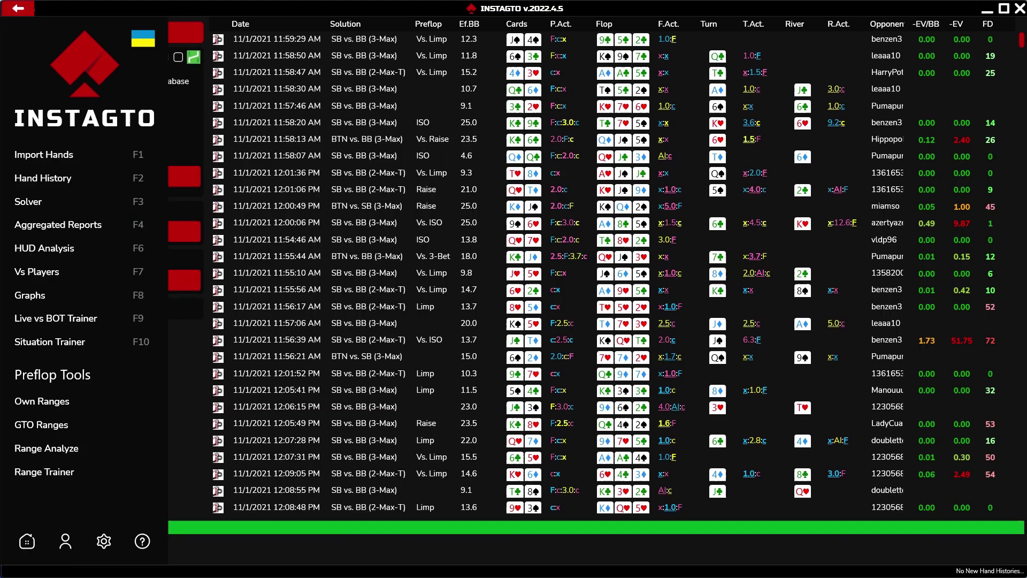
pyautogui.click(49, 203)
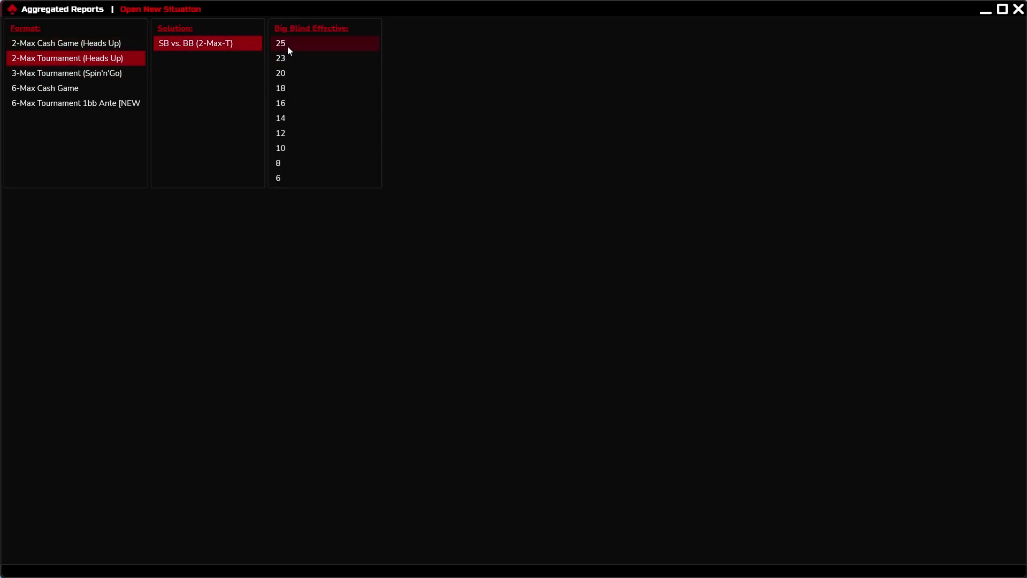
# Choose SB vs. BB at 25bb with the ISO line and pick T♣ T♦ T♥ in the card grid
pyautogui.click(287, 46)
pyautogui.click(400, 107)
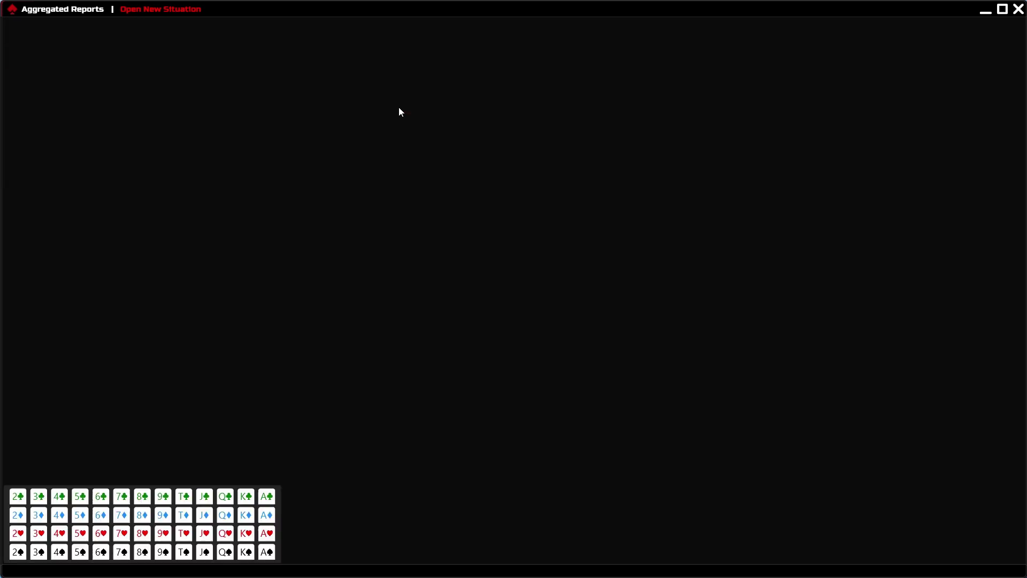
pyautogui.click(183, 496)
pyautogui.click(183, 514)
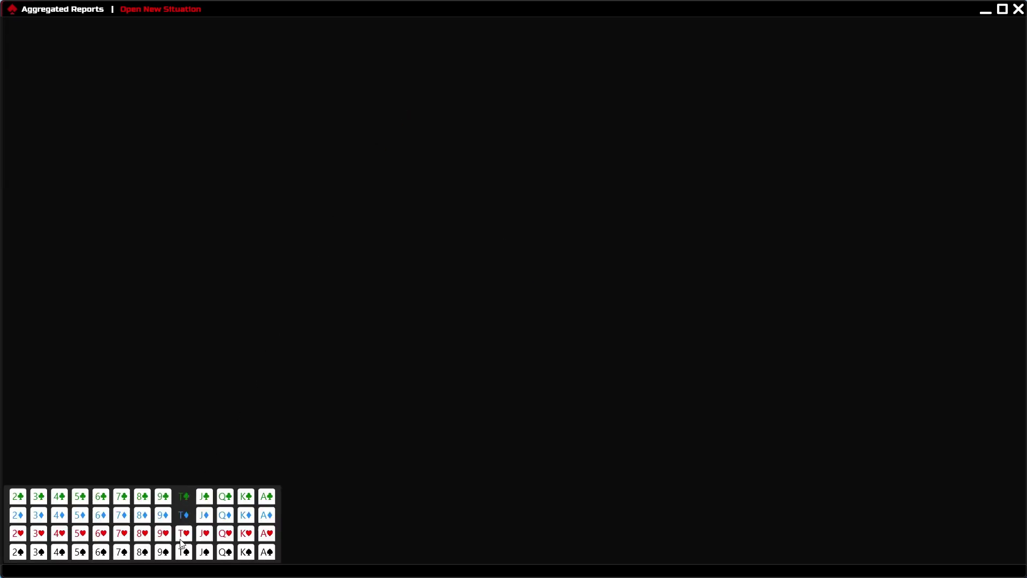
pyautogui.click(183, 533)
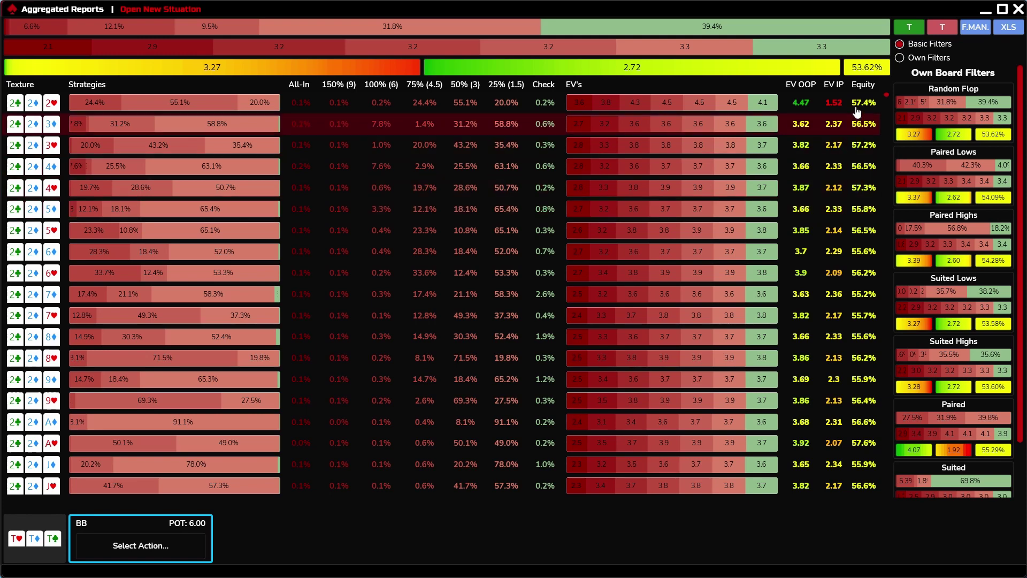
# Sort flops by equity highest first, then filter to paired and suited boards and toggle the T filters
pyautogui.click(856, 87)
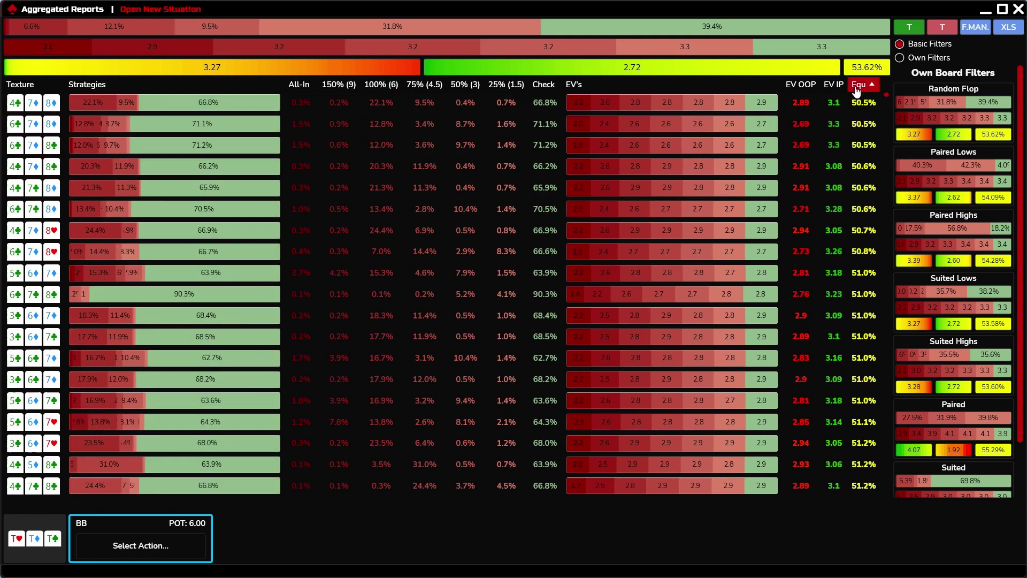
pyautogui.click(856, 87)
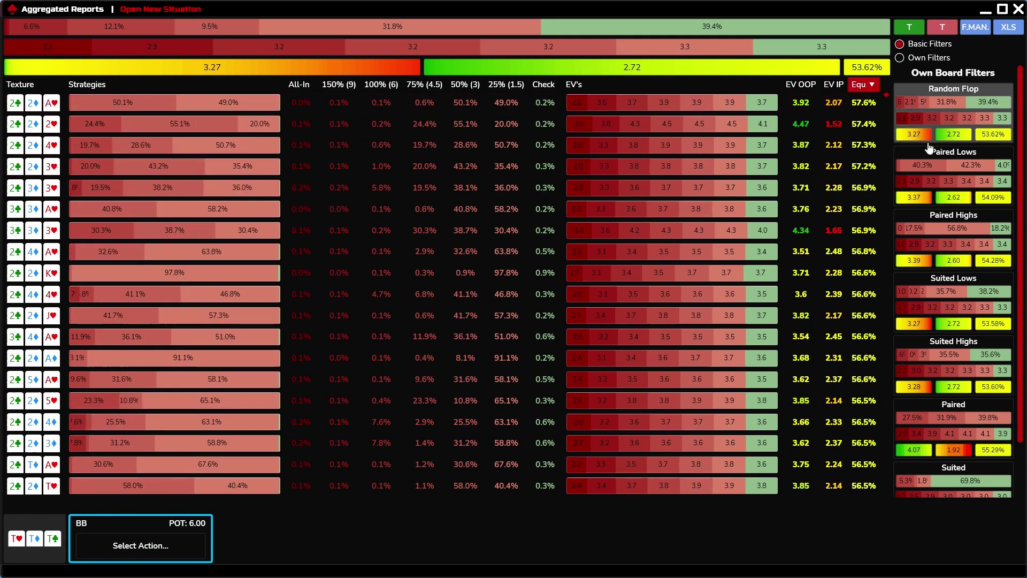
pyautogui.click(927, 437)
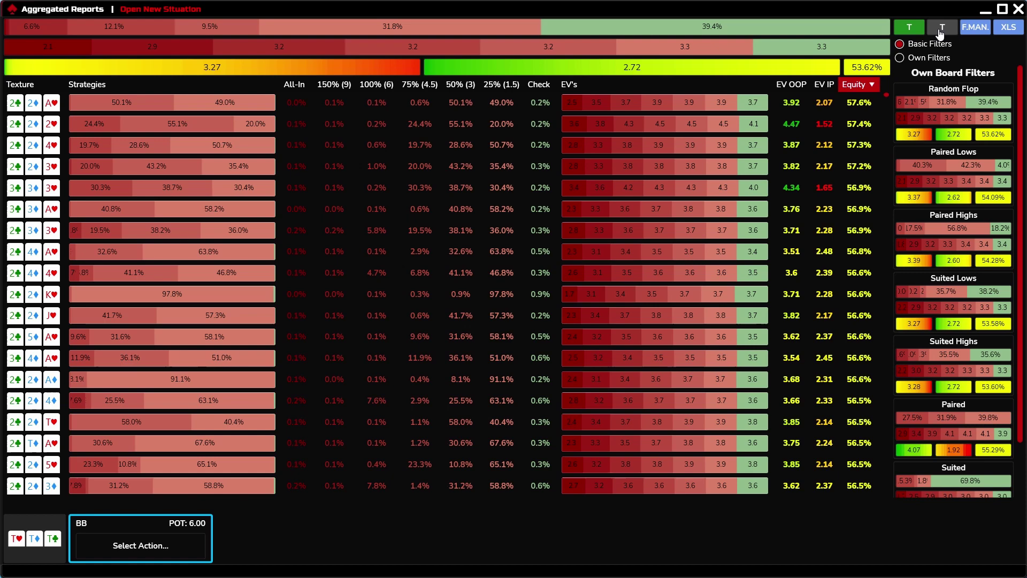
pyautogui.click(929, 31)
pyautogui.click(919, 33)
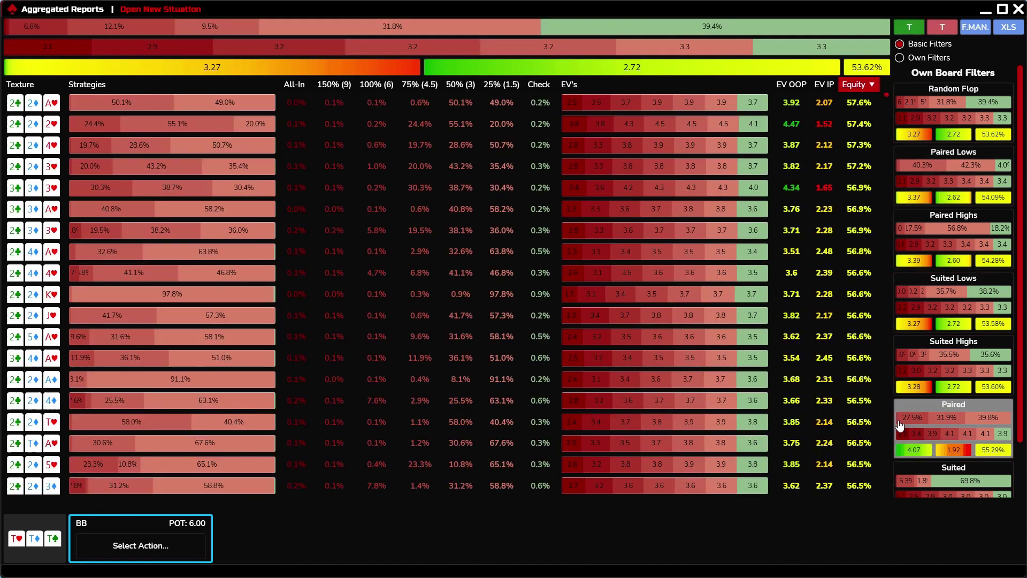
pyautogui.click(908, 452)
pyautogui.click(910, 471)
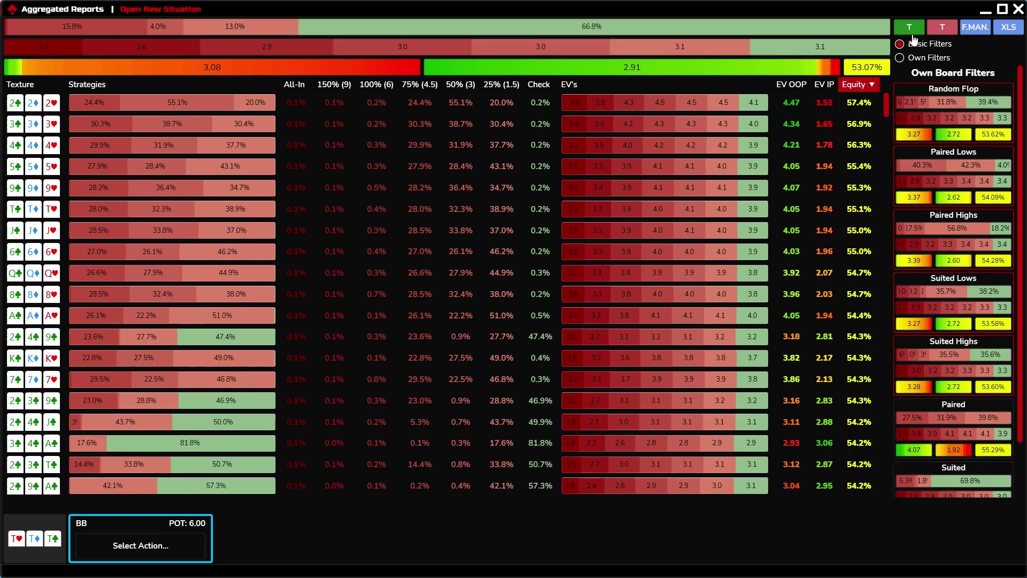
# Create a board texture filter named 'lol' in F.MAN. and switch the report to Own Filters
pyautogui.click(981, 33)
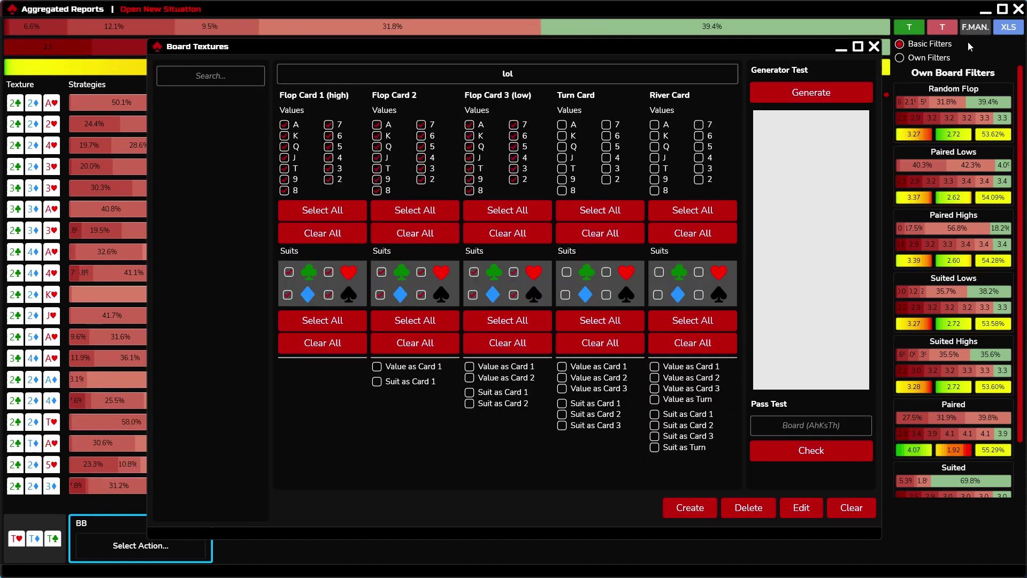
pyautogui.click(603, 80)
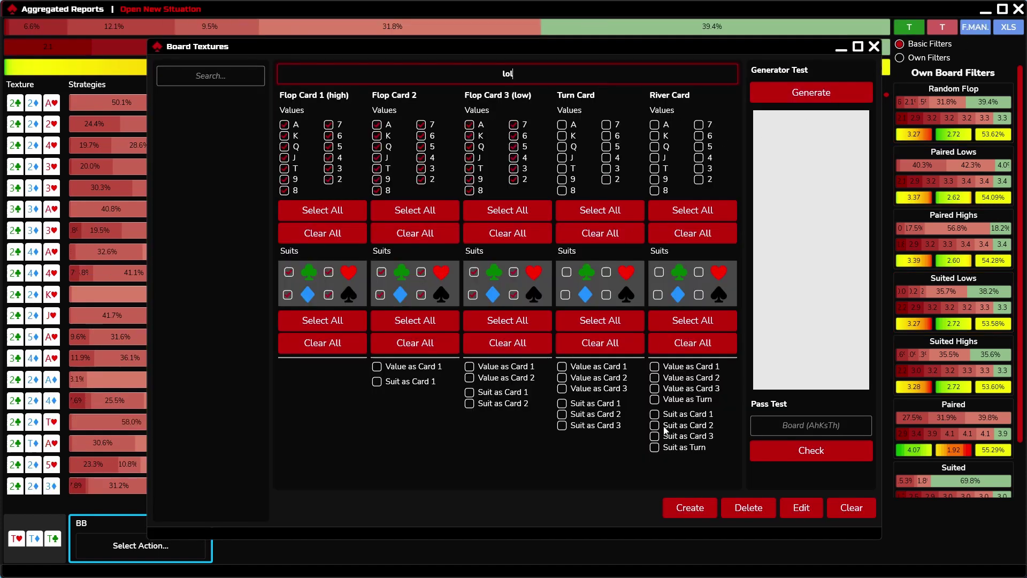
pyautogui.click(681, 508)
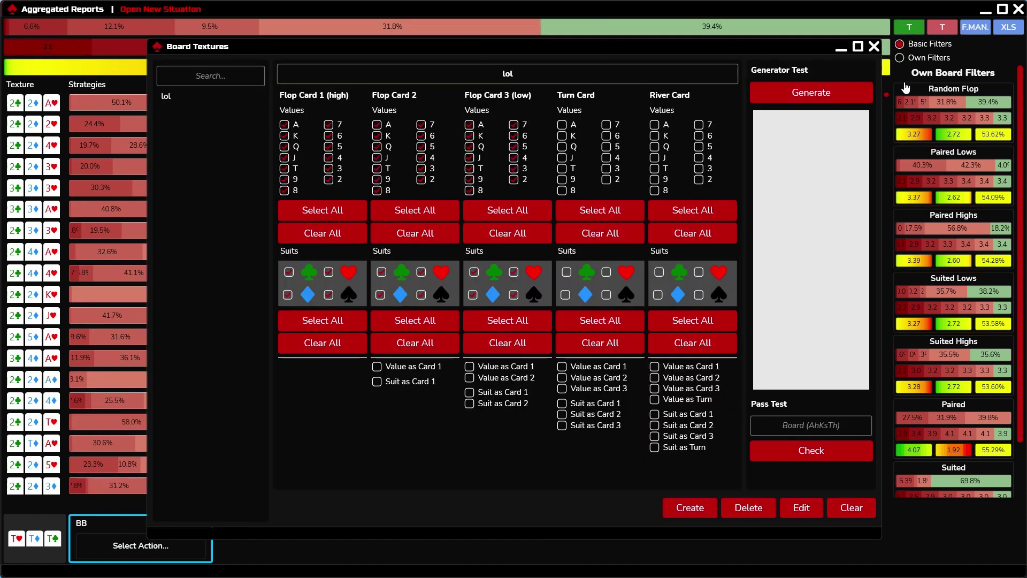
pyautogui.click(874, 46)
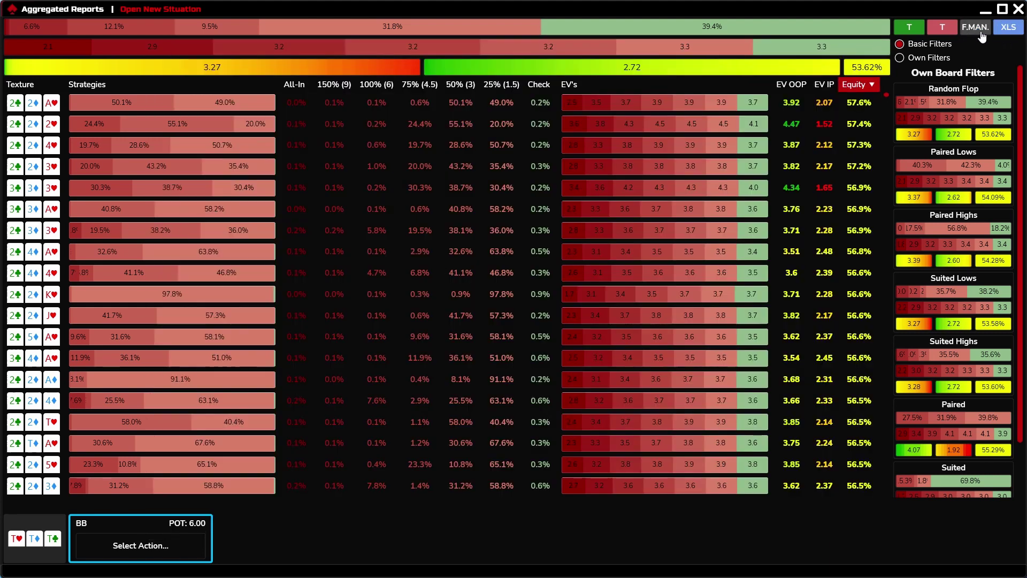
pyautogui.click(922, 60)
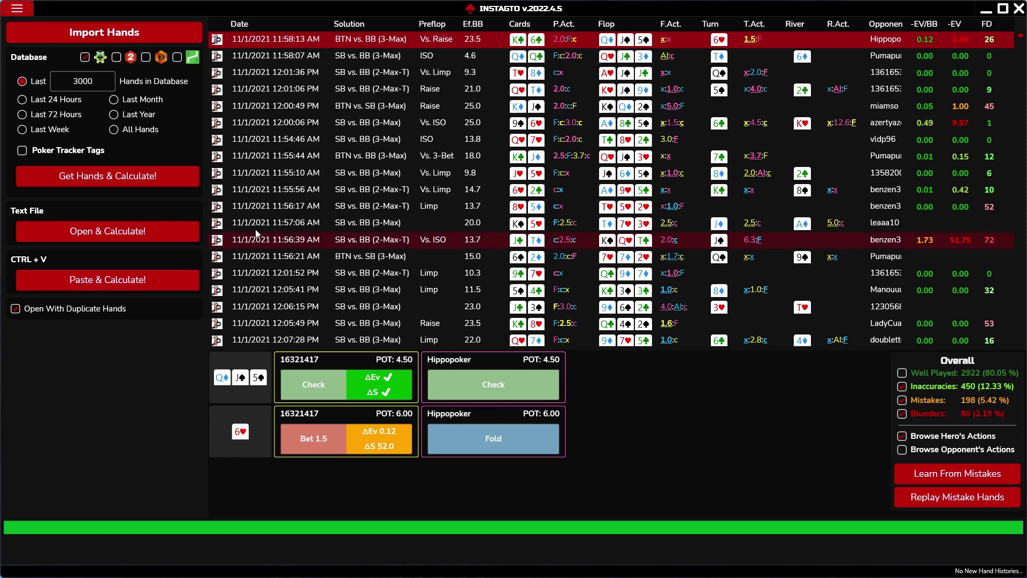
# Review the actions of the 11:58:07, 12:01:36 and 12:00:06 hands in the list
pyautogui.click(317, 57)
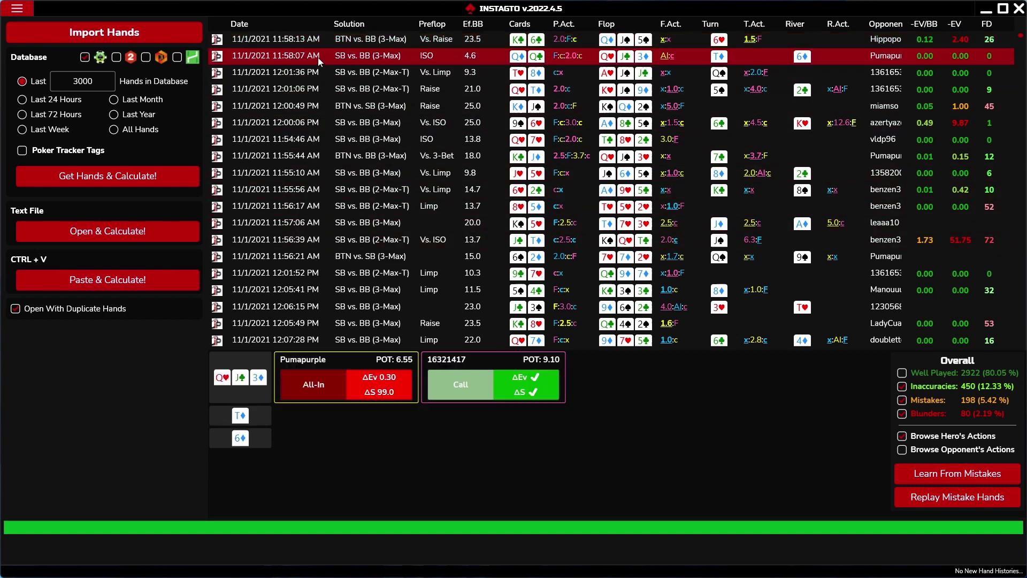
pyautogui.click(312, 73)
pyautogui.click(309, 90)
pyautogui.click(303, 107)
pyautogui.click(299, 123)
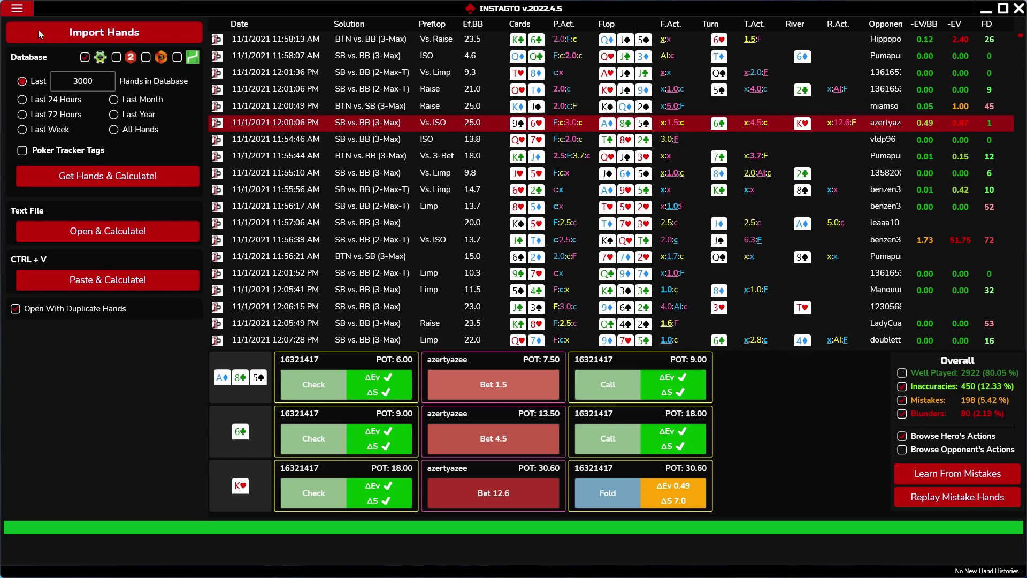
# Go to Hand History from the main menu and open the funnel filter panel
pyautogui.click(15, 15)
pyautogui.click(41, 177)
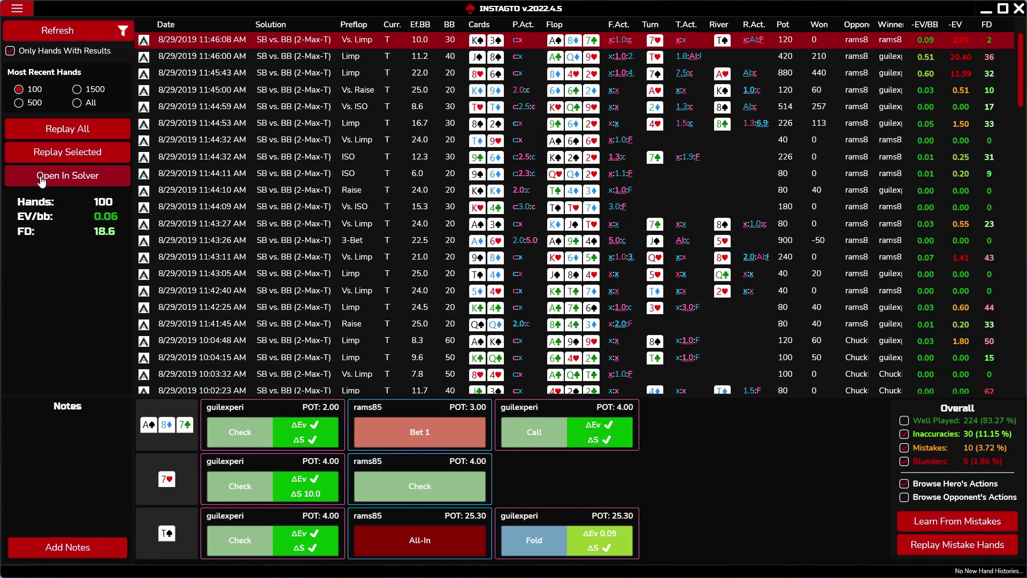
pyautogui.scroll(-4, 361, 193)
pyautogui.scroll(3, 359, 206)
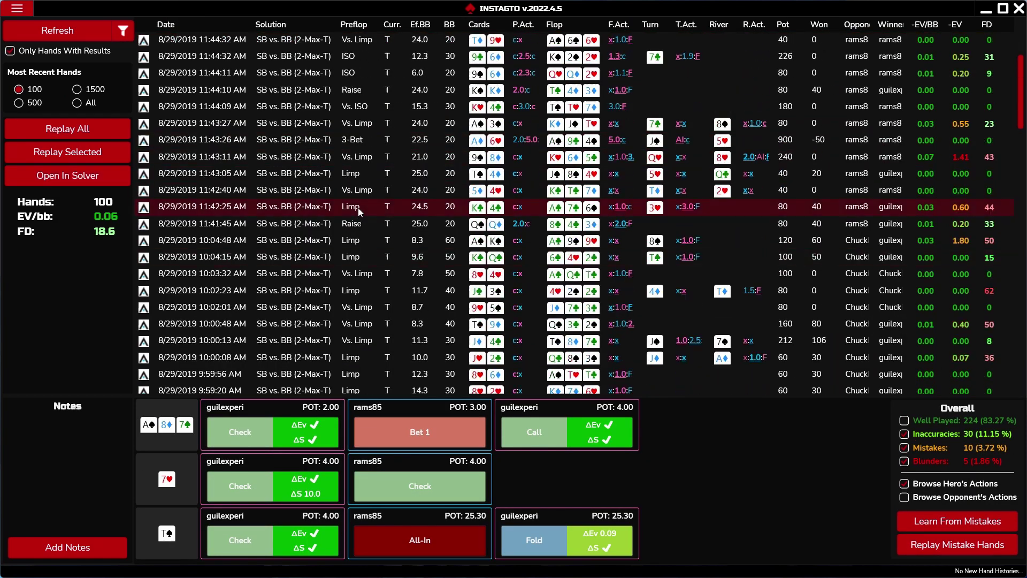
pyautogui.click(123, 36)
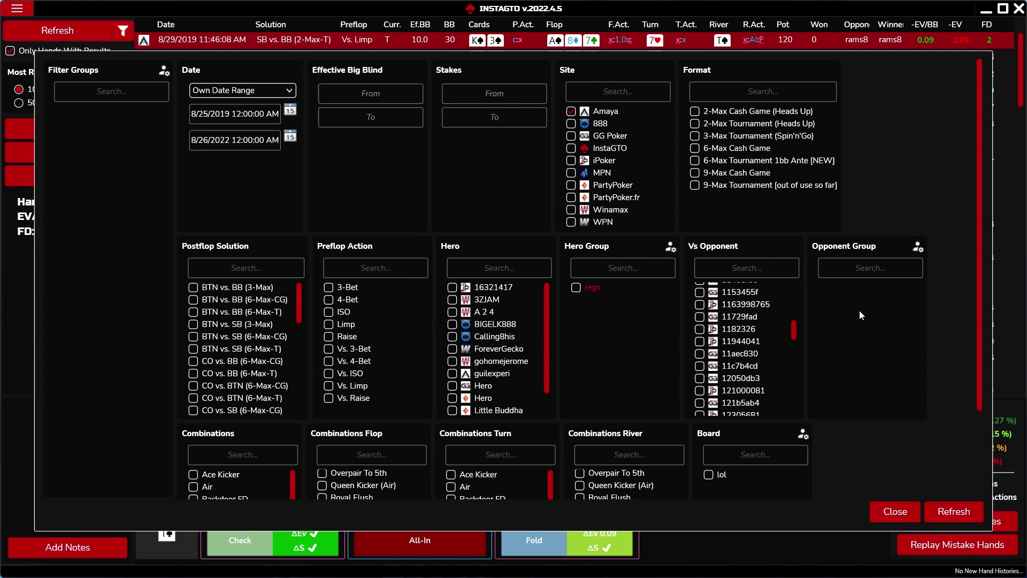
# Start a new hero group from a cleared form and name it 'fishes'
pyautogui.scroll(-3, 846, 378)
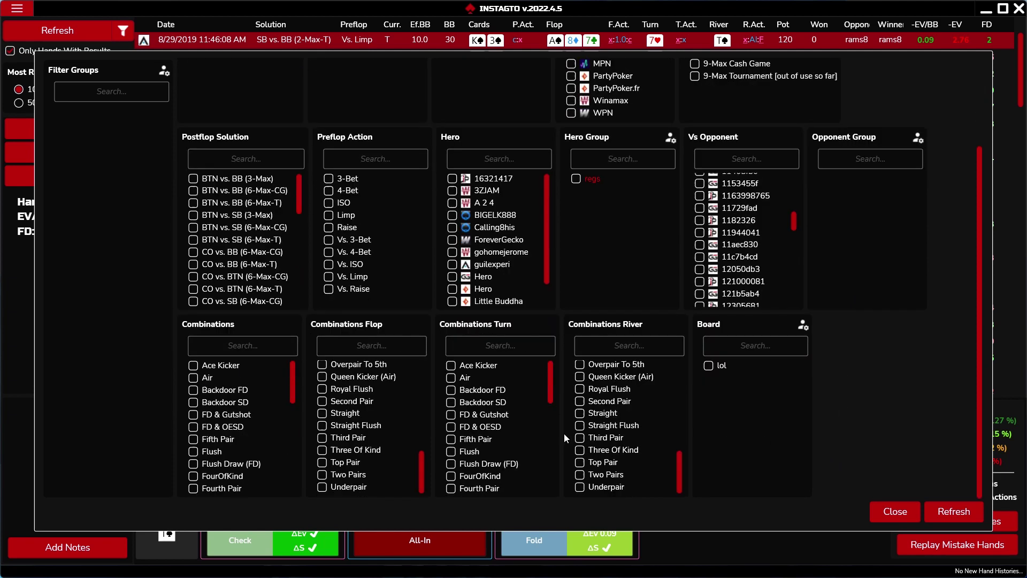
pyautogui.scroll(3, 821, 423)
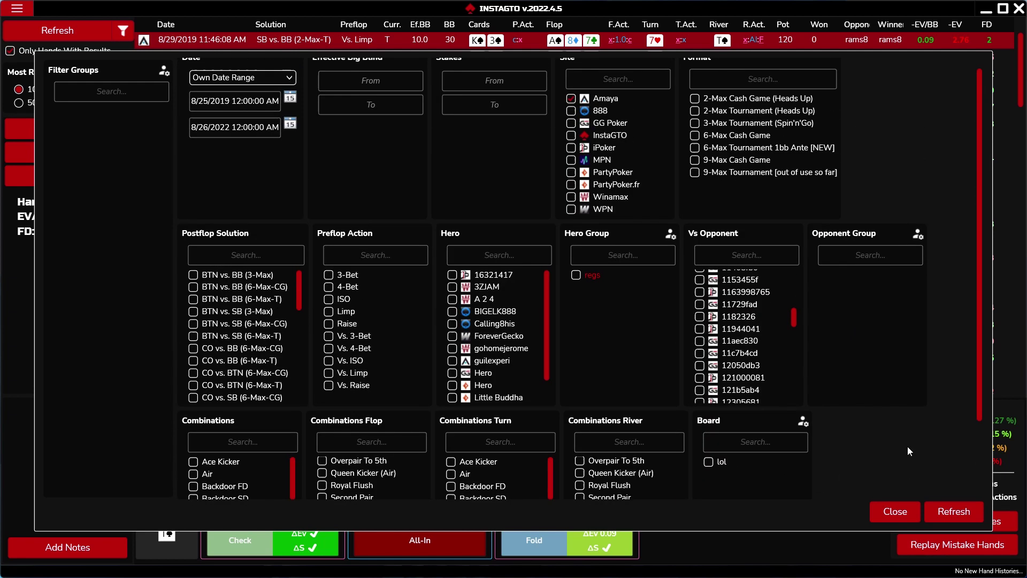
pyautogui.click(671, 248)
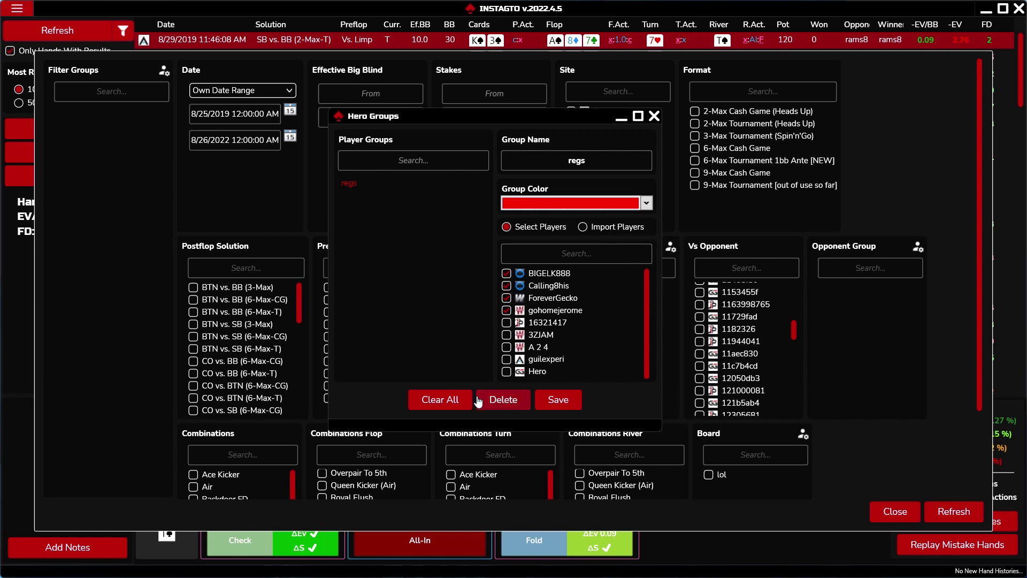
pyautogui.click(462, 402)
pyautogui.click(574, 171)
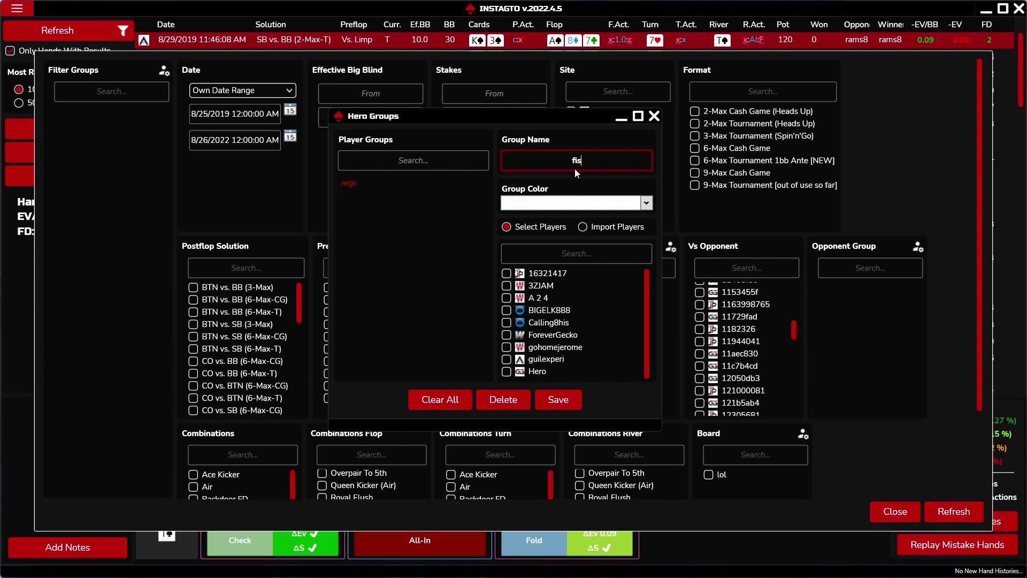
# Give the fishes group a green colour, tick its players, and save it
pyautogui.click(575, 202)
pyautogui.click(650, 350)
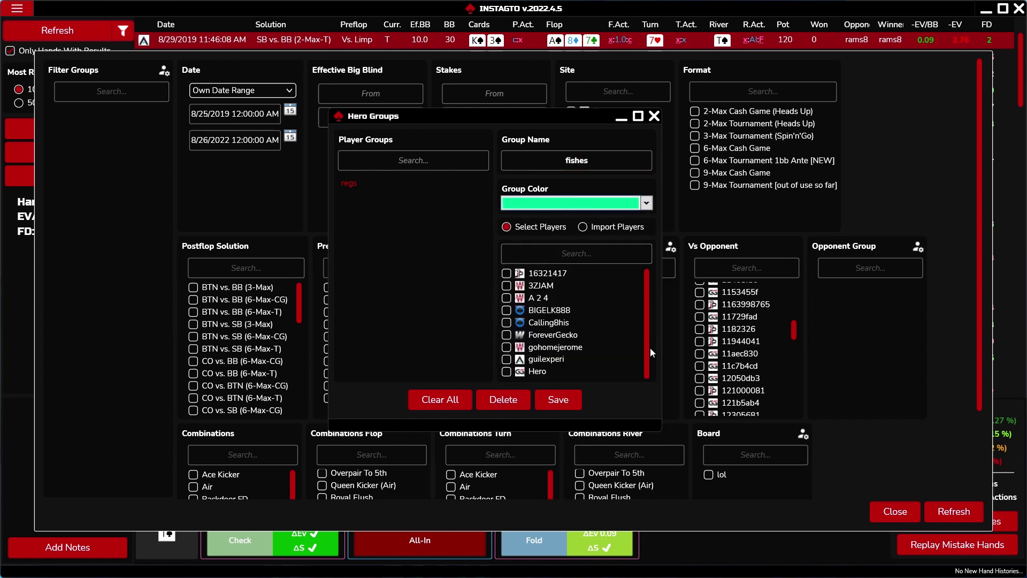
pyautogui.click(527, 335)
pyautogui.click(526, 336)
pyautogui.click(527, 335)
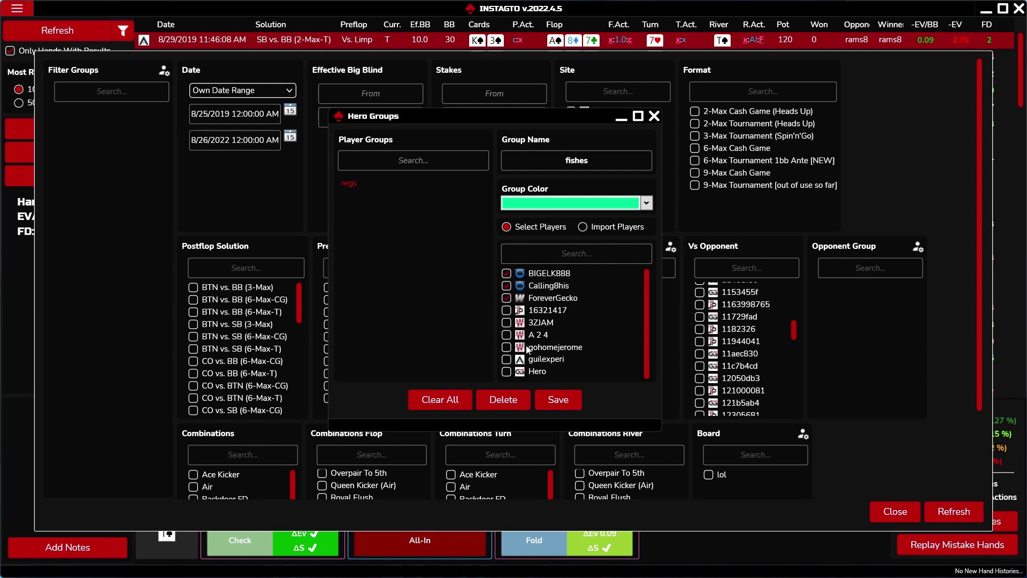
pyautogui.click(551, 402)
# Close the Hero Groups window and look over the Board Texture settings
pyautogui.click(653, 118)
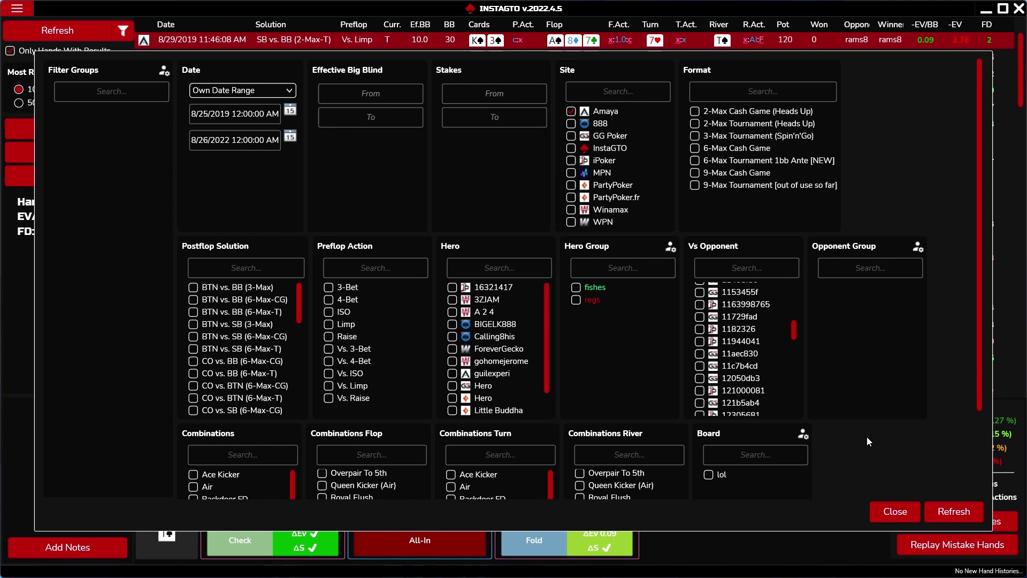
pyautogui.scroll(-2, 870, 436)
pyautogui.click(803, 325)
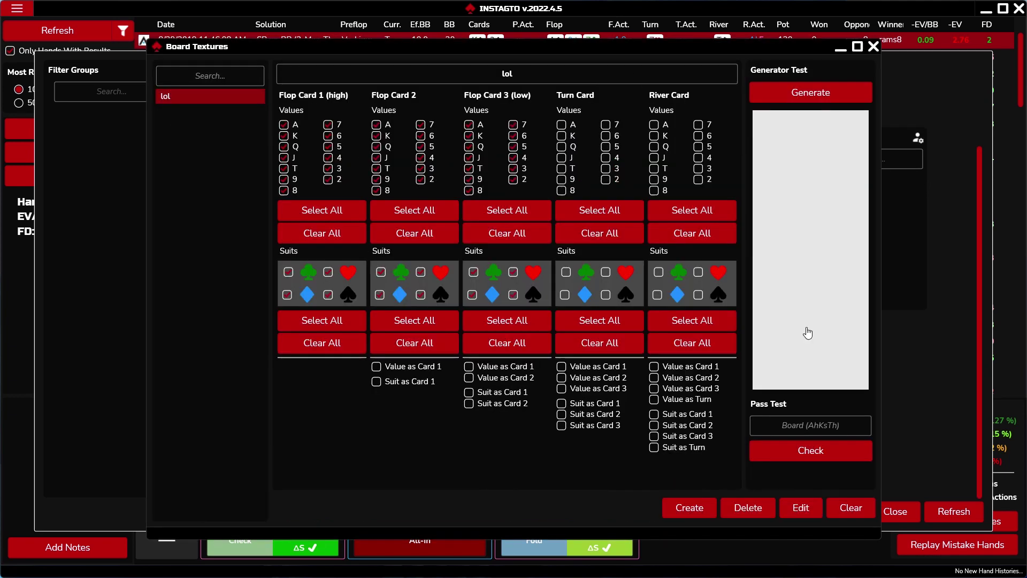
pyautogui.click(873, 48)
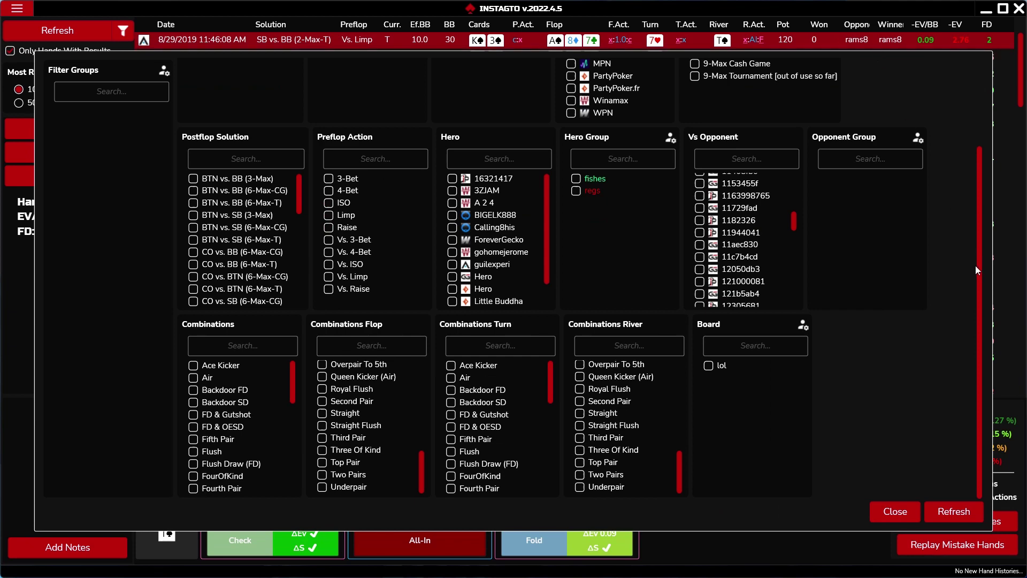
pyautogui.scroll(2, 967, 159)
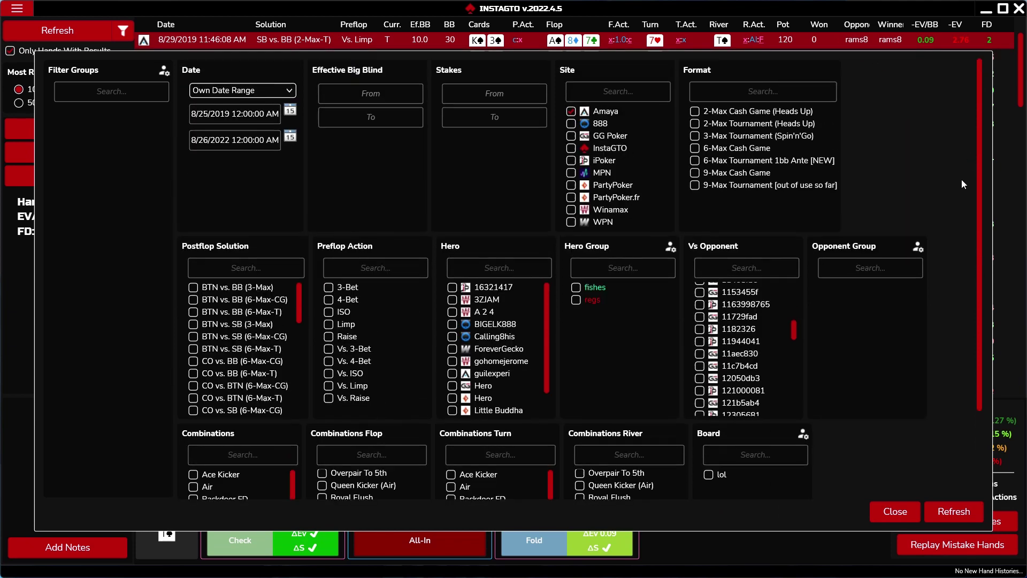
# Look over Filter Group management, then close the filter settings panel
pyautogui.click(164, 72)
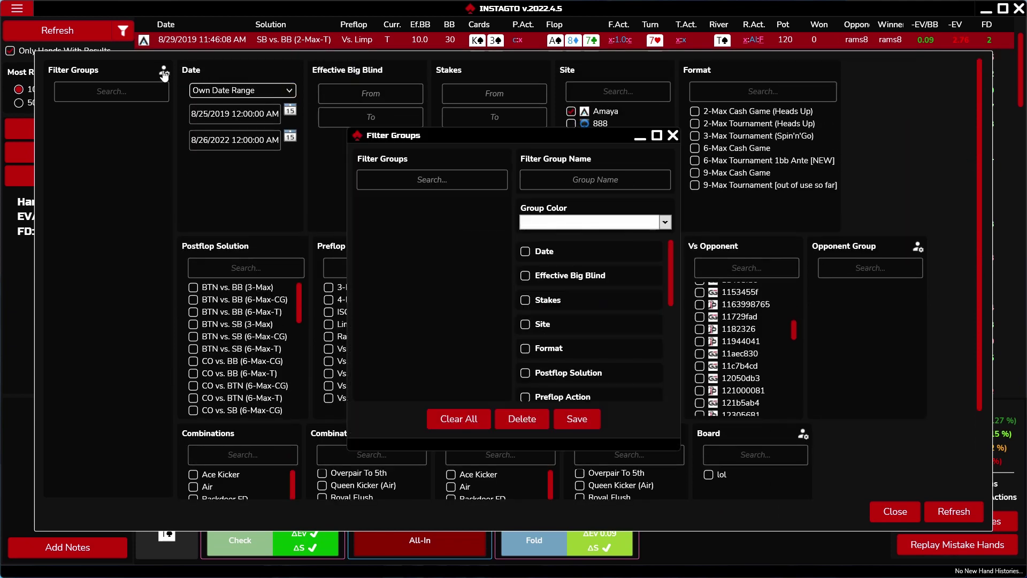
pyautogui.scroll(-5, 550, 283)
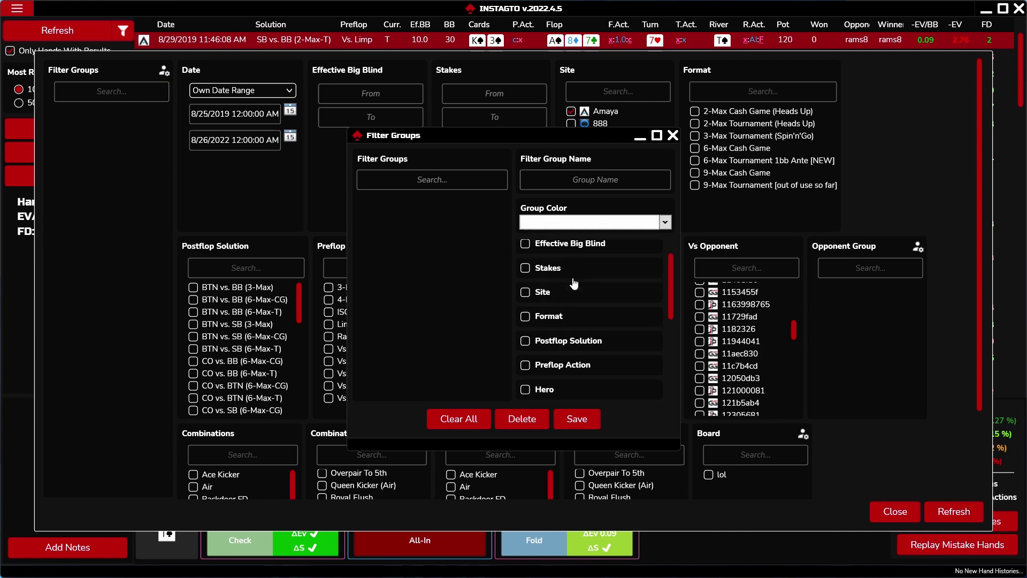
pyautogui.scroll(-4, 573, 342)
pyautogui.scroll(8, 570, 356)
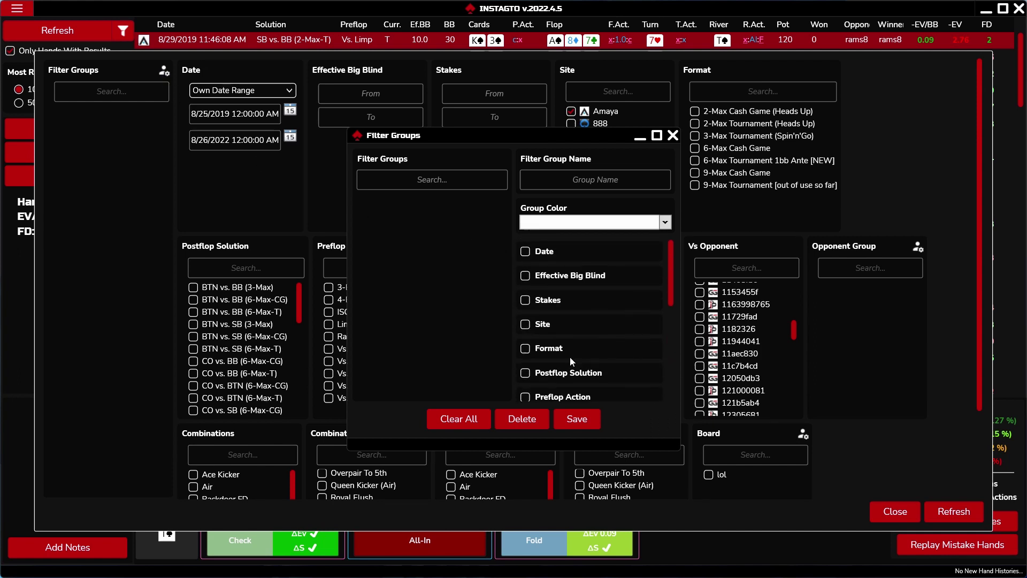
pyautogui.click(673, 136)
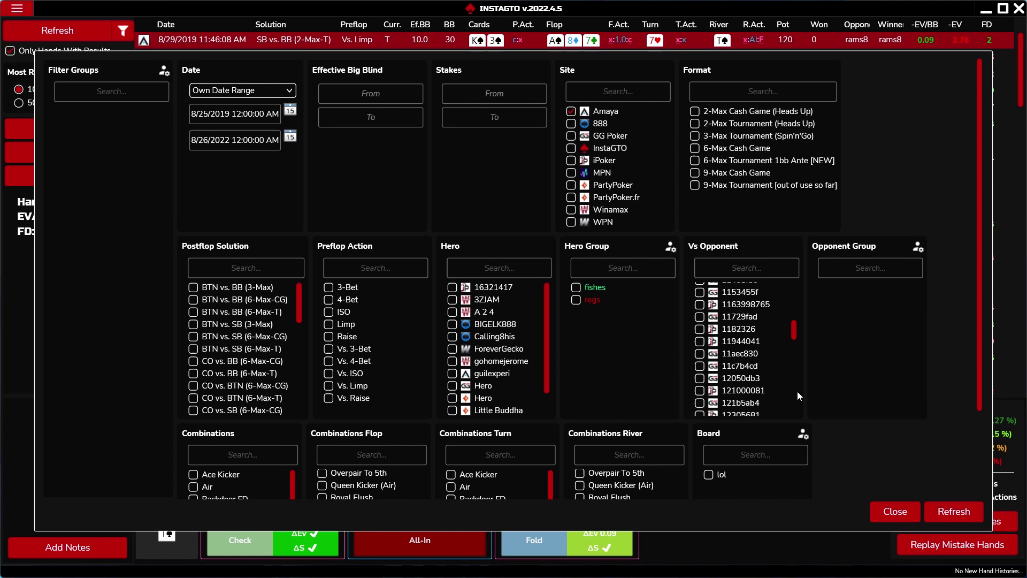
pyautogui.click(894, 512)
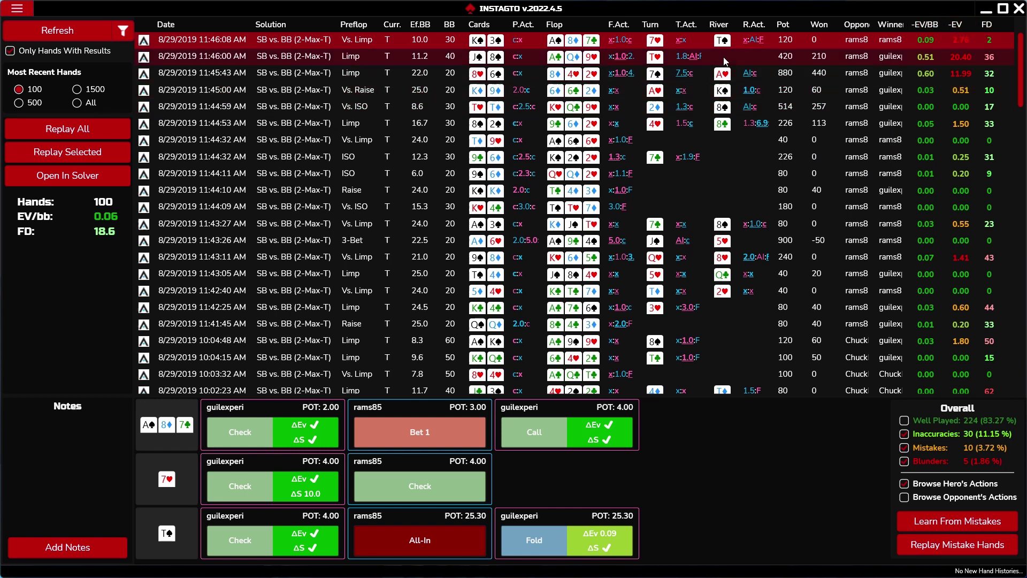
# Select the 11:45:43 8♥6♠ hand and open its flop bet in the Hand History Replayer
pyautogui.click(704, 63)
pyautogui.click(698, 71)
pyautogui.click(689, 92)
pyautogui.click(688, 75)
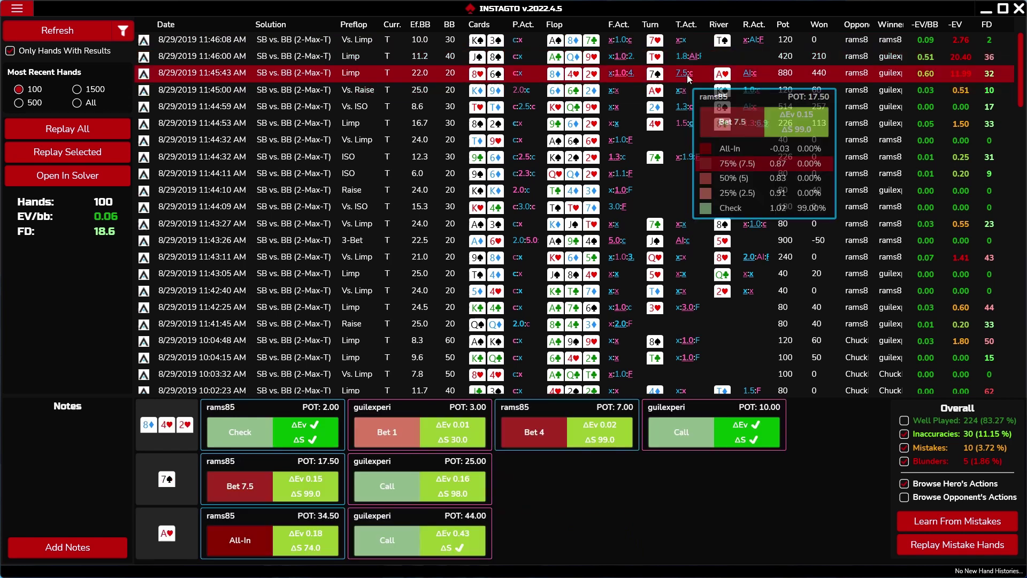
pyautogui.moveTo(621, 76)
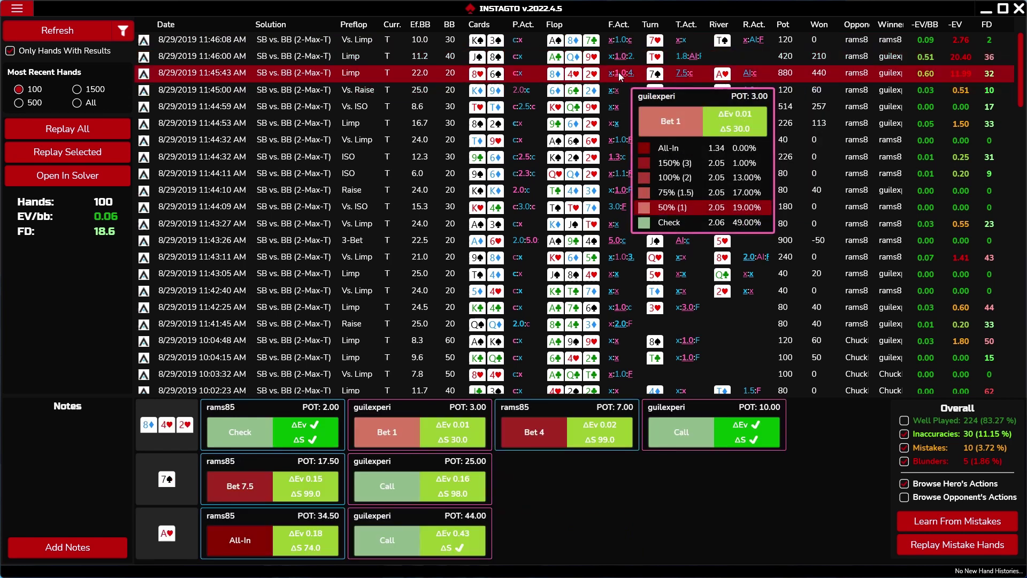
pyautogui.moveTo(623, 58)
pyautogui.moveTo(693, 62)
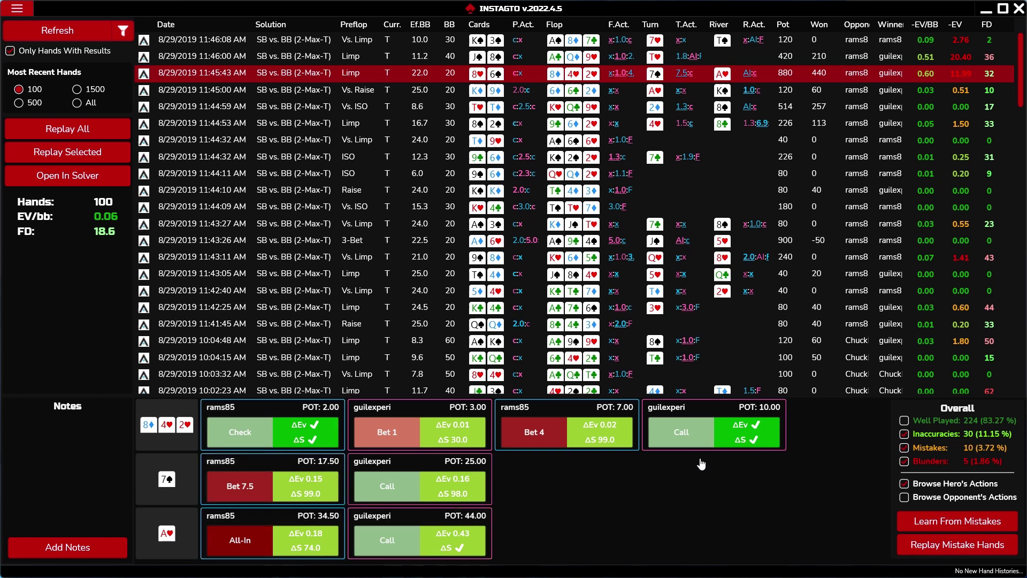
pyautogui.click(395, 441)
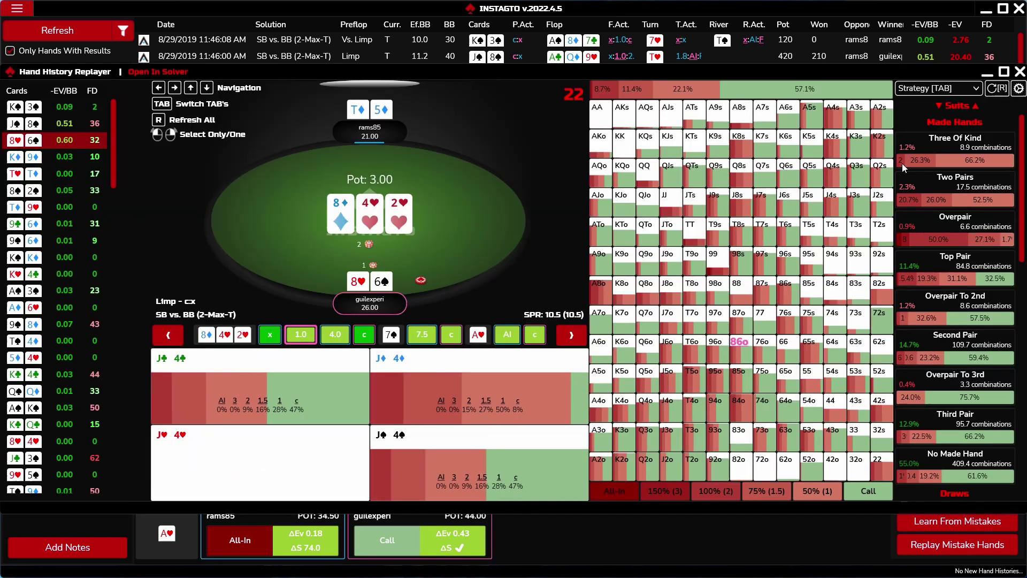
# Close the replayer to return to the 8♥6♠ hand's per-street action summary
pyautogui.click(1020, 73)
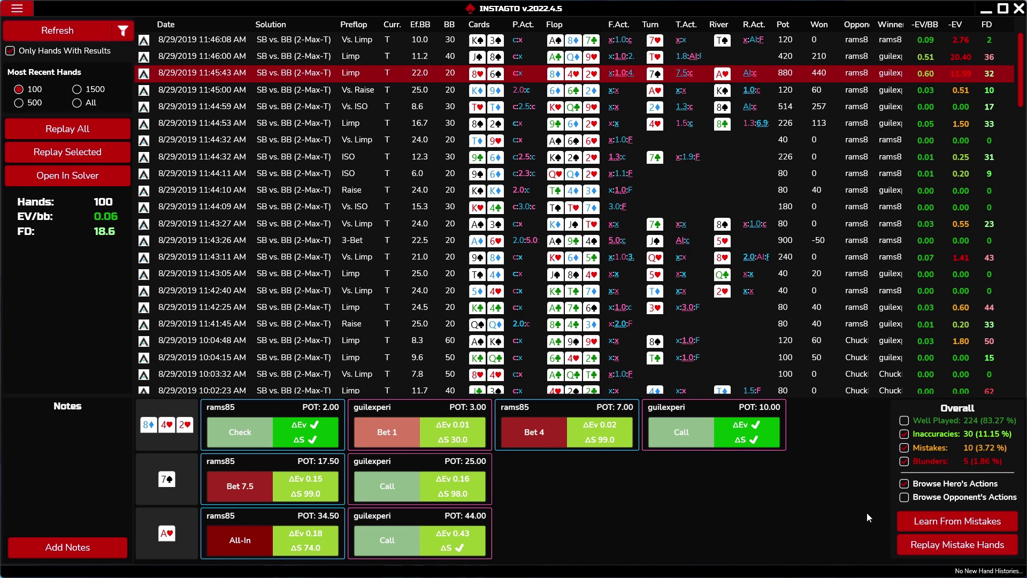
# Review mistakes and blunders but not well-played decisions, then load the J♠8♠ hand in the replayer
pyautogui.click(904, 461)
pyautogui.click(904, 421)
pyautogui.click(904, 447)
pyautogui.click(903, 463)
pyautogui.click(904, 423)
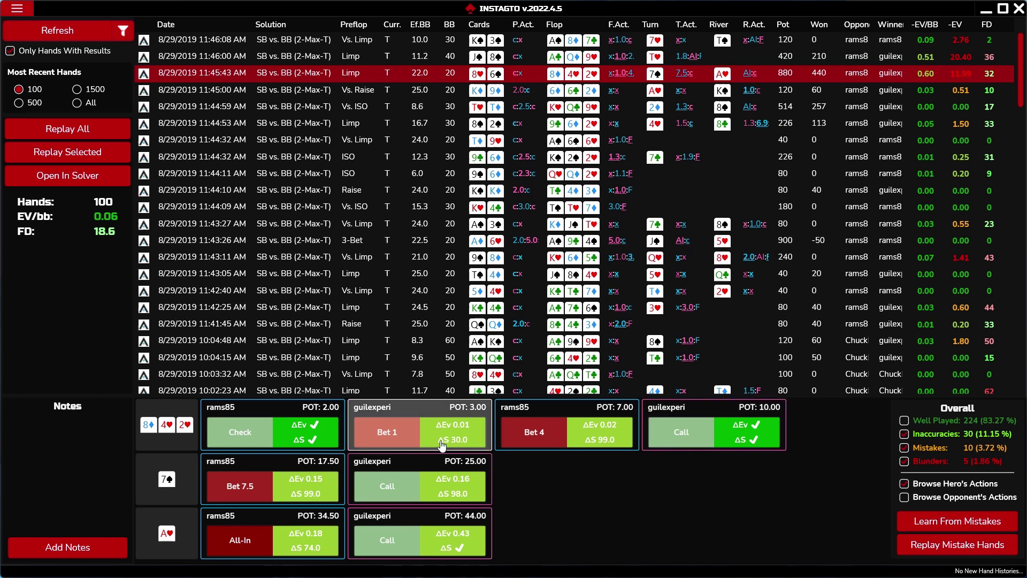
pyautogui.click(429, 426)
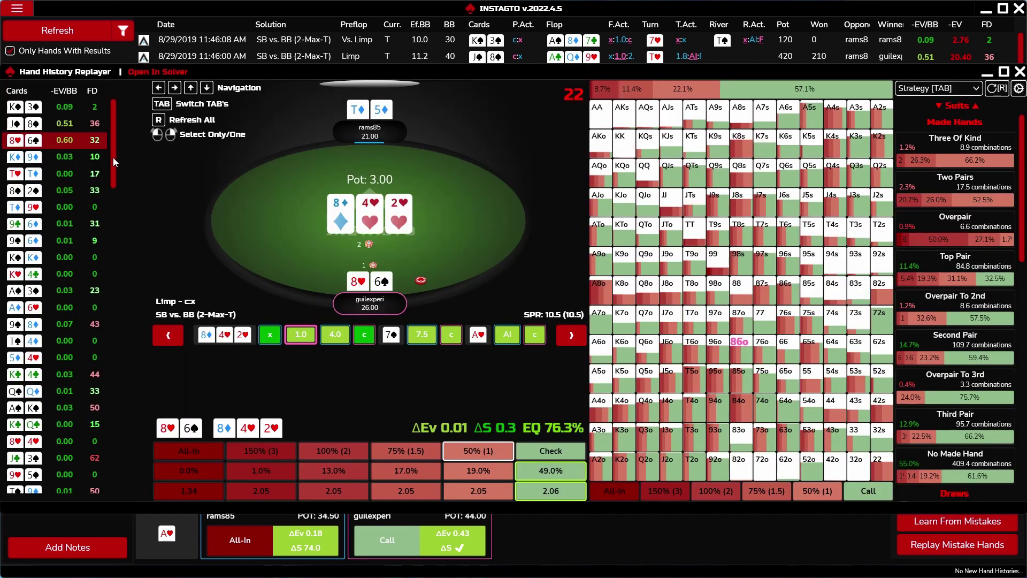
pyautogui.click(84, 127)
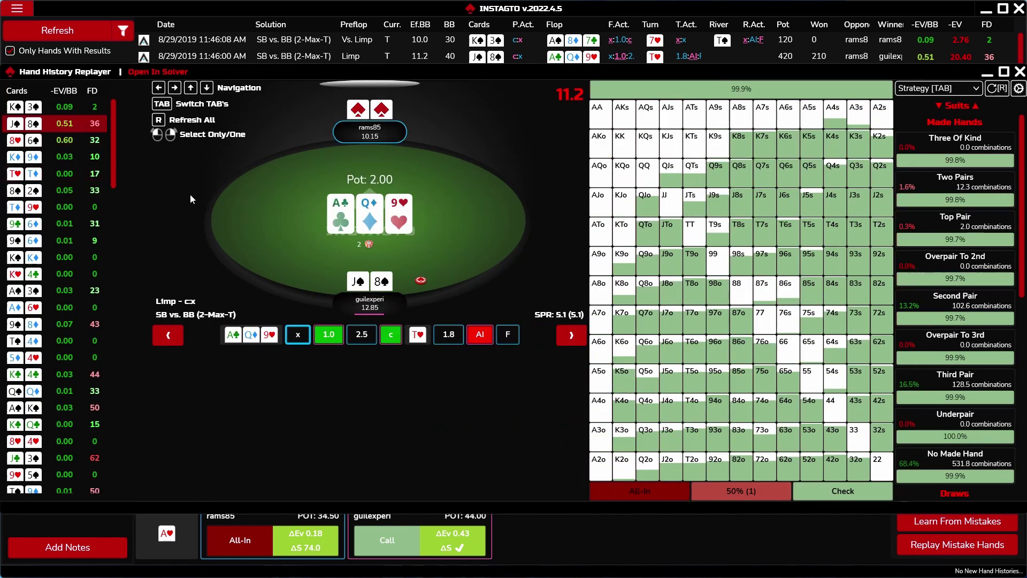
# Step through the 8♥6♠ hand to the river all-in, then jump back to the flop 1.0 bet
pyautogui.press('Down')
pyautogui.press('Down')
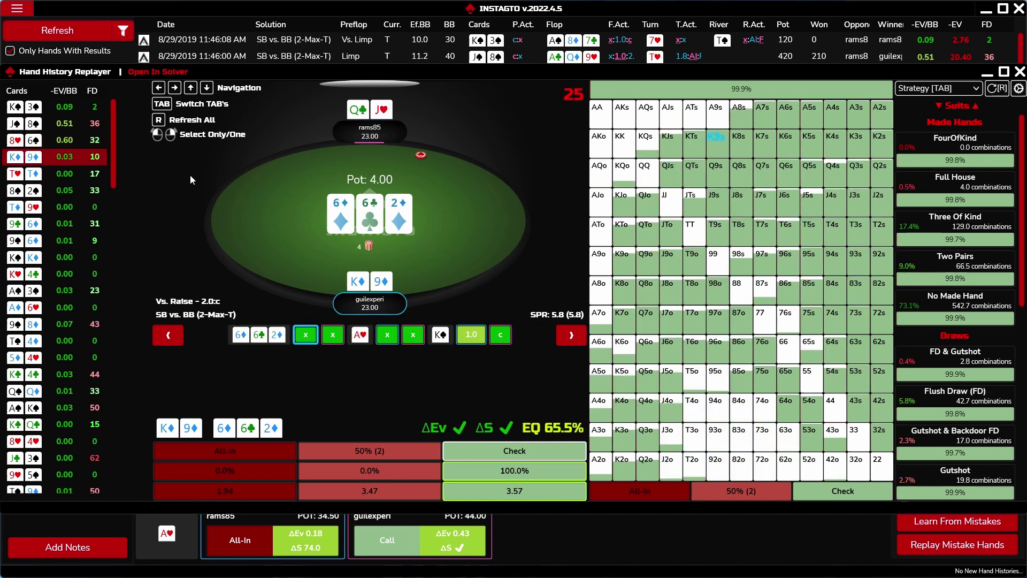
pyautogui.press('Up')
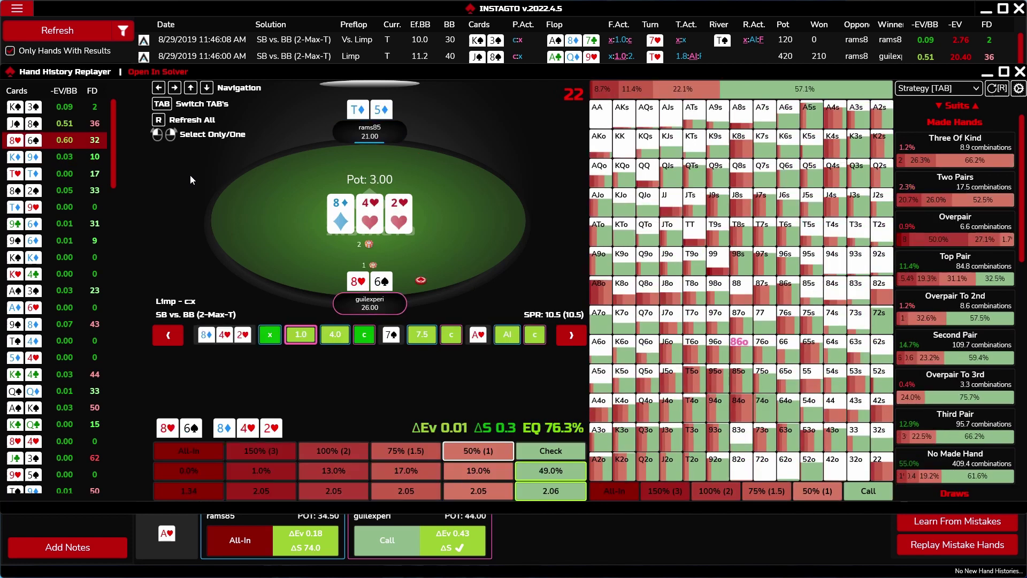
pyautogui.press('Right')
pyautogui.press('Right')
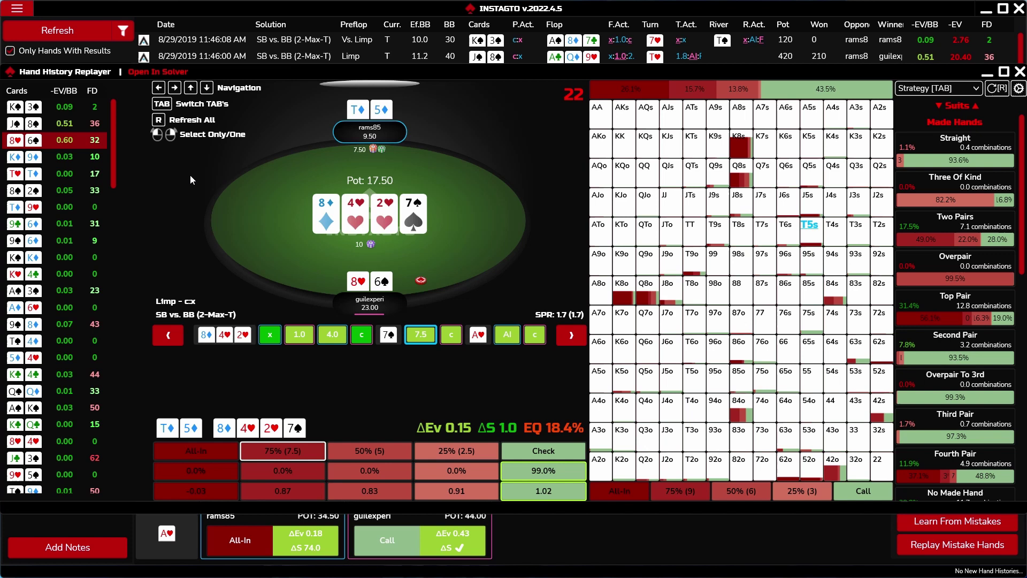
pyautogui.press('Right')
pyautogui.press('Right')
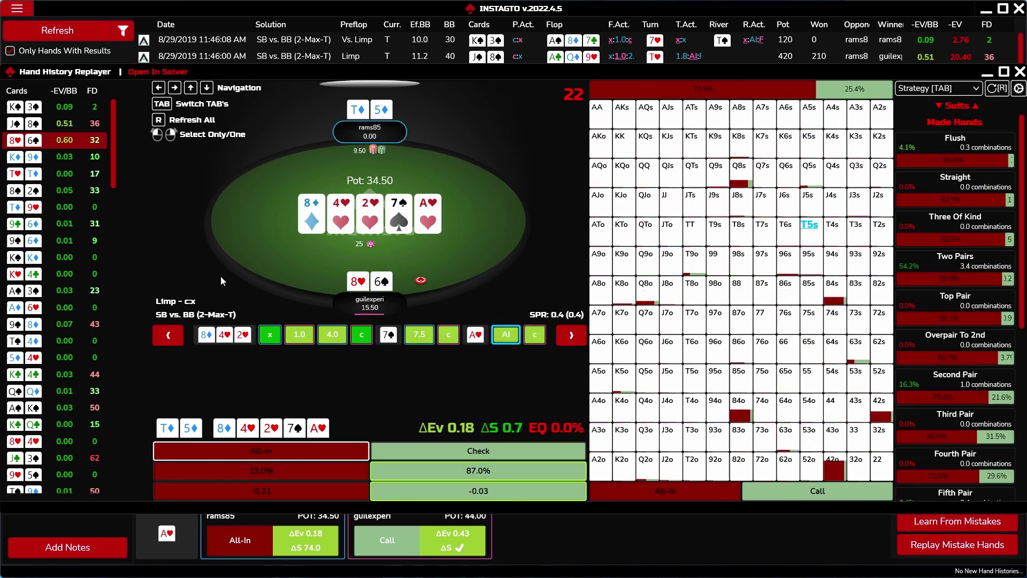
pyautogui.click(295, 335)
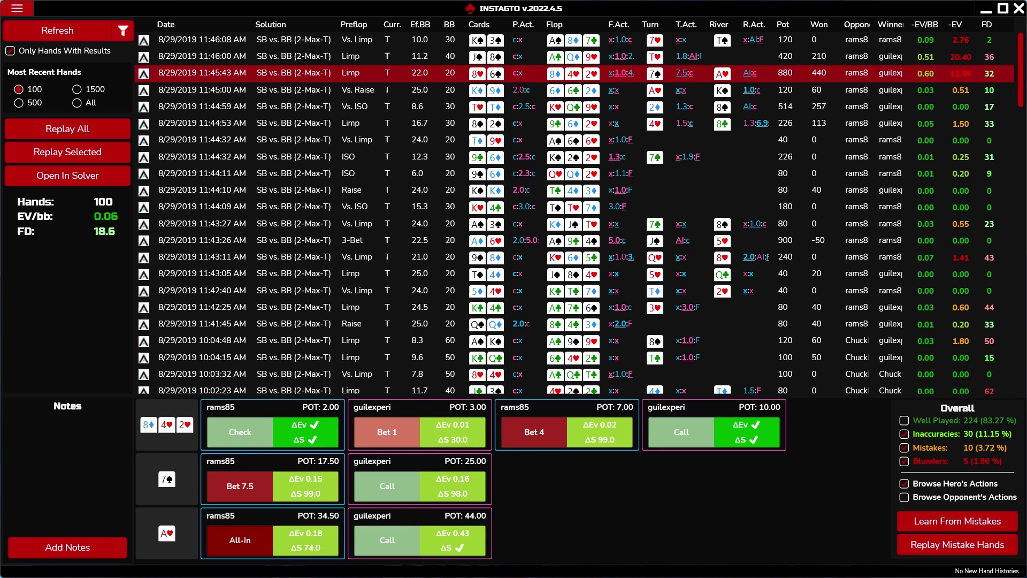
# Switch to HUD Analysis from the main navigation and open its filter options
pyautogui.click(12, 12)
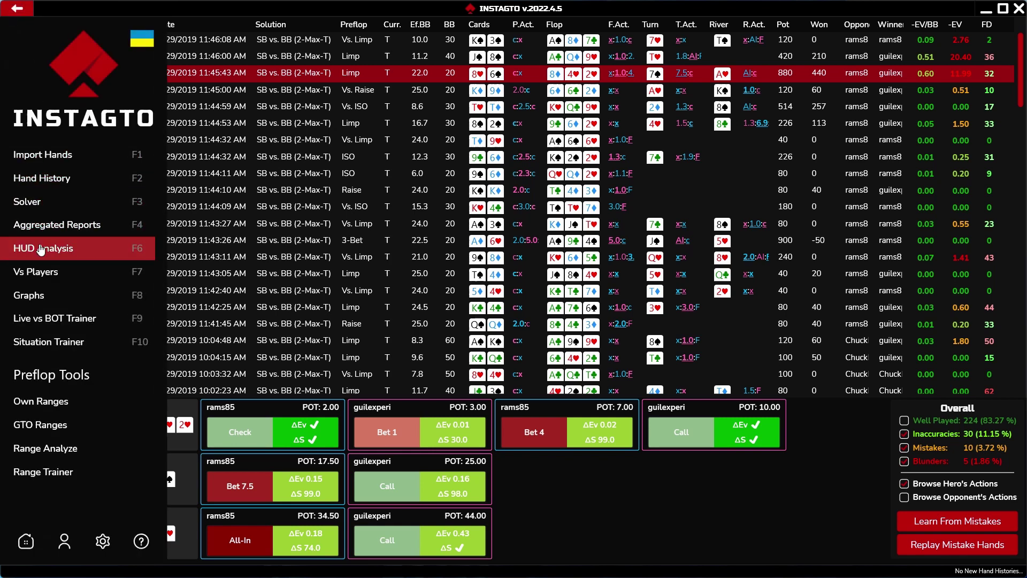
pyautogui.click(41, 249)
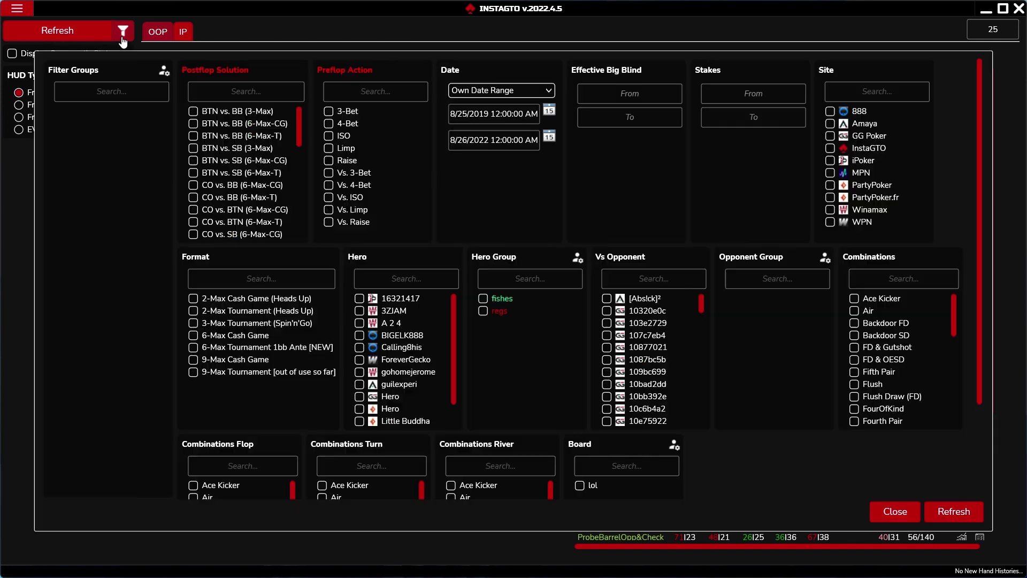
pyautogui.click(123, 32)
# Scroll through the HUD filter options and close the panel to view OOP frequency stats
pyautogui.scroll(-3, 782, 452)
pyautogui.scroll(3, 781, 453)
pyautogui.click(895, 512)
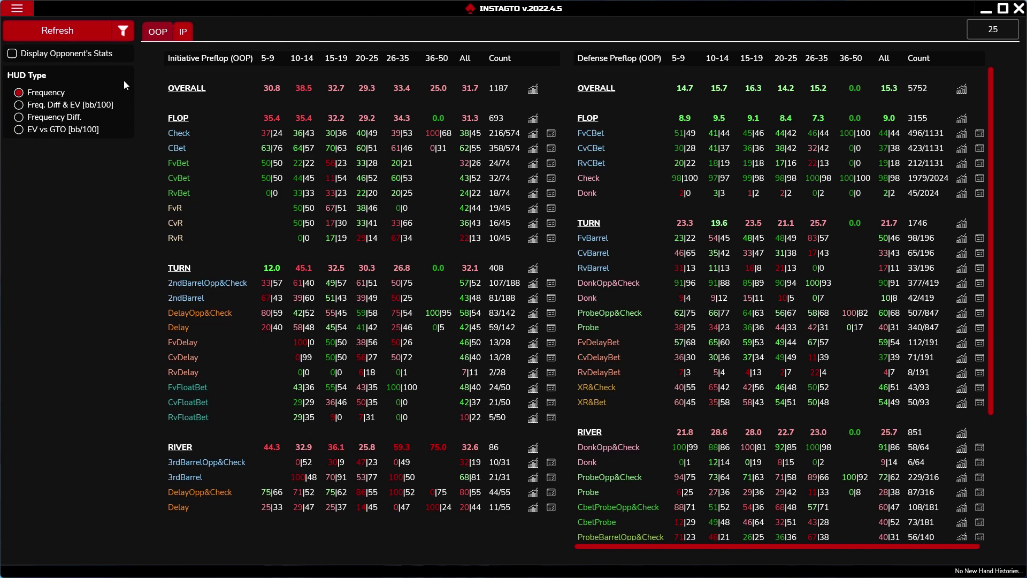
# Flip between IP and OOP, ending on in-position stats: 25.3 initiative, 23.6 defense
pyautogui.click(184, 35)
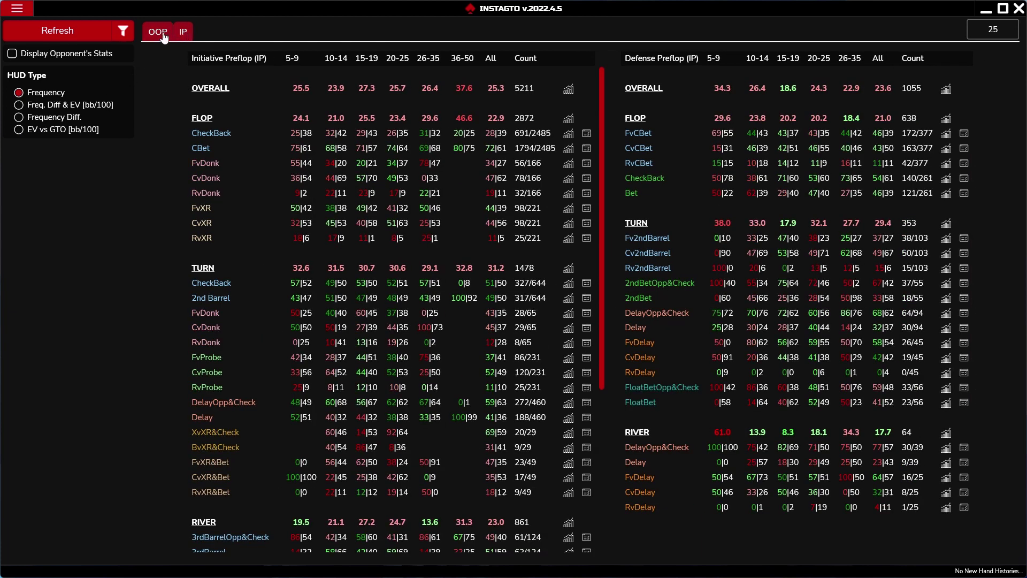
pyautogui.click(164, 35)
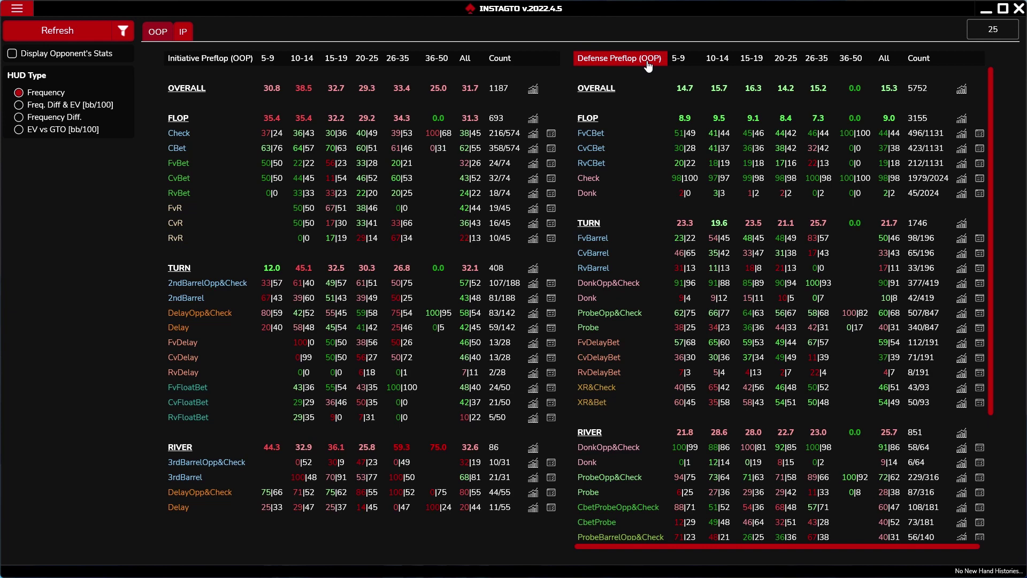
pyautogui.click(185, 32)
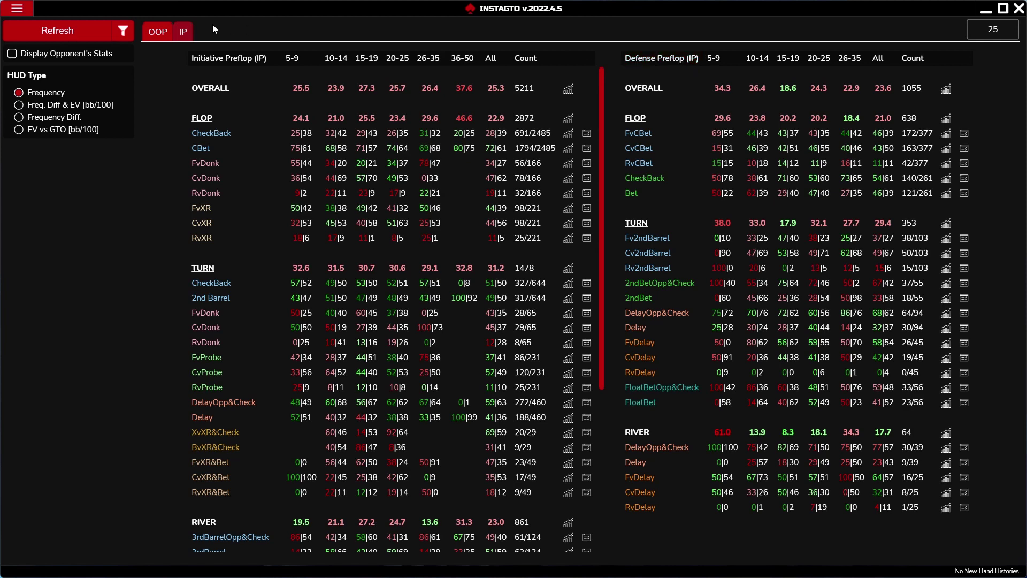
# Switch back to out-of-position stats and select the turn Delay stat row
pyautogui.click(156, 31)
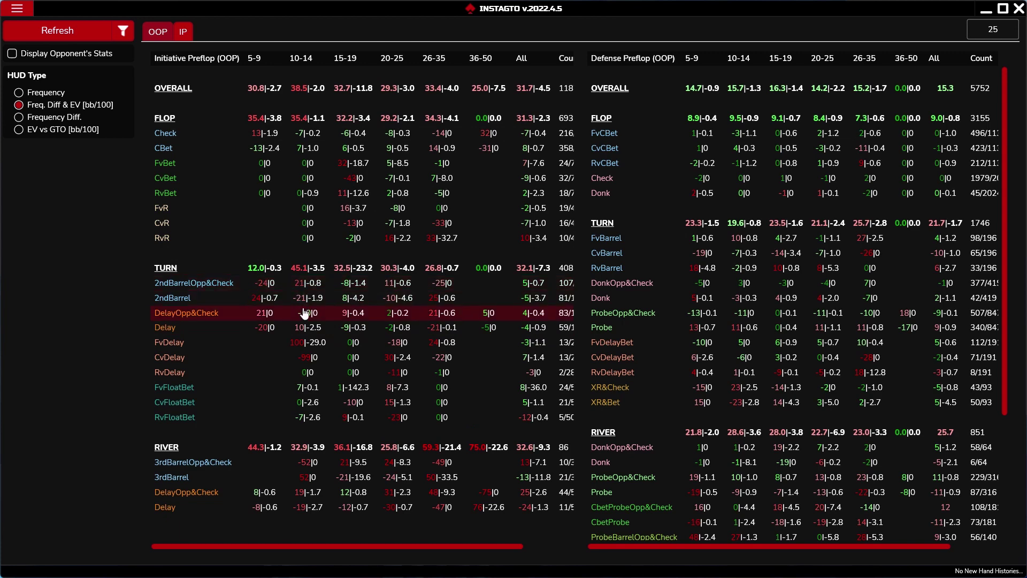
pyautogui.click(297, 332)
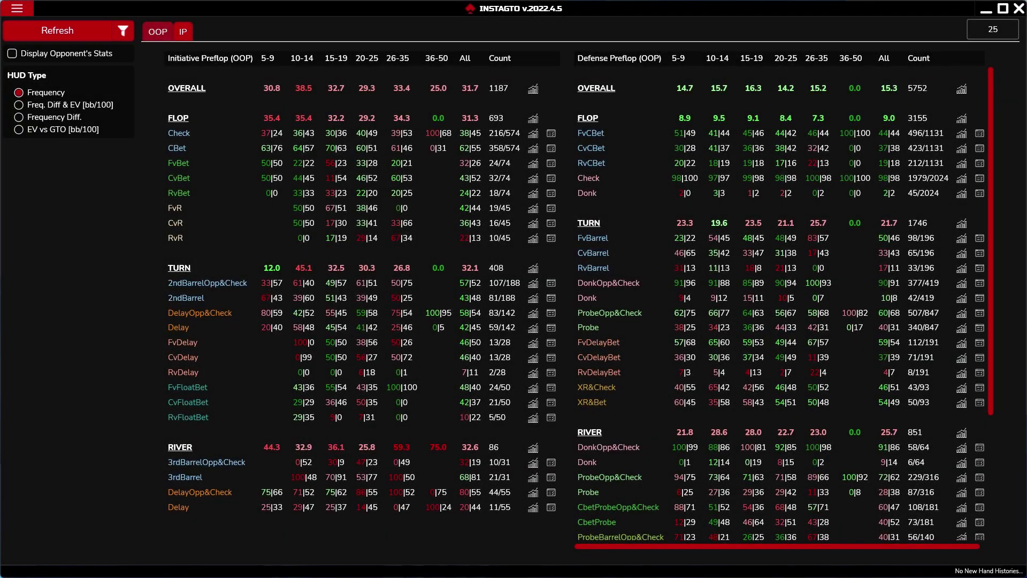
# Review the big-blind stack buckets (5-9 up to 76-125) in Settings, then return to the HUD tables
pyautogui.click(18, 11)
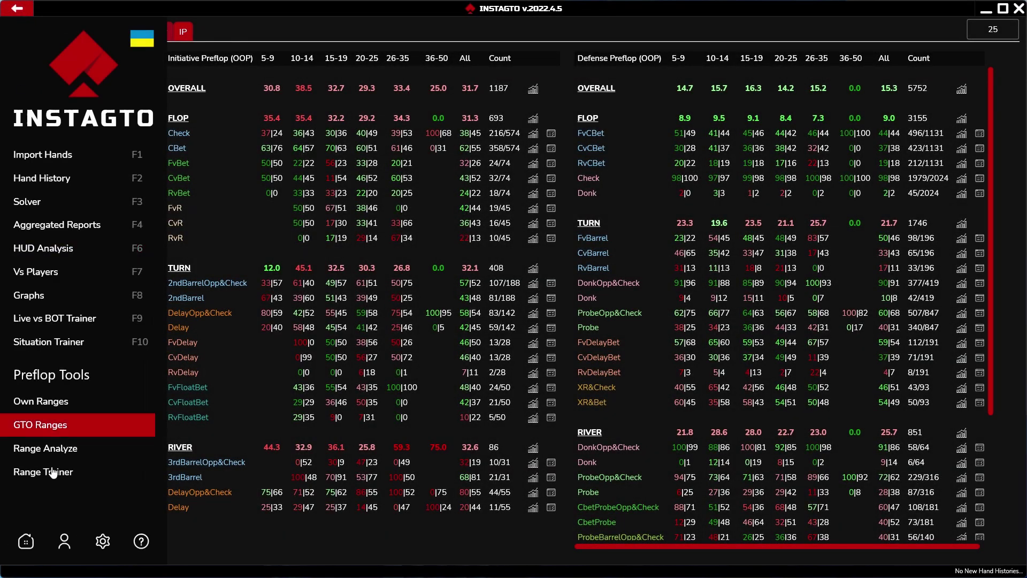
pyautogui.click(102, 540)
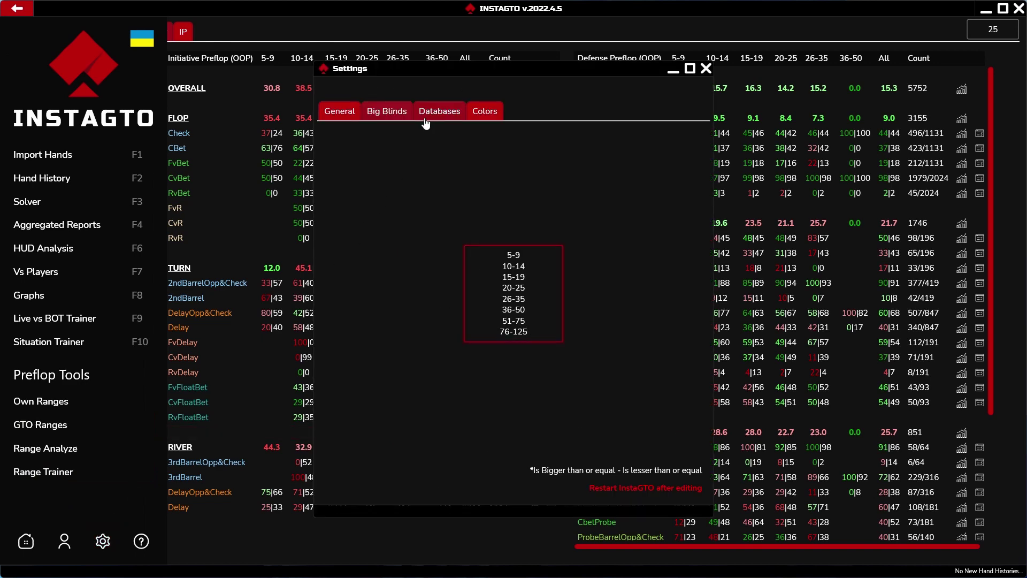
pyautogui.click(531, 331)
pyautogui.click(706, 69)
pyautogui.click(27, 11)
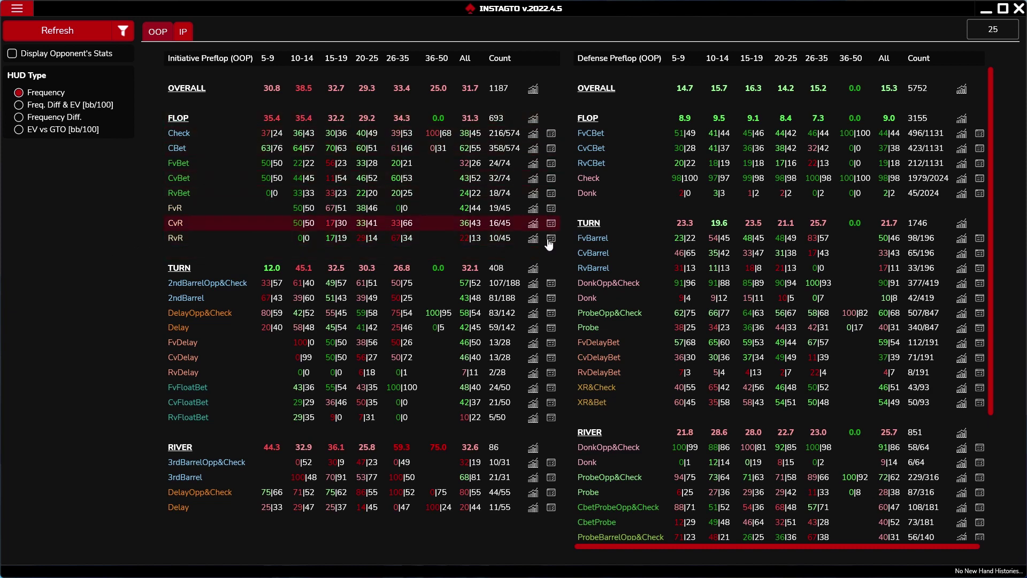
# Open the CBet Hud Details charts of Hero vs opponent EV losses and shift the window right
pyautogui.click(537, 154)
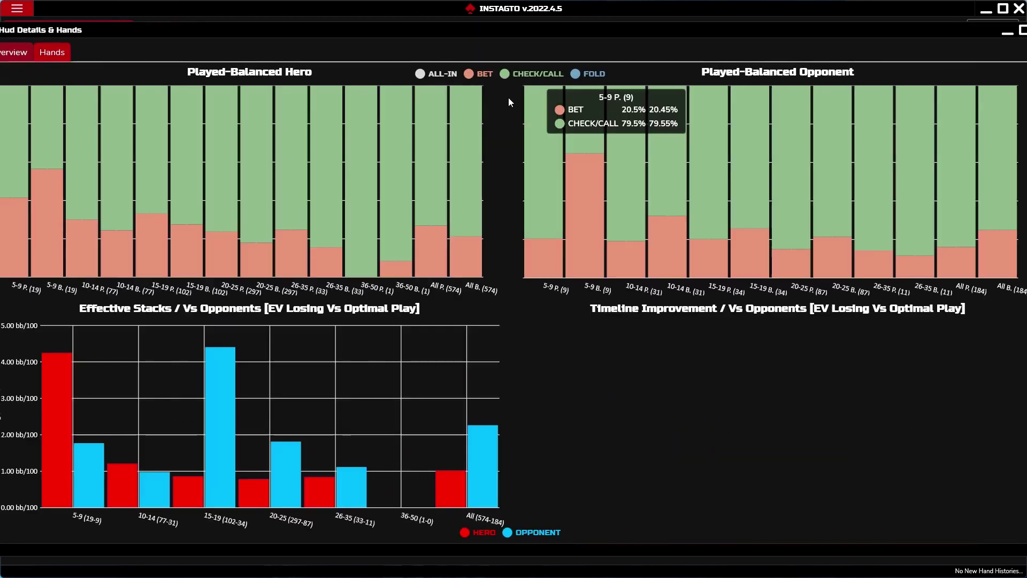
pyautogui.moveTo(496, 34); pyautogui.dragTo(522, 30)
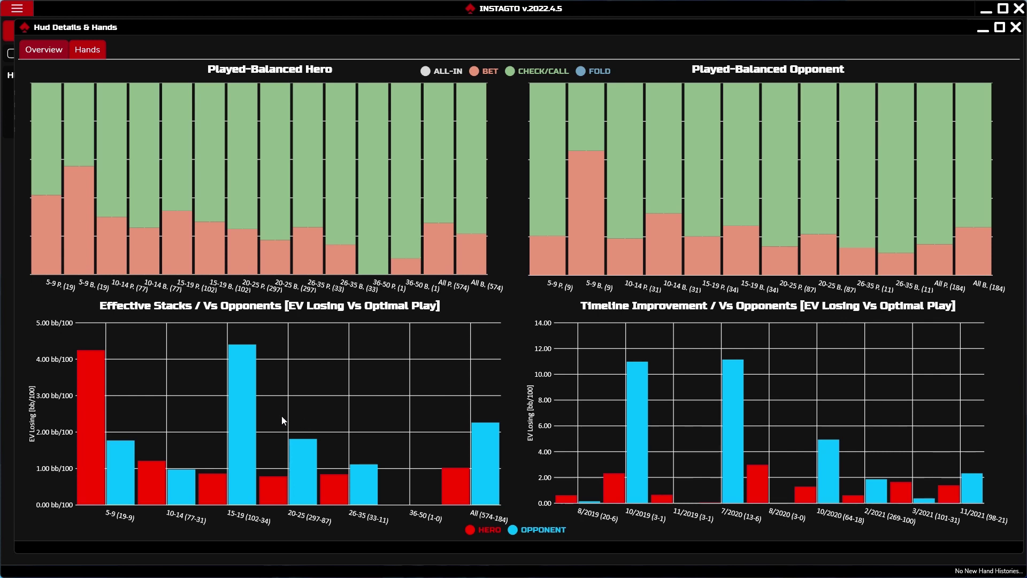
pyautogui.moveTo(248, 419)
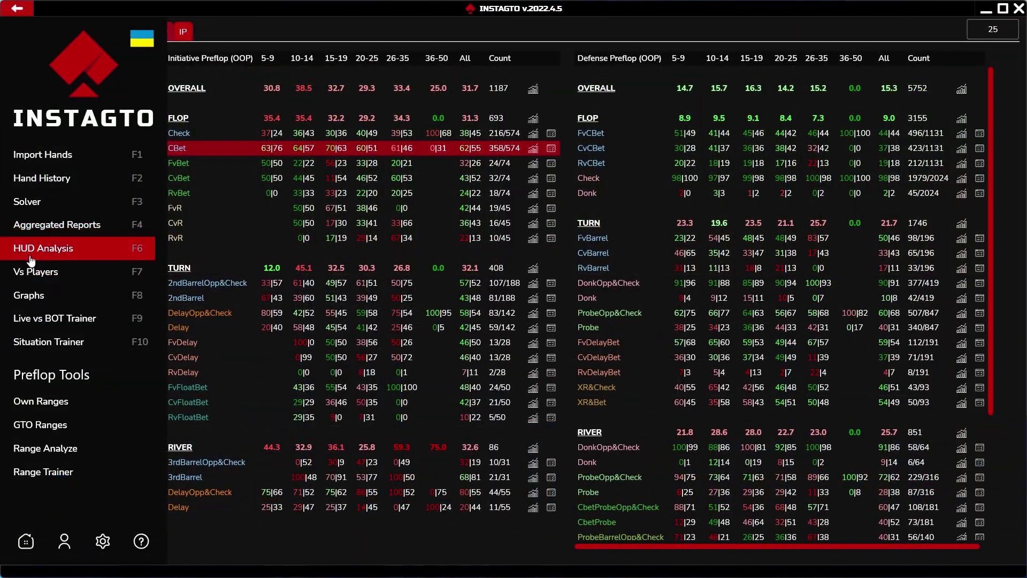
# In Vs Players, step through opponents' graphs to the one where Hero wins 3.72 big blinds
pyautogui.click(32, 265)
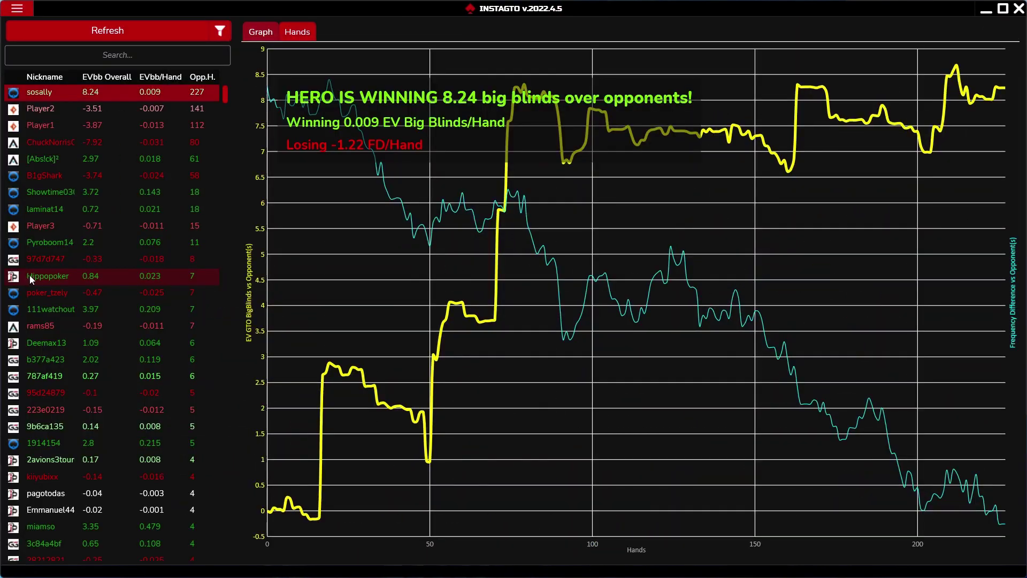
pyautogui.click(123, 112)
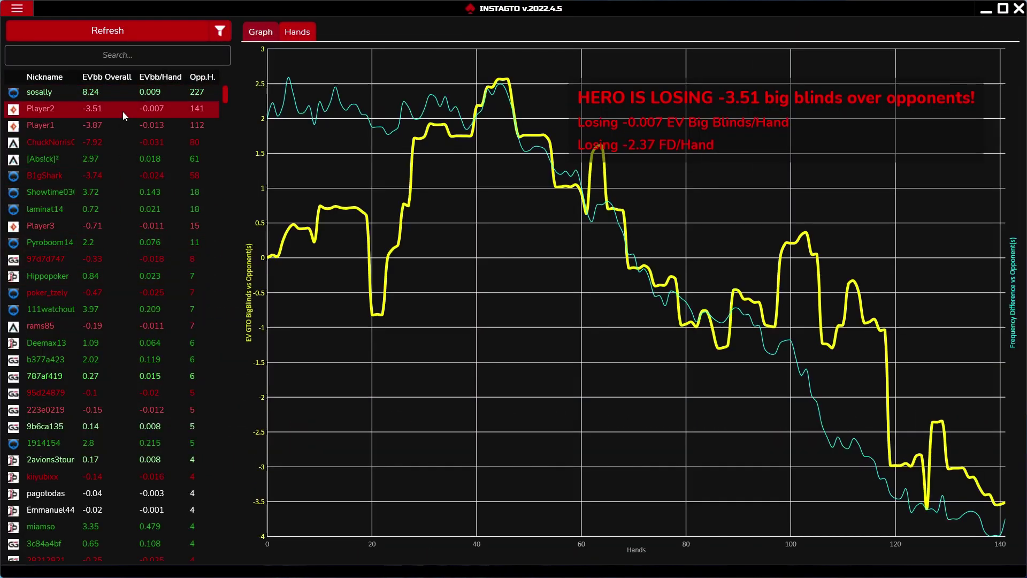
pyautogui.press('Down')
pyautogui.press('Down')
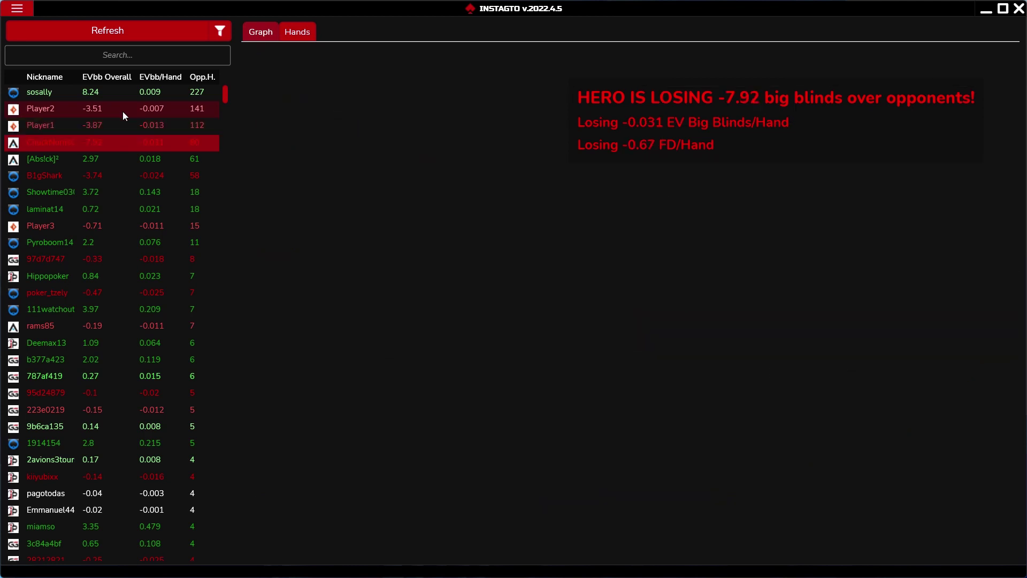
pyautogui.press('Down')
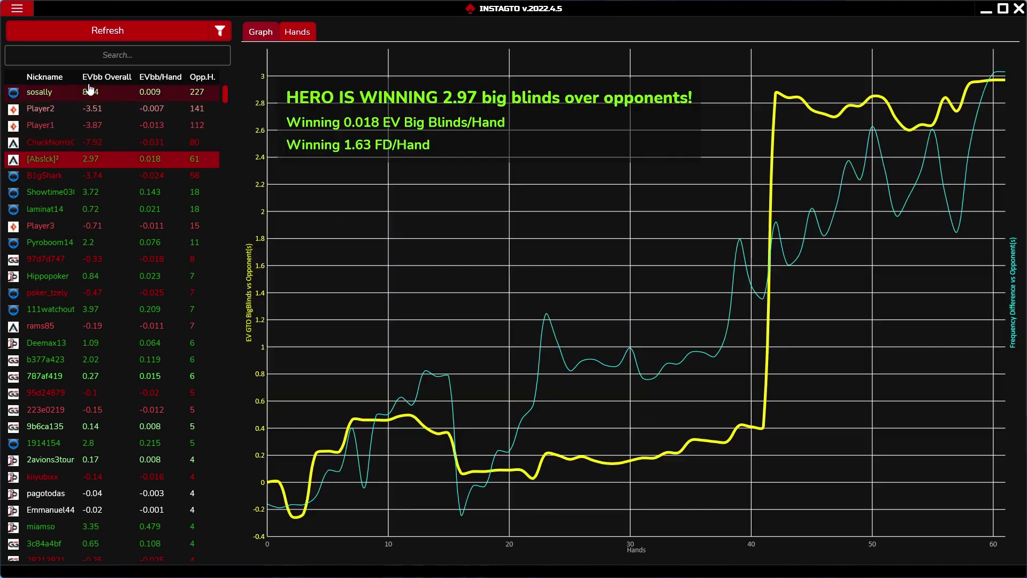
pyautogui.press('Down')
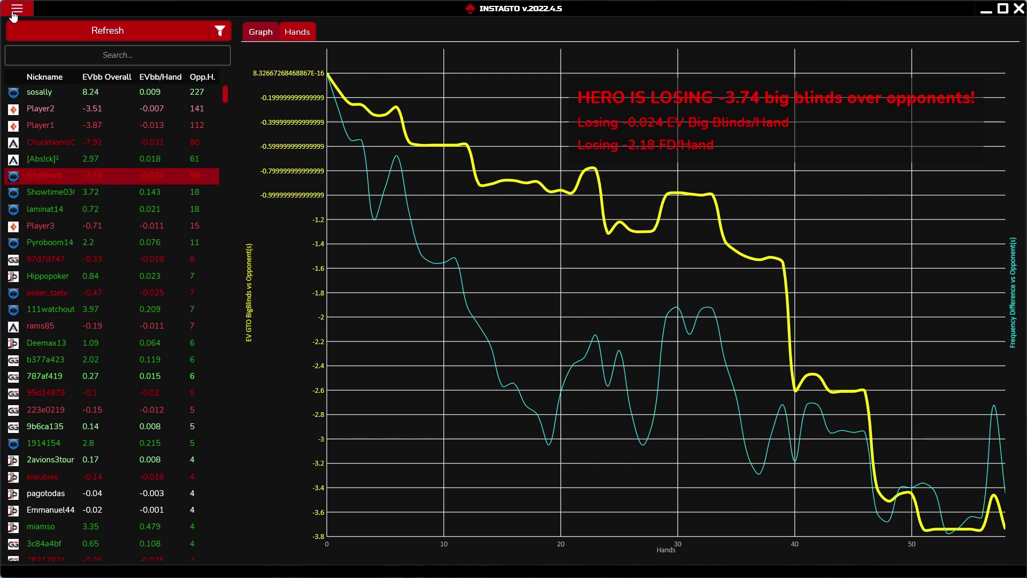
pyautogui.press('Down')
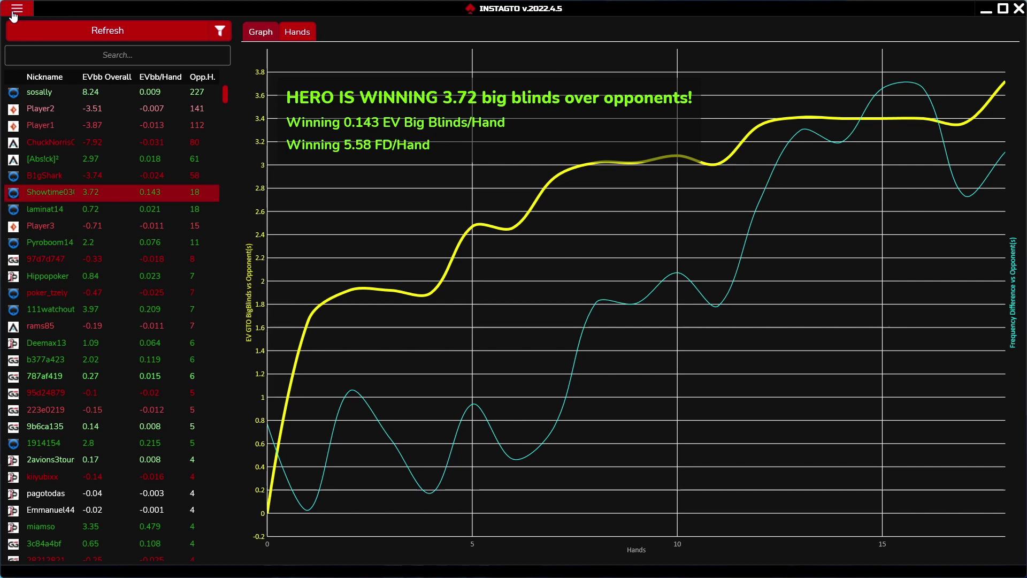
pyautogui.click(14, 15)
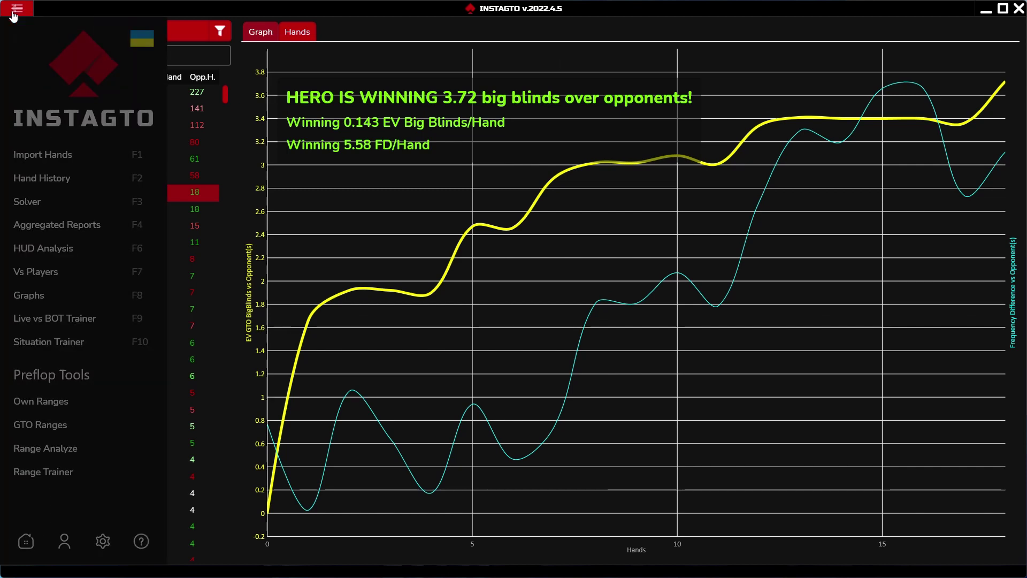
# Open the situation trainer and select the OOP flop FvCBet, CvCBet, RvCBet spot
pyautogui.click(26, 295)
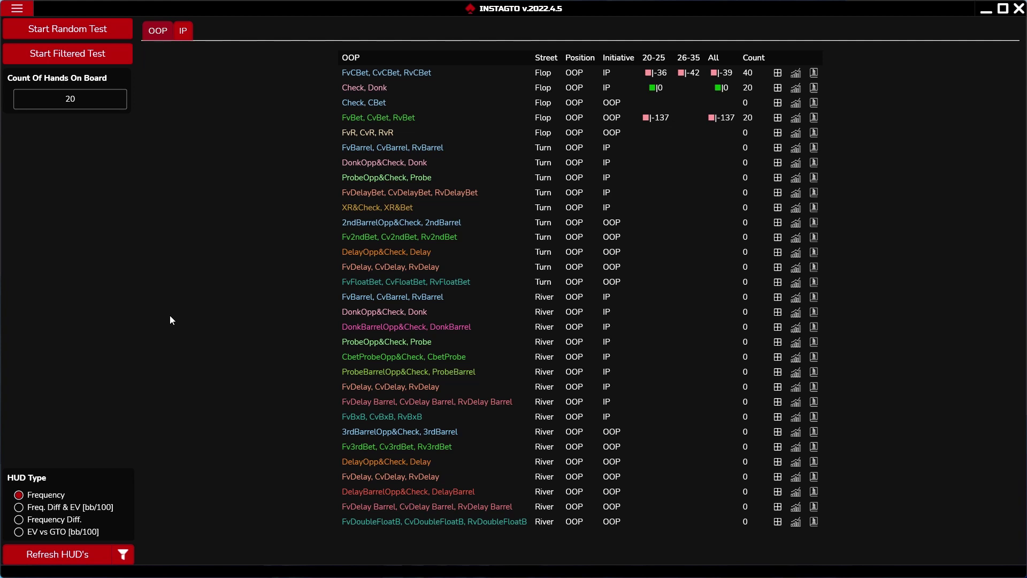
pyautogui.click(387, 78)
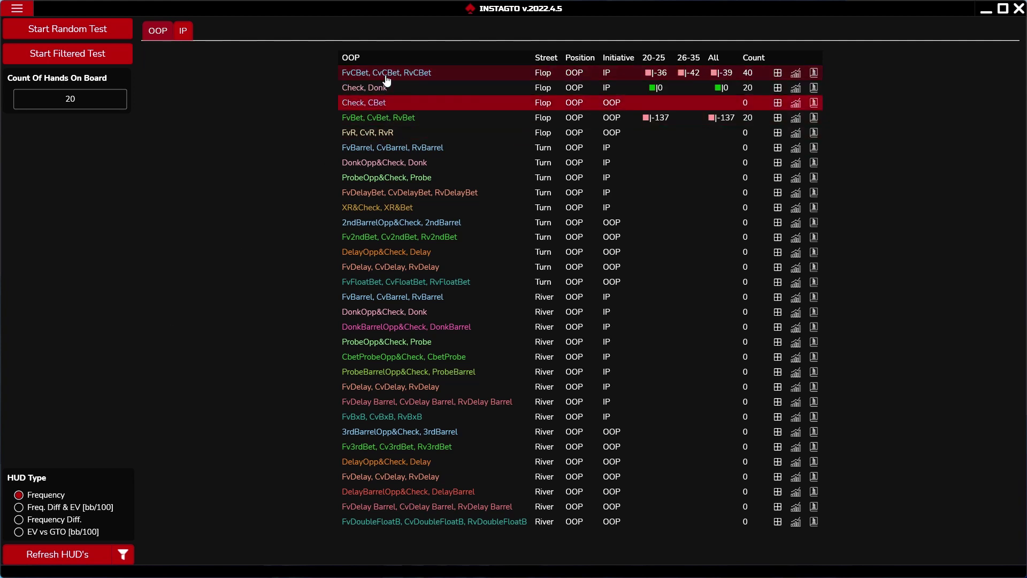
# Filter the test to the CO vs. BB (6-Max-CG) solution via a '6-max' search and start it
pyautogui.click(184, 33)
pyautogui.click(161, 34)
pyautogui.click(105, 58)
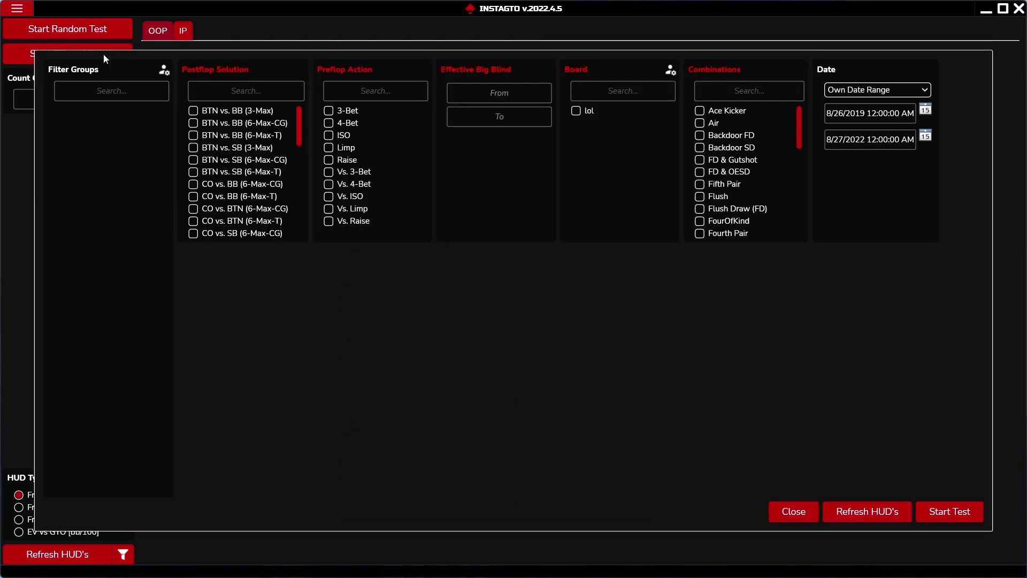
pyautogui.click(246, 90)
pyautogui.write('6')
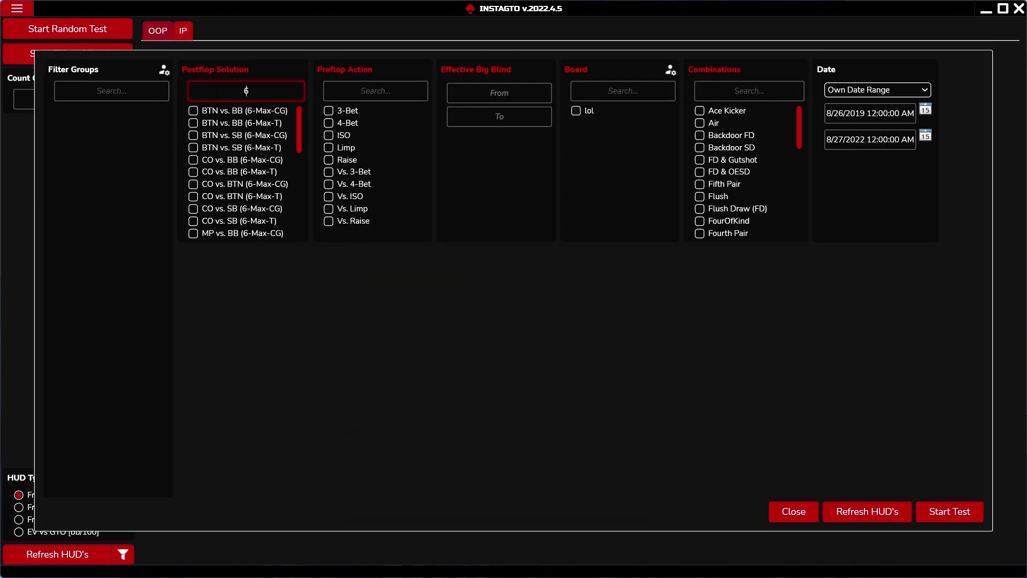
pyautogui.write('-max')
pyautogui.click(237, 161)
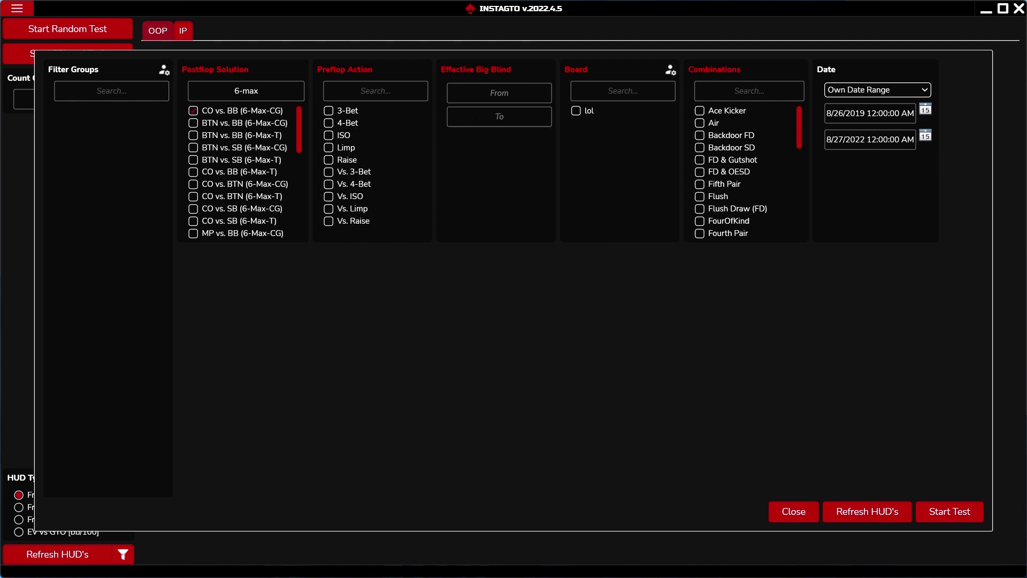
pyautogui.click(929, 516)
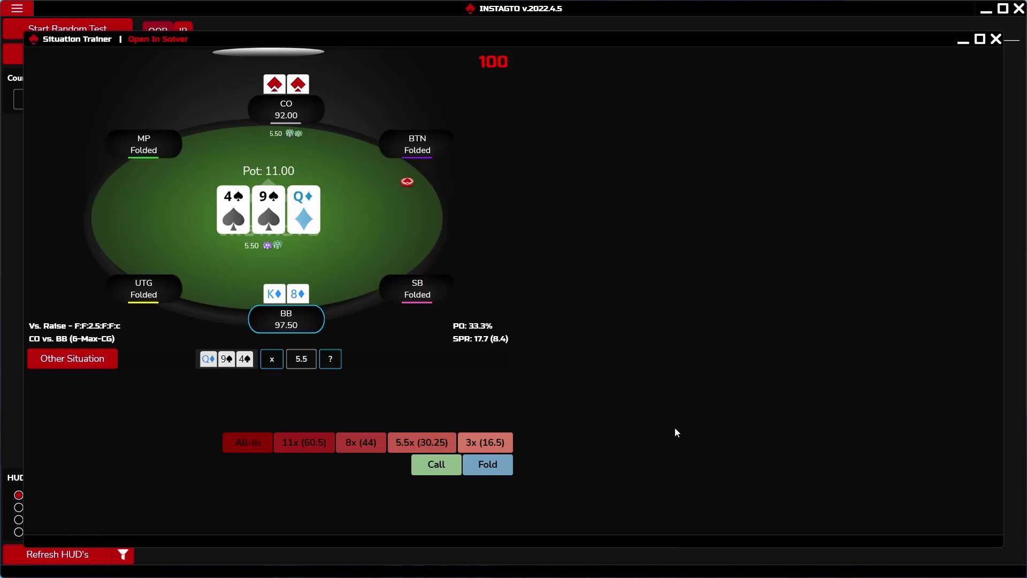
# Answer the K♦8♦ spot and the next several dealt trainer hands
pyautogui.click(442, 467)
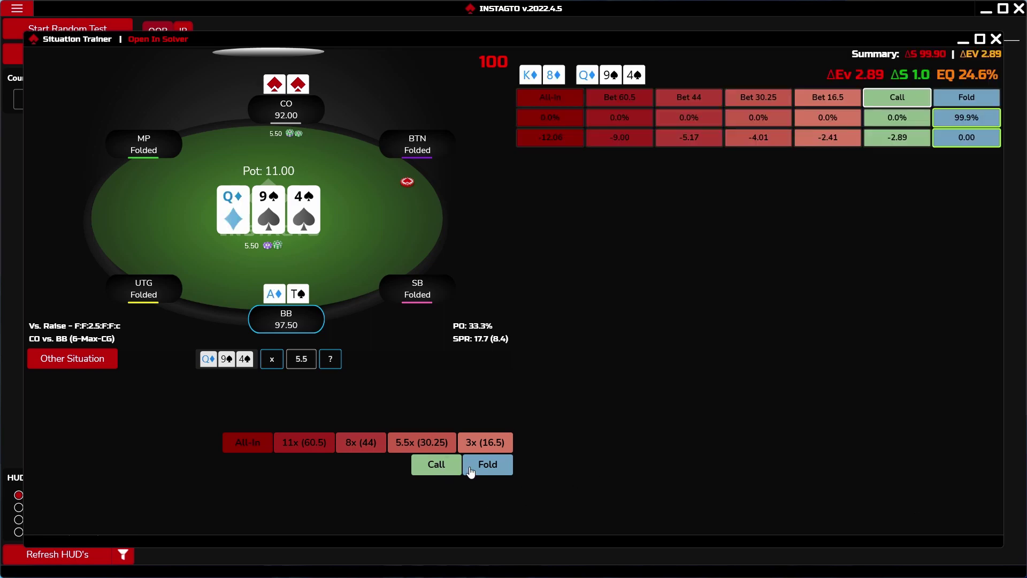
pyautogui.click(292, 444)
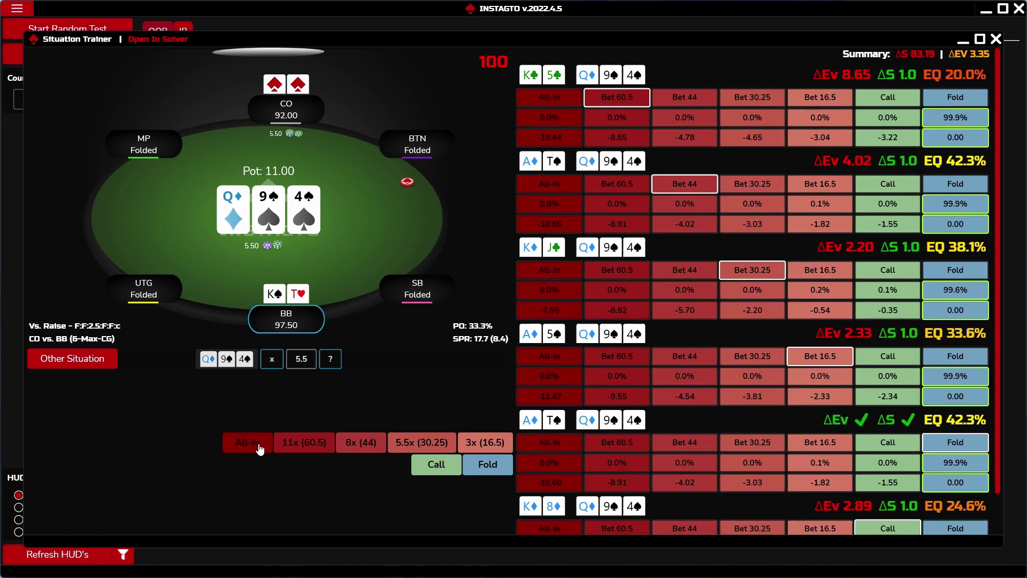
pyautogui.click(262, 447)
pyautogui.click(308, 449)
pyautogui.click(367, 449)
pyautogui.click(422, 444)
pyautogui.click(423, 444)
# Quickly answer further hands, calling with 7♠5♠ and betting 30.25 with J♠9♣
pyautogui.click(470, 469)
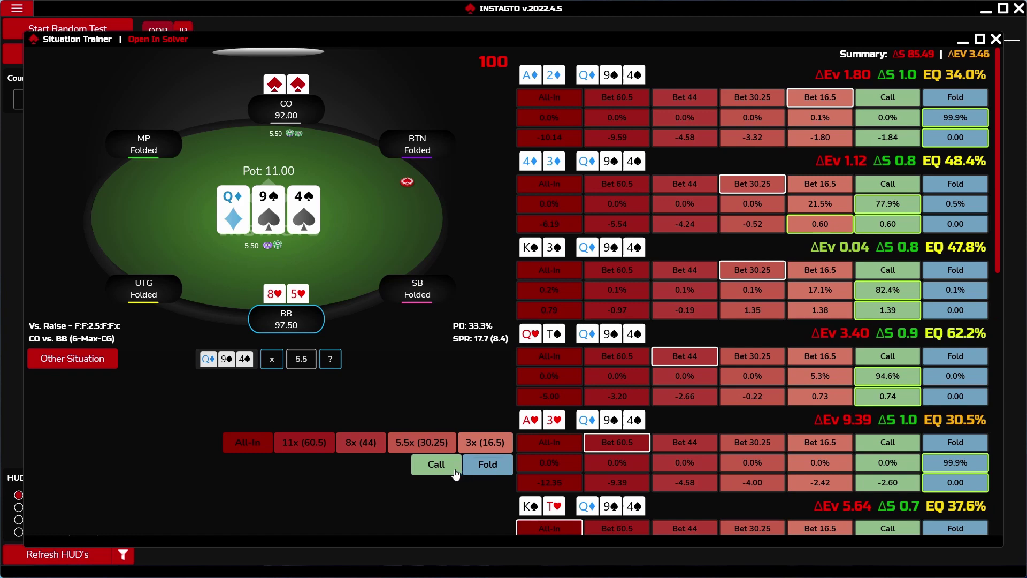
pyautogui.click(471, 465)
pyautogui.click(452, 468)
pyautogui.click(444, 464)
pyautogui.click(473, 465)
pyautogui.click(473, 464)
pyautogui.click(433, 462)
pyautogui.click(434, 463)
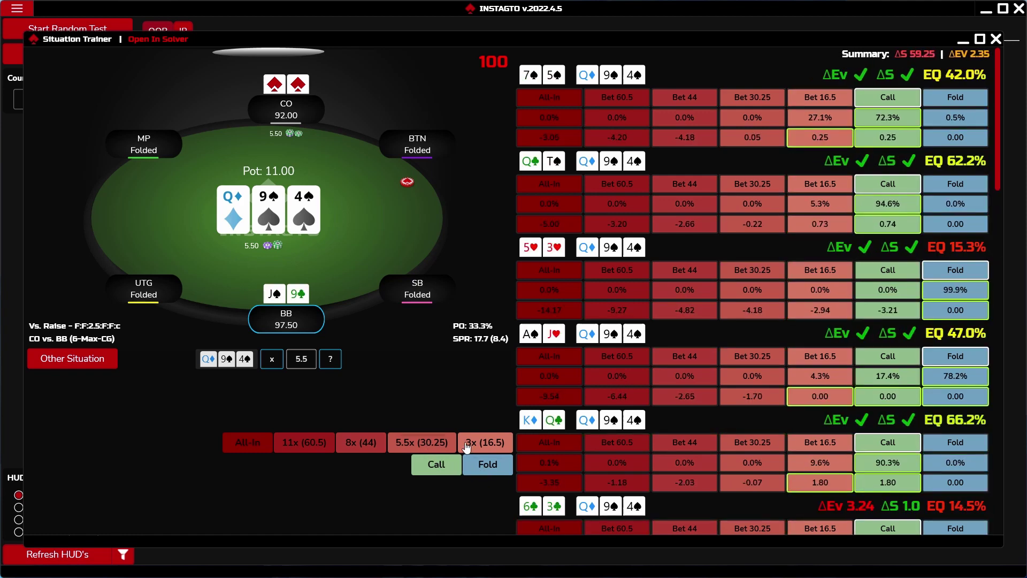
pyautogui.click(423, 444)
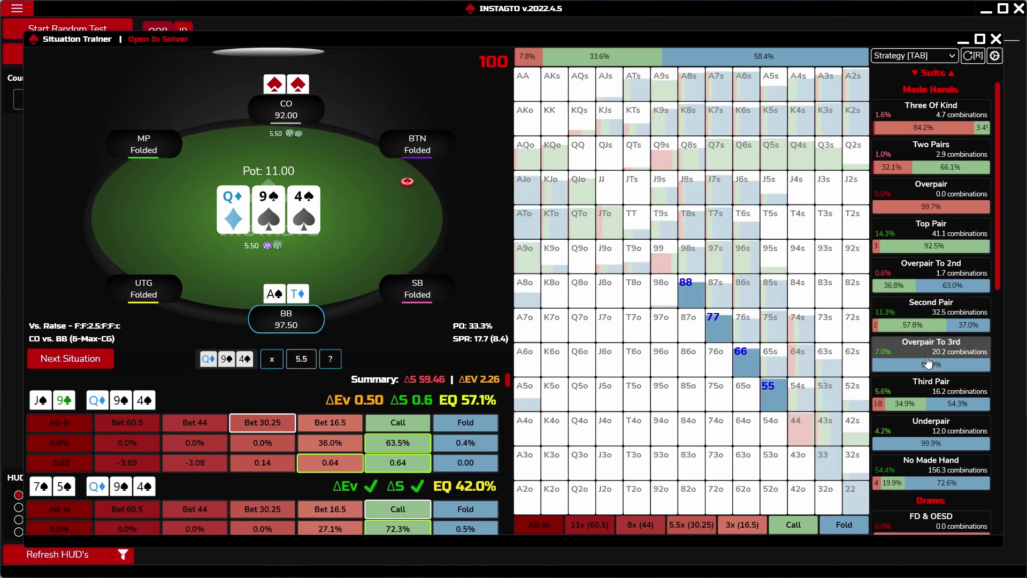
# Deal the next situation: BB with 8♣6♣ facing a 1.38 bet on T♦3♣2♦
pyautogui.scroll(-1, 351, 435)
pyautogui.scroll(1, 351, 436)
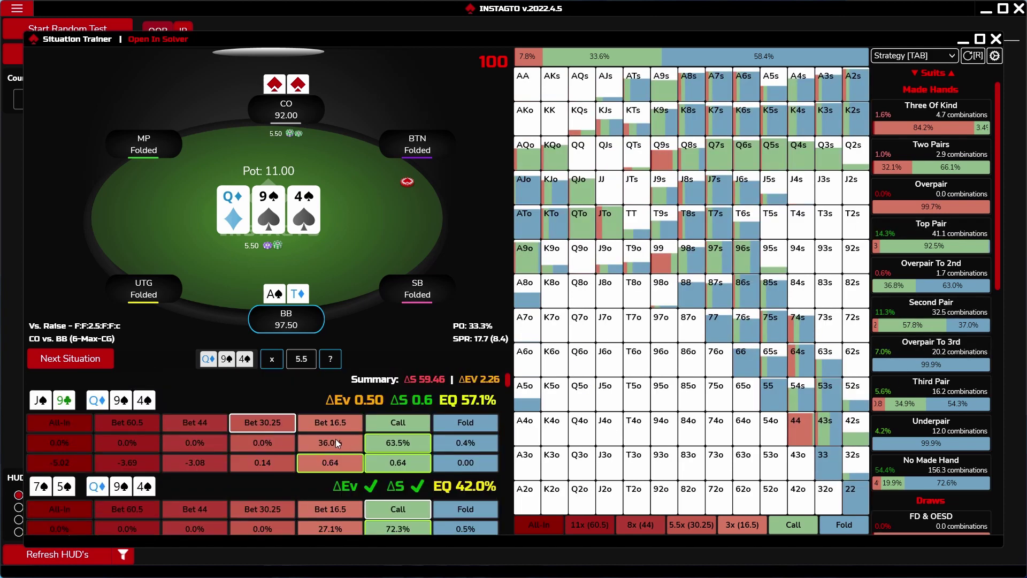
pyautogui.click(84, 365)
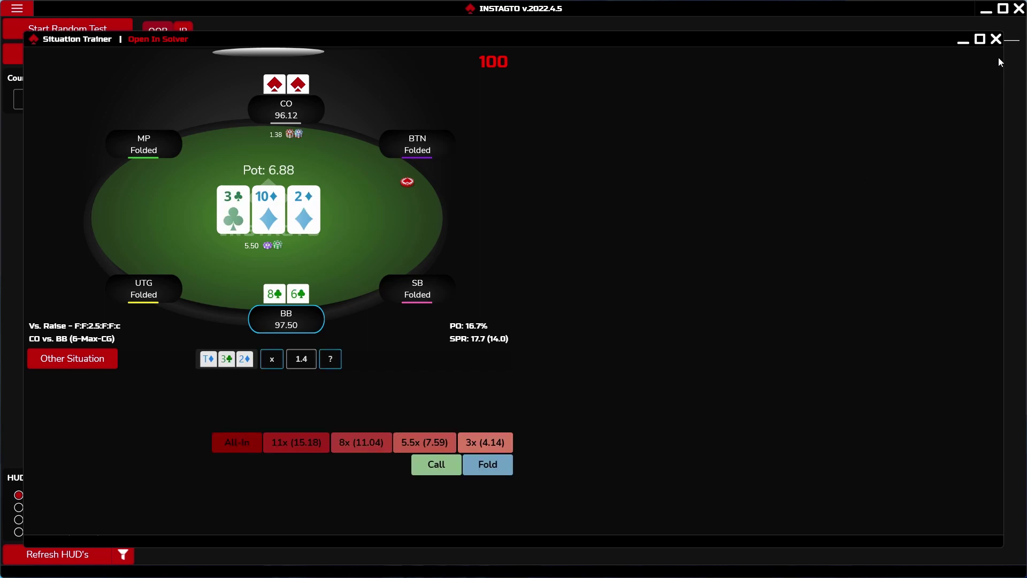
# Close the trainer and refresh HUD stats excluding CO vs. BB (6-Max-CG), giving 60 FvCBet hands
pyautogui.click(996, 41)
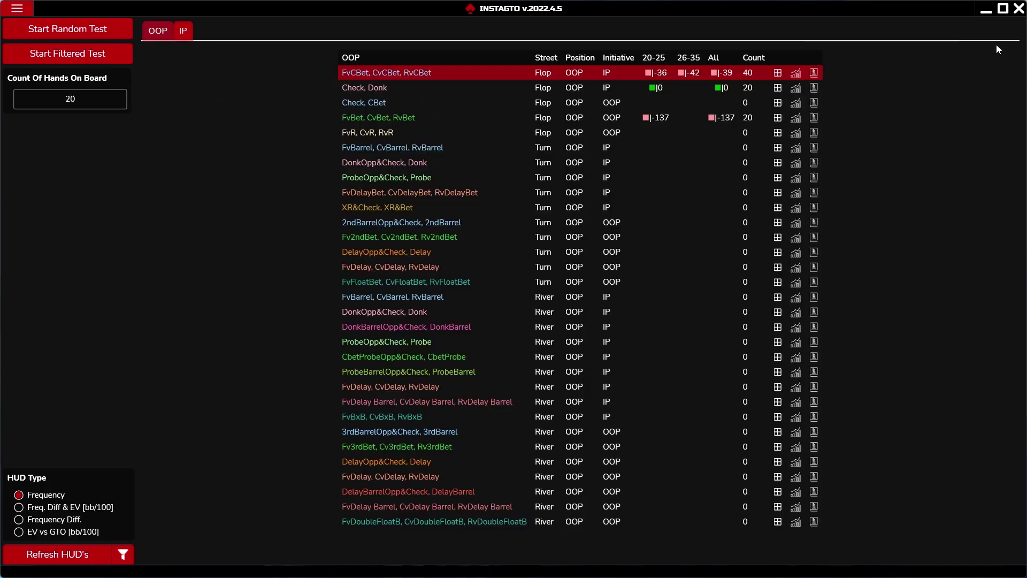
pyautogui.click(123, 555)
pyautogui.click(231, 111)
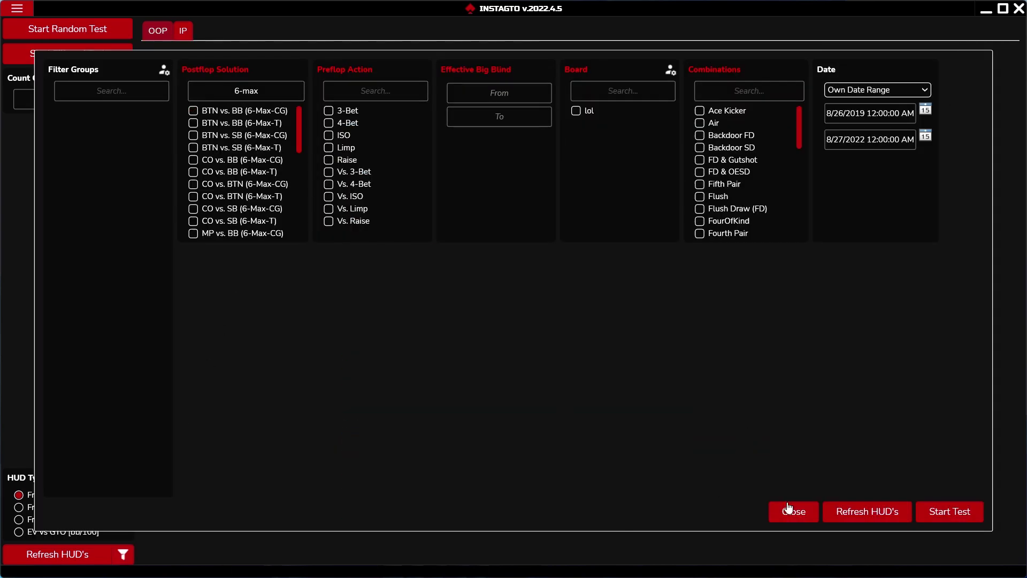
pyautogui.click(839, 513)
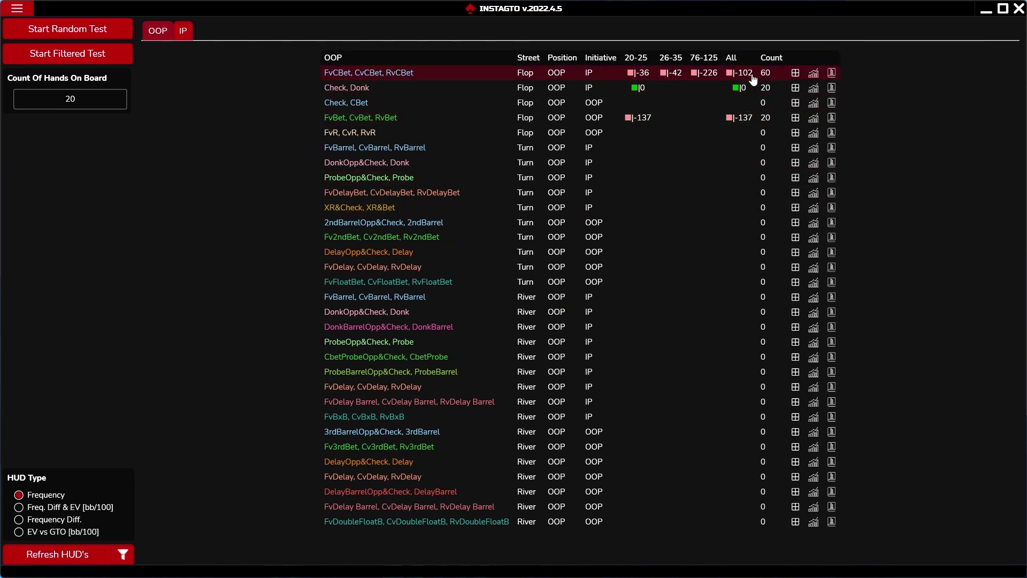
pyautogui.moveTo(799, 78)
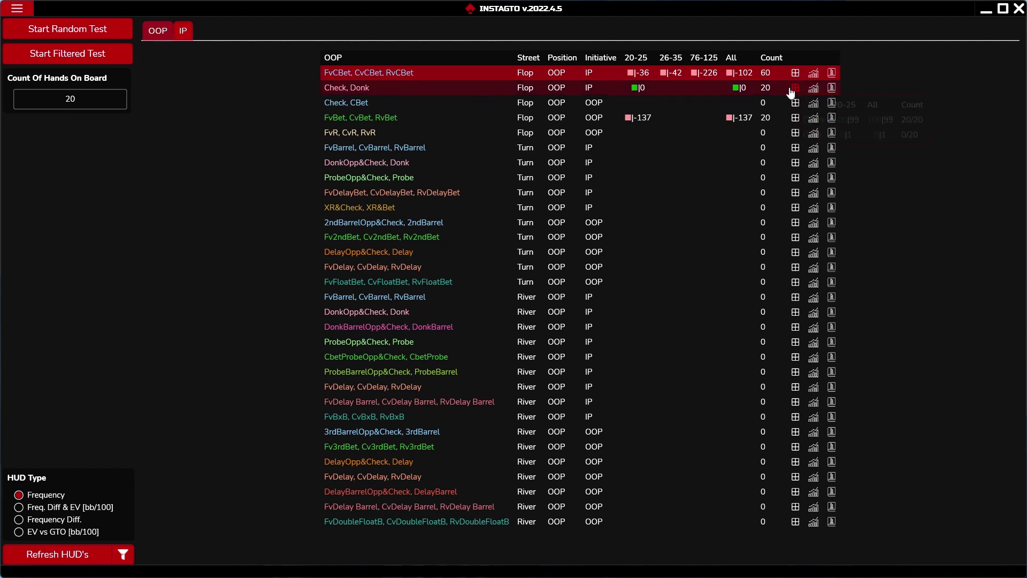
# Delete the 18 trainer hands from the FvCBet history and refresh the HUD, leaving 42 hands
pyautogui.click(831, 73)
pyautogui.moveTo(368, 57); pyautogui.dragTo(338, 340)
pyautogui.rightClick(337, 301)
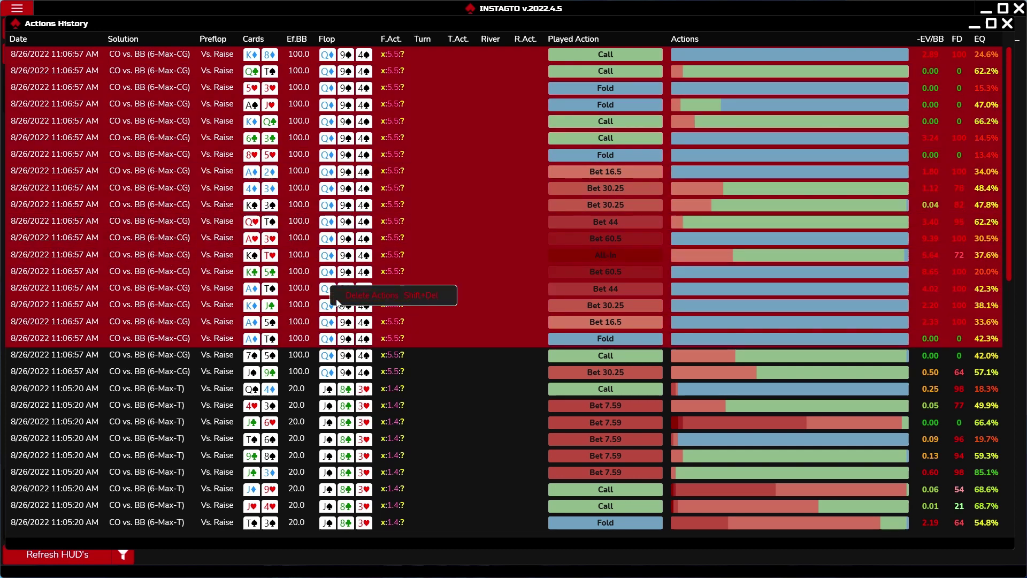
pyautogui.click(381, 294)
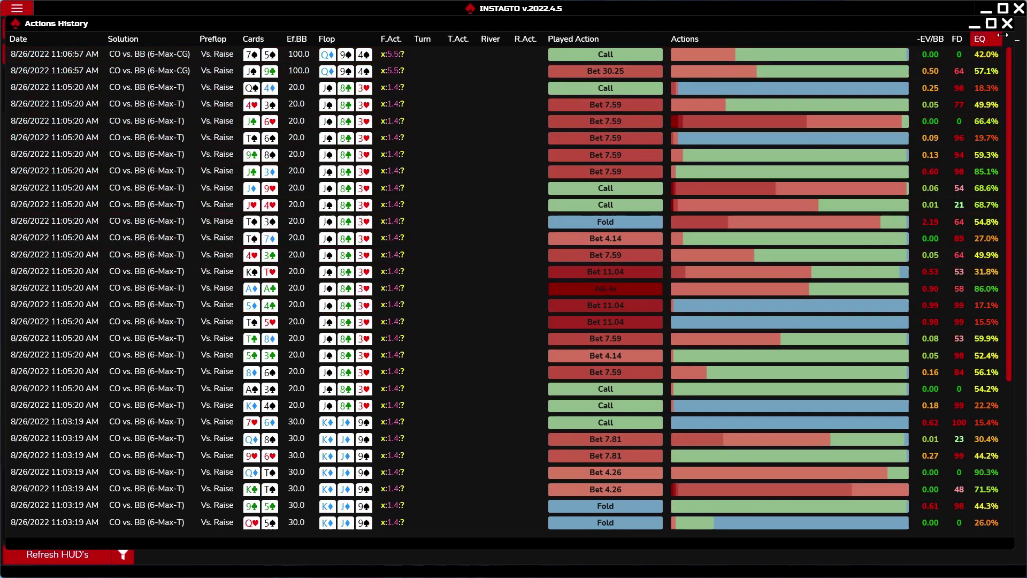
pyautogui.click(1007, 24)
pyautogui.click(94, 555)
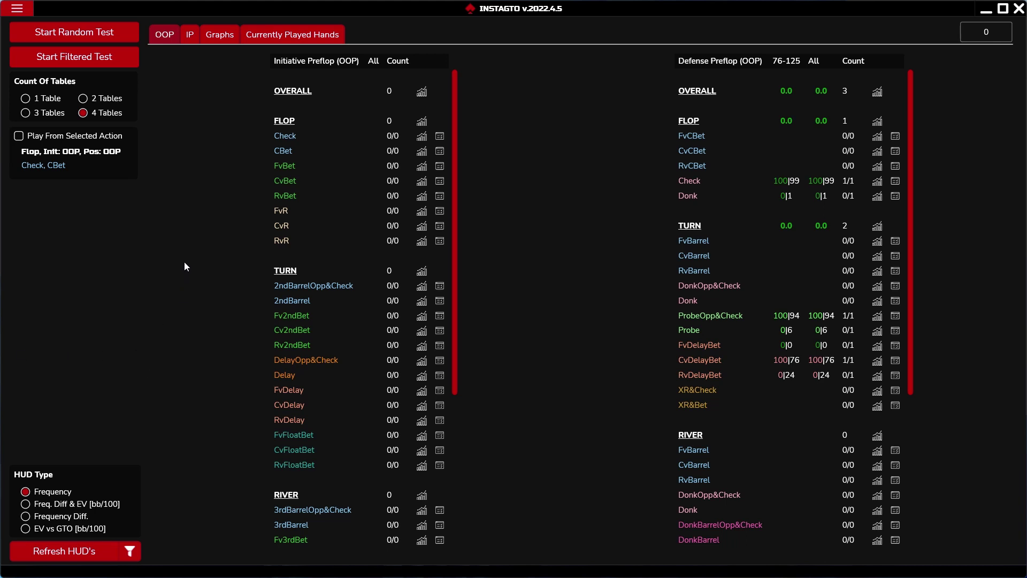
# Clear the Postflop Solution search in the test filter settings
pyautogui.scroll(-4, 369, 249)
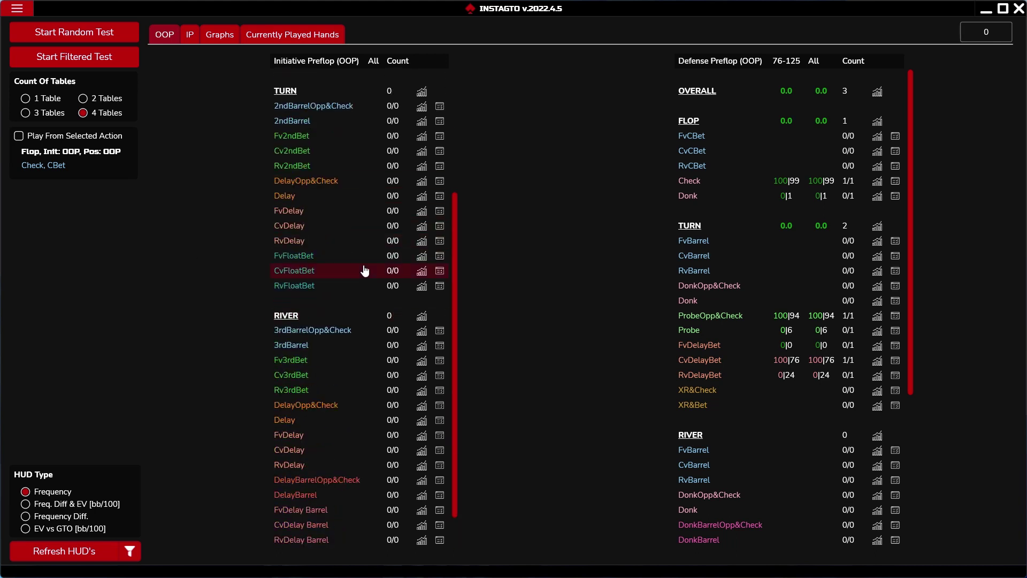
pyautogui.scroll(3, 366, 269)
pyautogui.scroll(1, 365, 271)
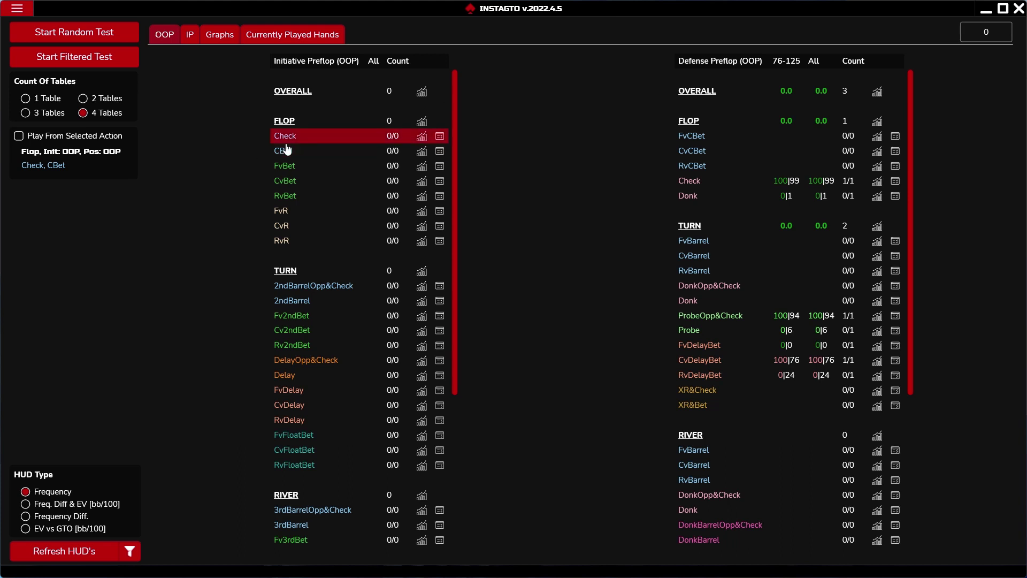
pyautogui.click(96, 63)
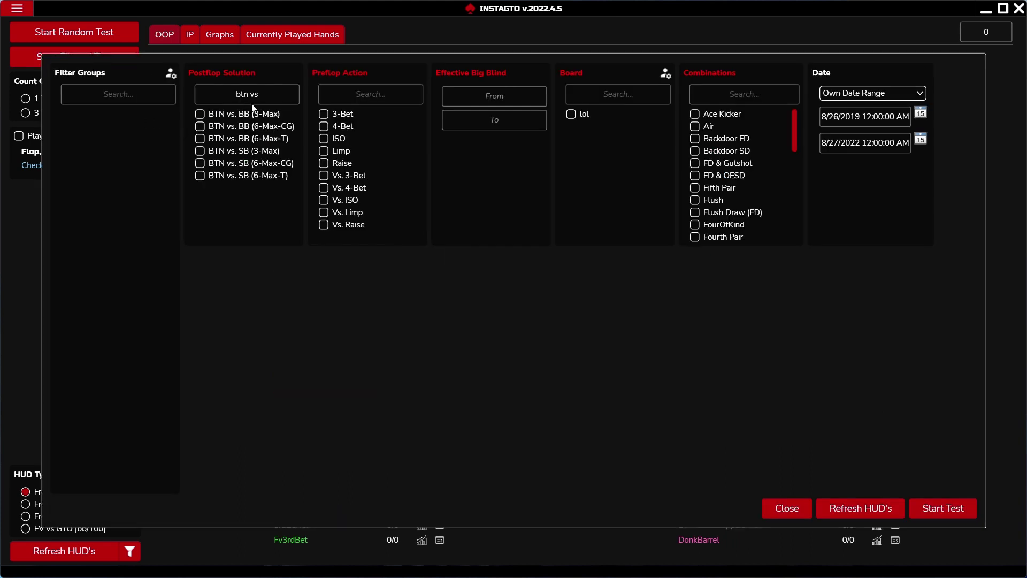
pyautogui.press('BackSpace')
pyautogui.press('BackSpace')
pyautogui.press('BackSpace')
pyautogui.press('BackSpace')
pyautogui.press('BackSpace')
pyautogui.press('BackSpace')
pyautogui.click(787, 508)
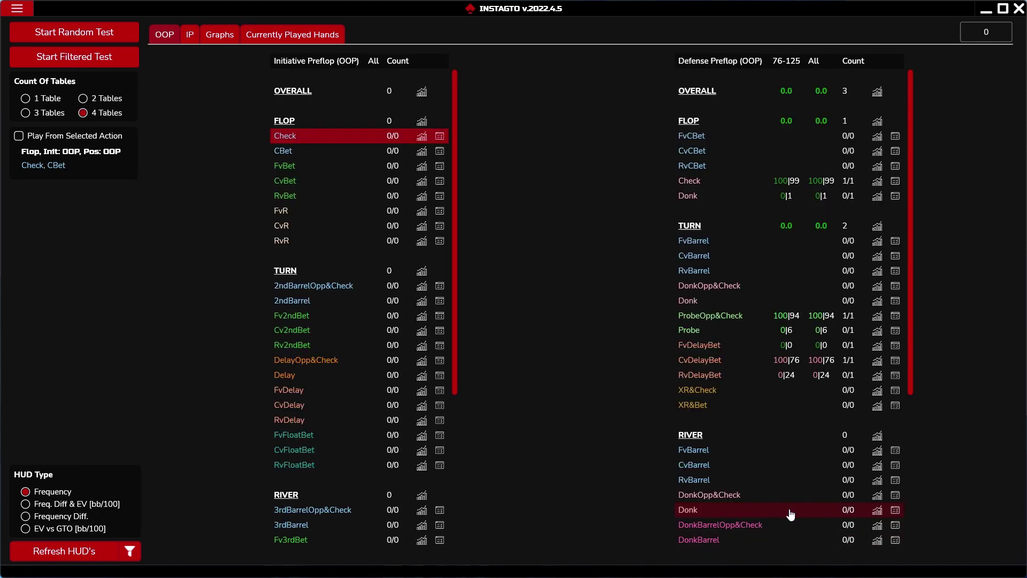
# Choose 4 tables, select the turn DelayOpp&Check line, and start the filtered test
pyautogui.click(50, 100)
pyautogui.click(82, 99)
pyautogui.click(83, 113)
pyautogui.click(289, 196)
pyautogui.click(293, 227)
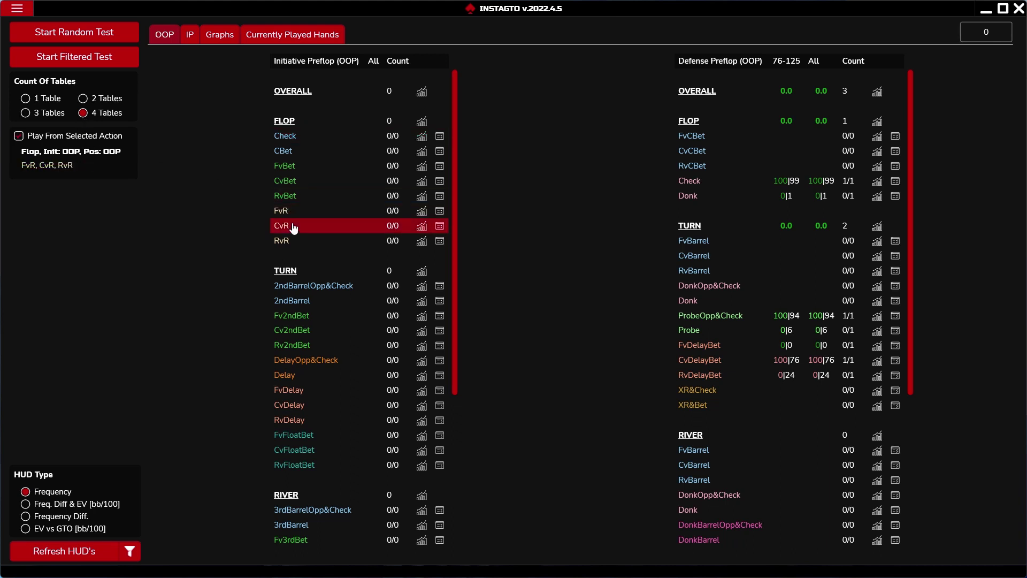
pyautogui.click(294, 196)
pyautogui.click(294, 169)
pyautogui.click(344, 361)
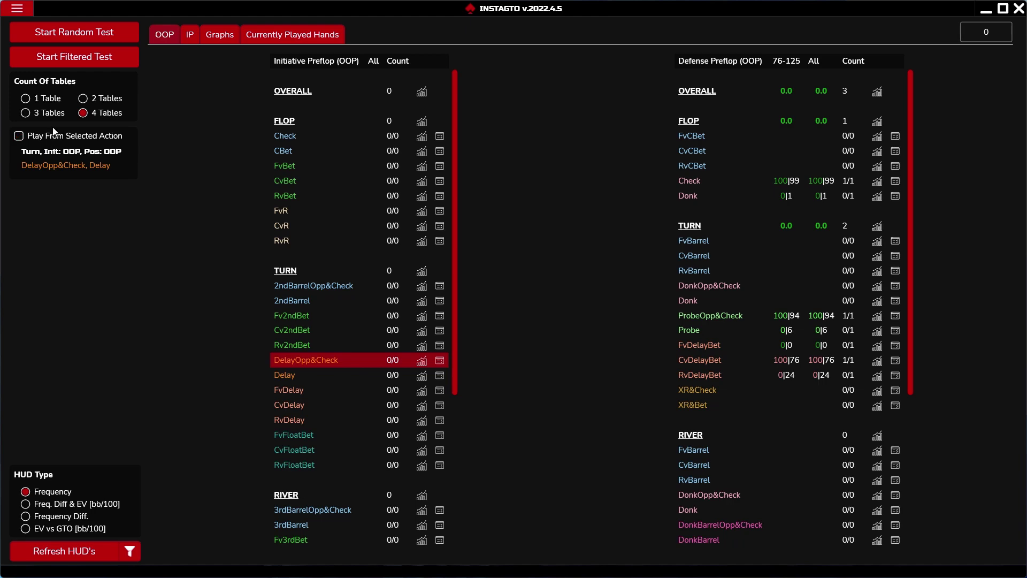
pyautogui.click(52, 69)
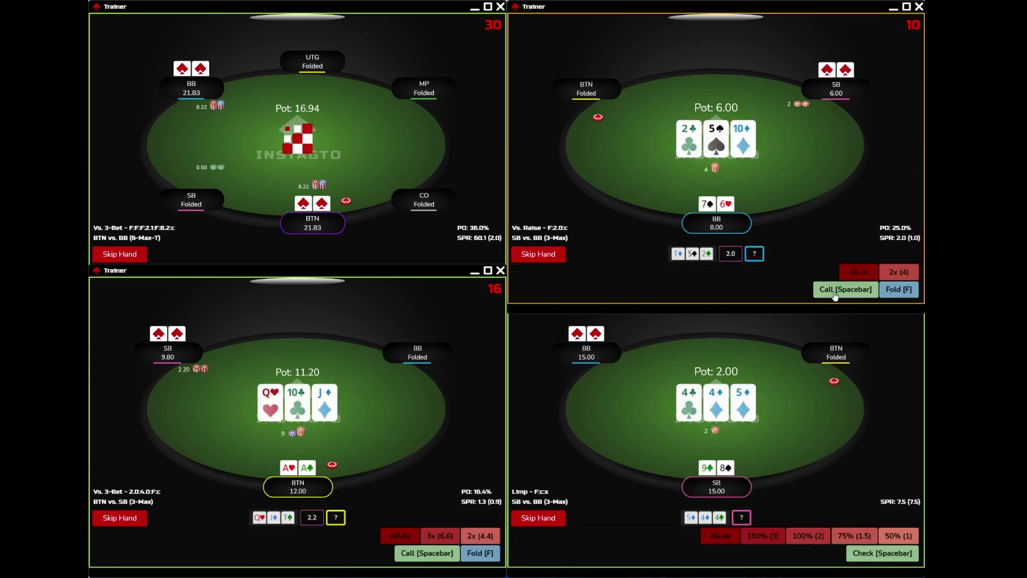
# Act across the four tables: call, check, call the all-in with aces, fold to 17.2
pyautogui.click(835, 290)
pyautogui.press('space')
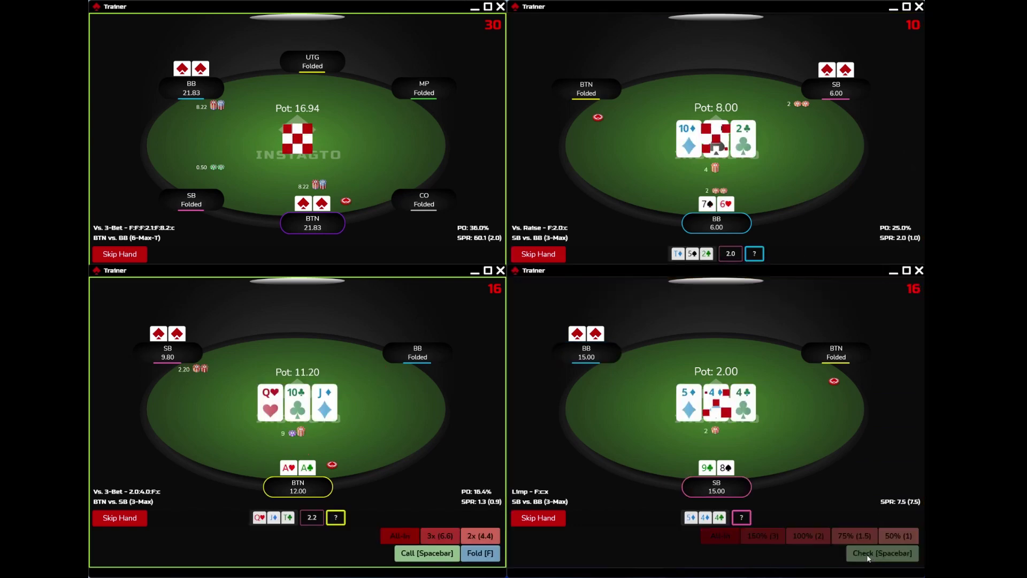
pyautogui.click(431, 558)
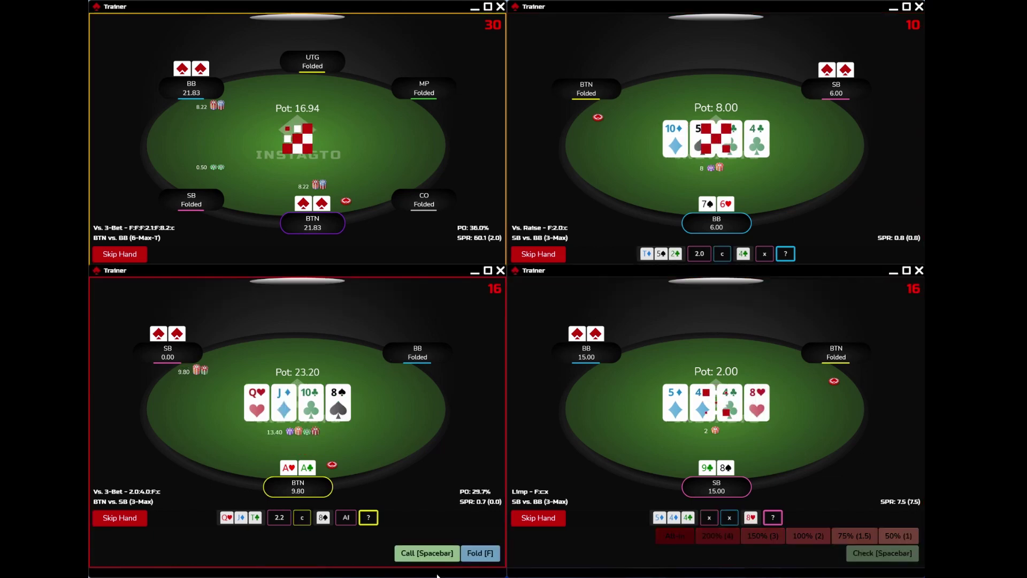
pyautogui.click(417, 555)
pyautogui.press('space')
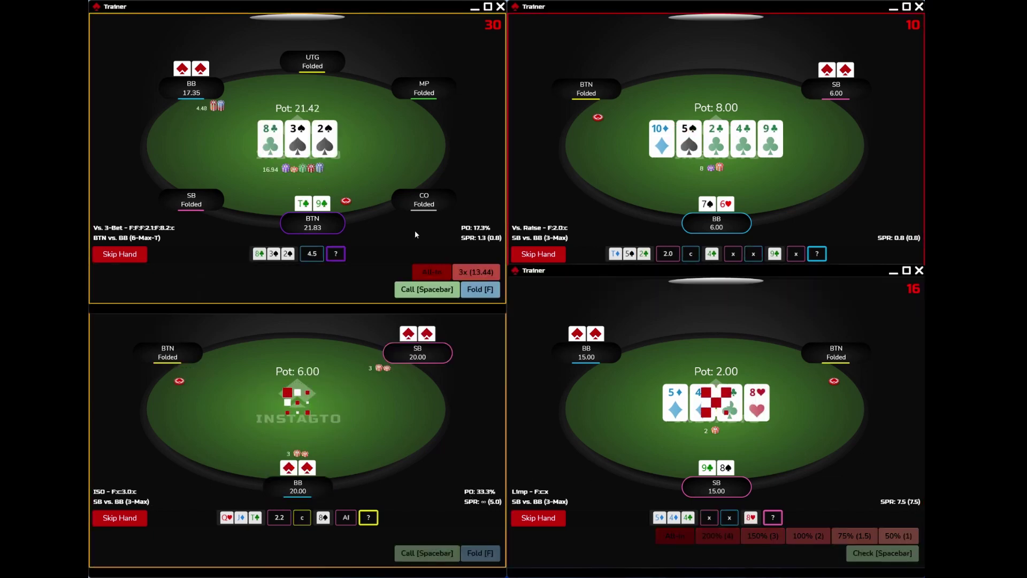
pyautogui.press('space')
pyautogui.press('space')
pyautogui.press('space')
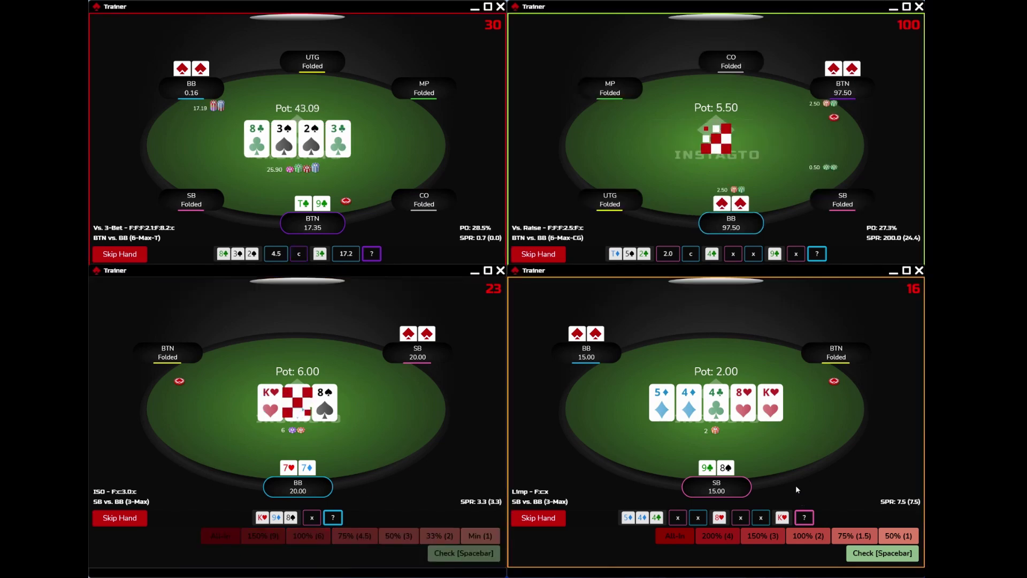
pyautogui.press('space')
pyautogui.press('space')
pyautogui.press('f')
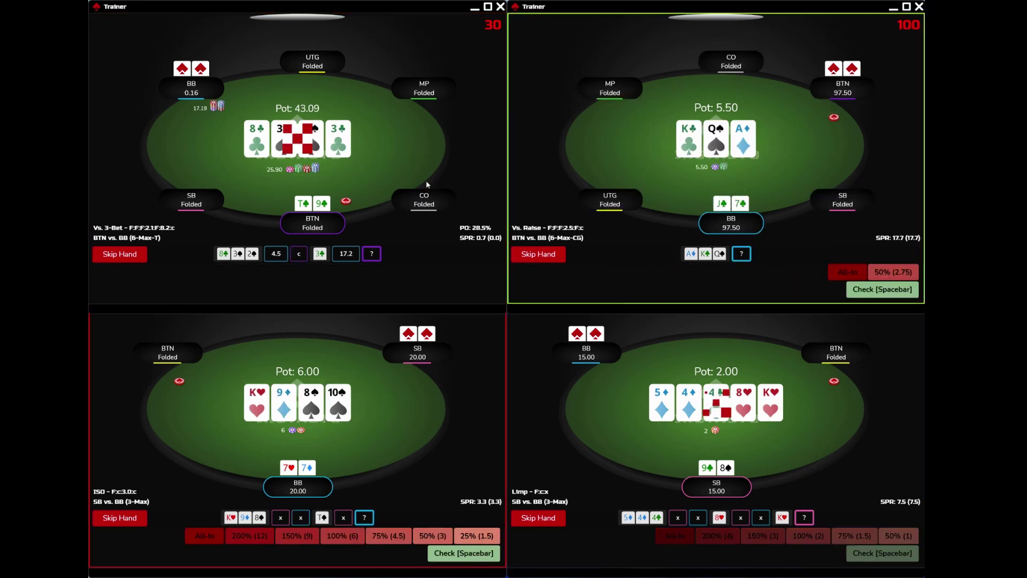
# Keep checking and calling, raise to 30.25 top-right, then finish to list the nine played hands
pyautogui.press('space')
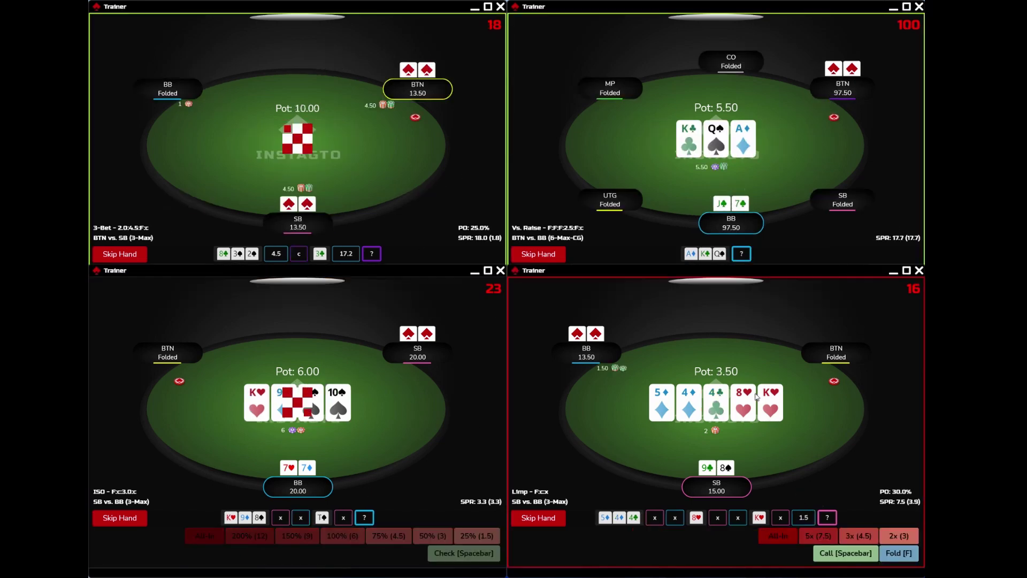
pyautogui.press('space')
pyautogui.press('space')
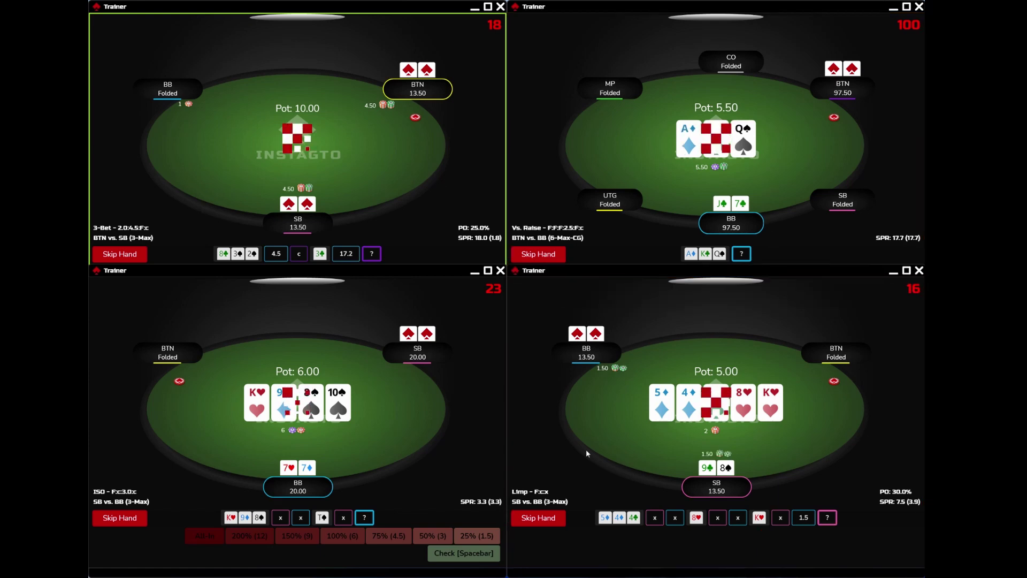
pyautogui.press('space')
pyautogui.press('space')
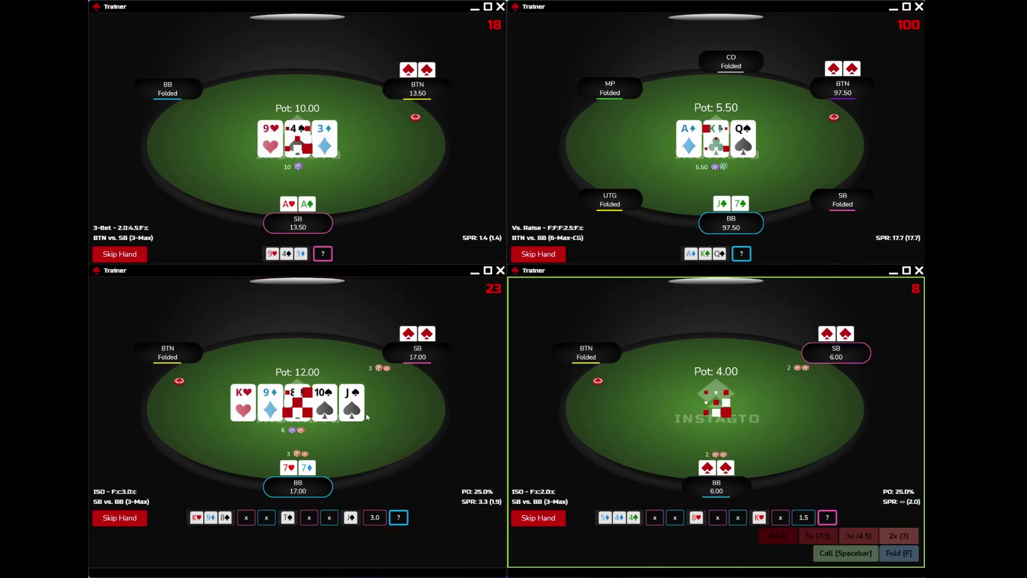
pyautogui.press('r')
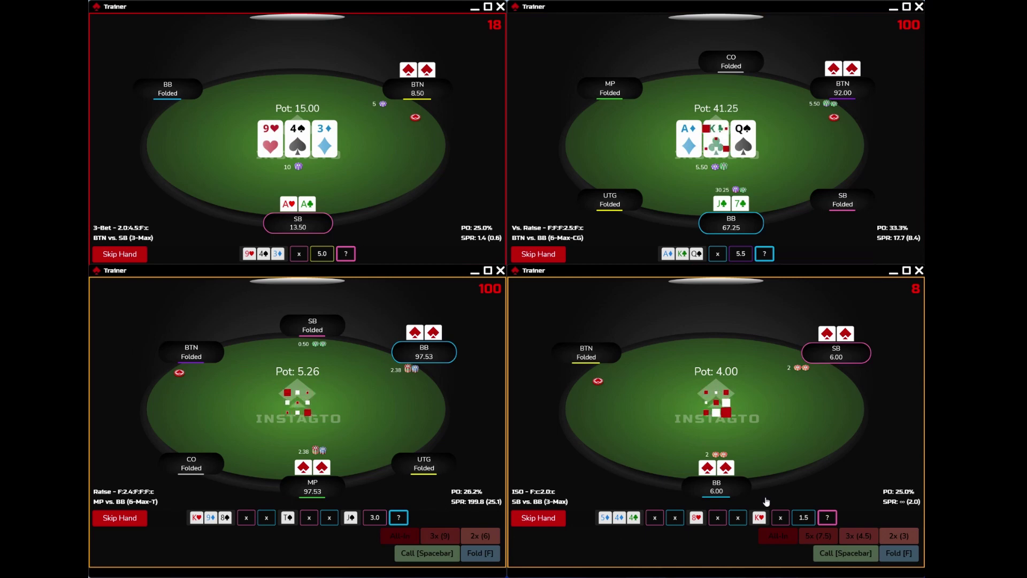
pyautogui.press('space')
pyautogui.press('space')
pyautogui.press('space')
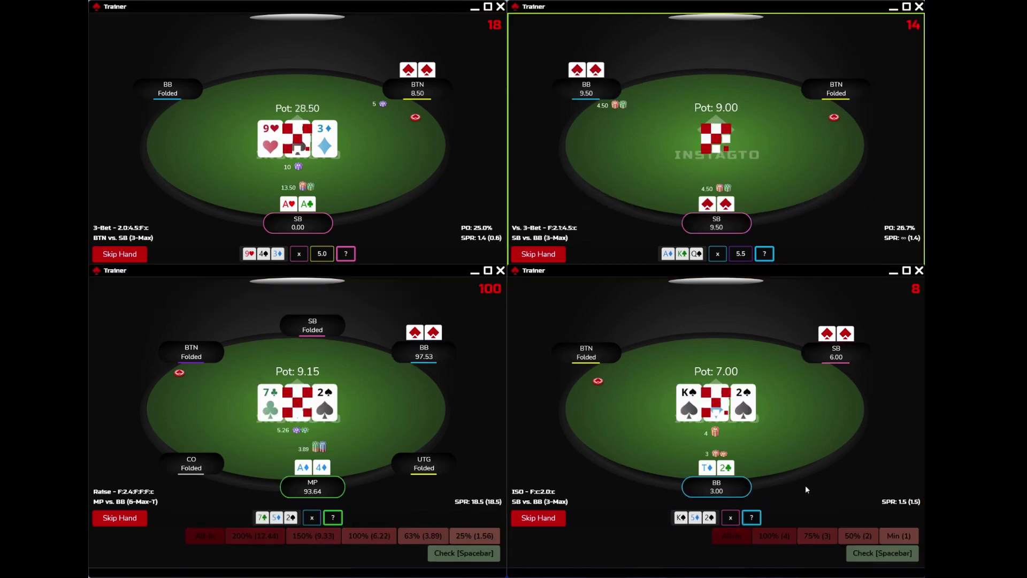
pyautogui.press('space')
pyautogui.press('space')
pyautogui.press('space')
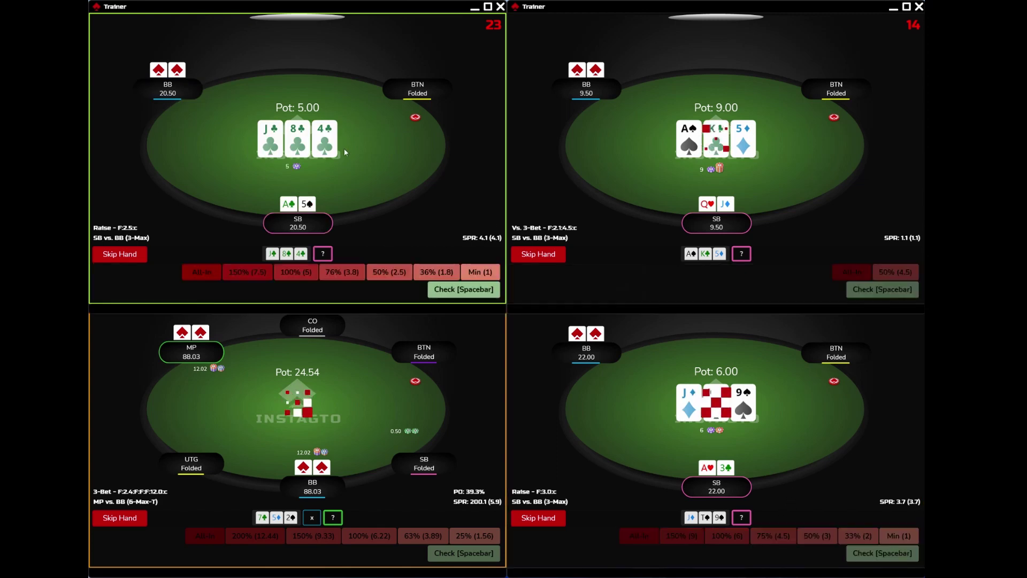
pyautogui.press('space')
pyautogui.press('space')
pyautogui.press('space')
pyautogui.press('space')
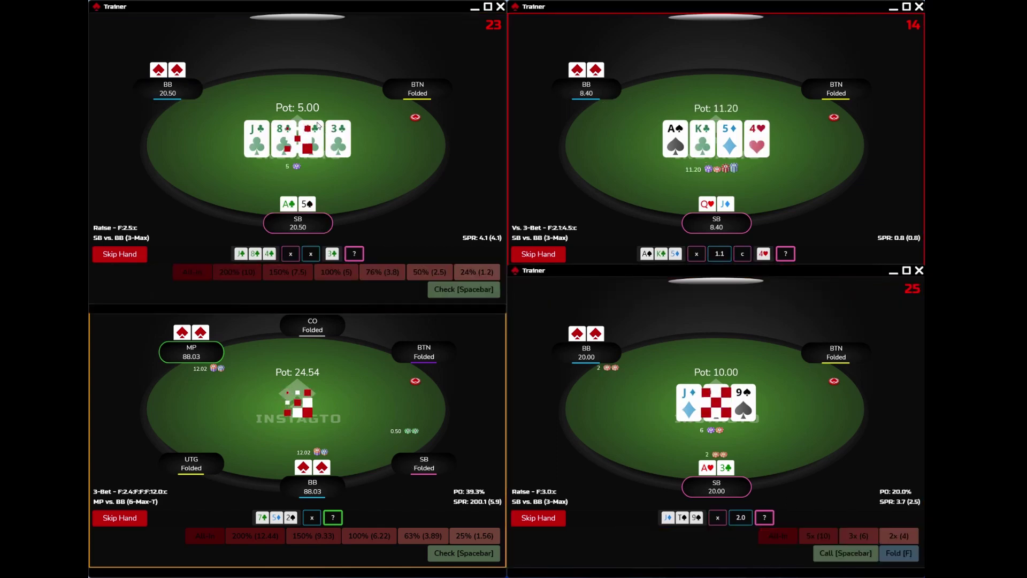
pyautogui.press('space')
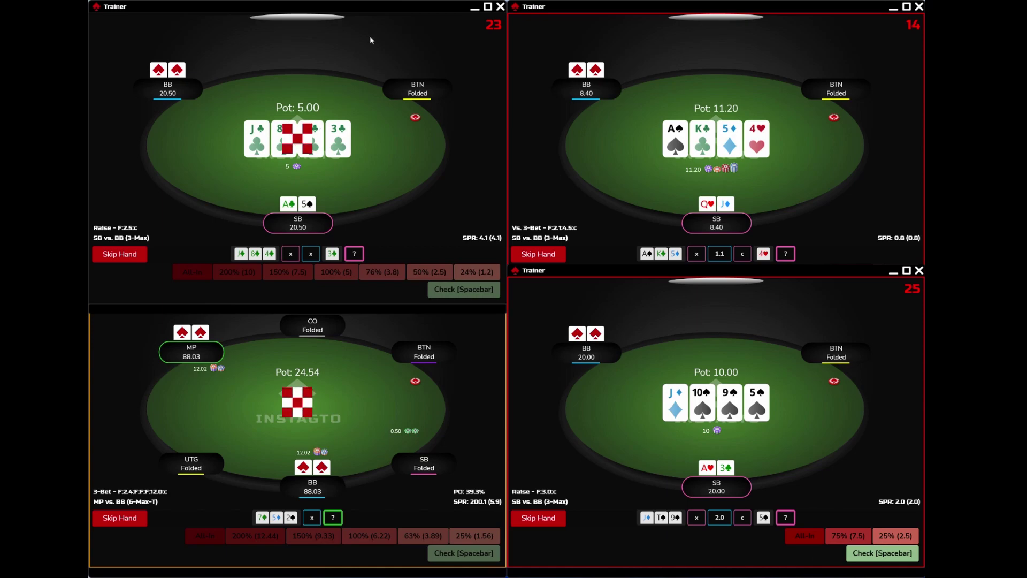
pyautogui.press('space')
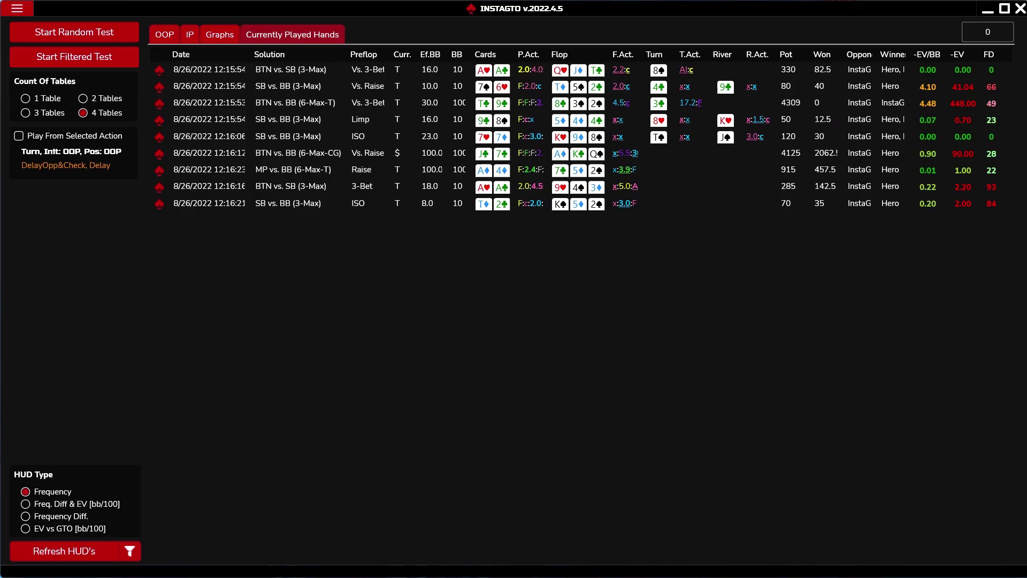
# Check the three played hands and the BTN vs. BB 6-Max-CG and 6-Max-T hands against the solver, then show the OOP list
pyautogui.click(240, 73)
pyautogui.click(241, 89)
pyautogui.click(245, 103)
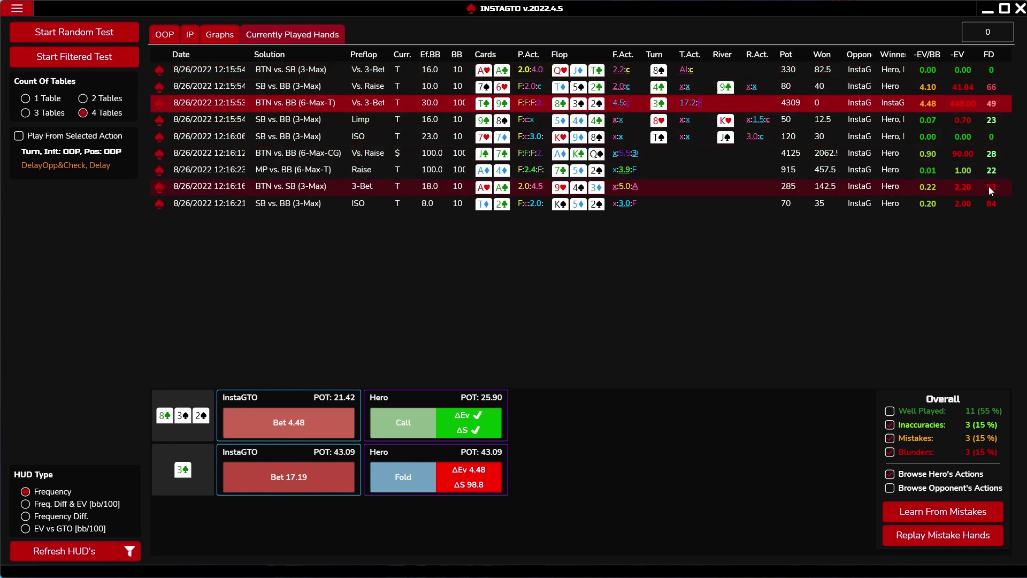
pyautogui.click(956, 161)
pyautogui.press('Up')
pyautogui.press('Up')
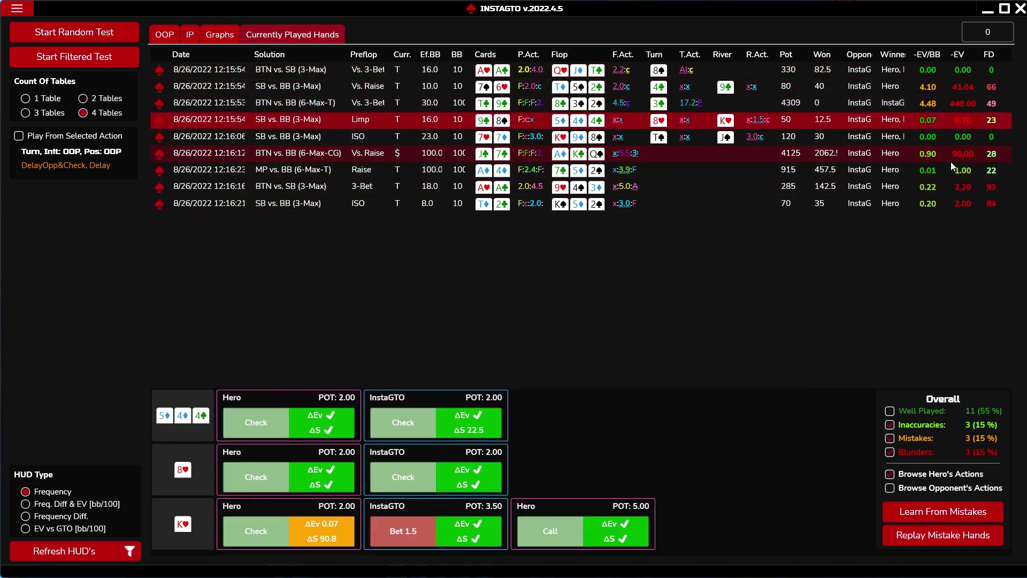
pyautogui.press('Up')
pyautogui.click(176, 40)
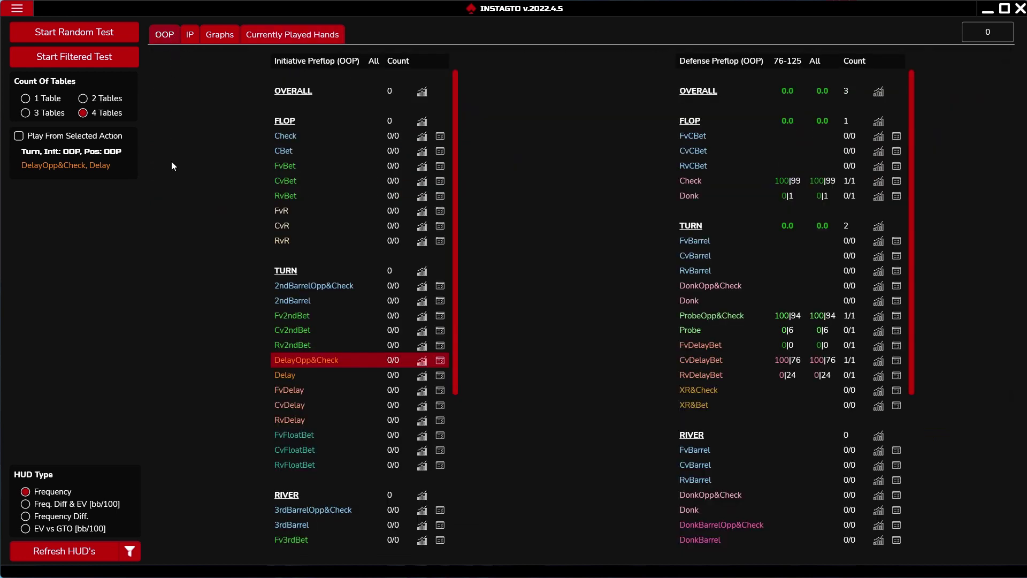